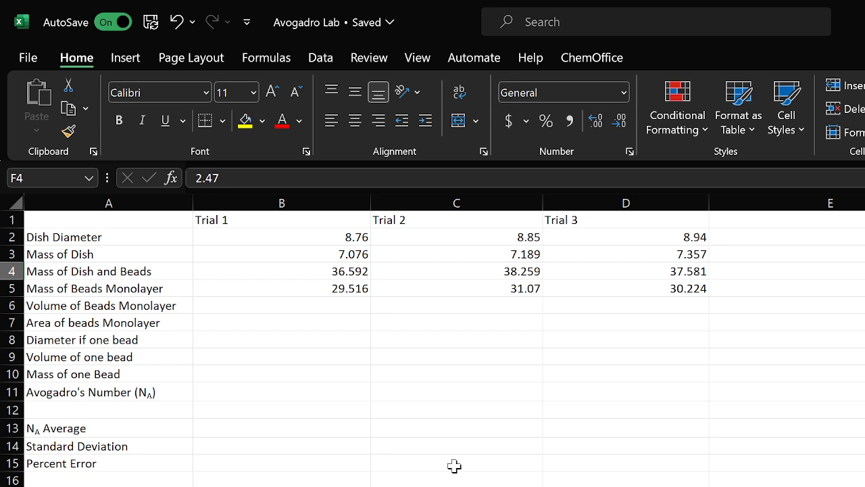
Clear the Mass of Beads Monolayer values for all three trials
{"action": "double_click", "coordinate": [335, 292]}
{"action": "key", "text": "ctrl+z"}
{"action": "left_click", "coordinate": [457, 295]}
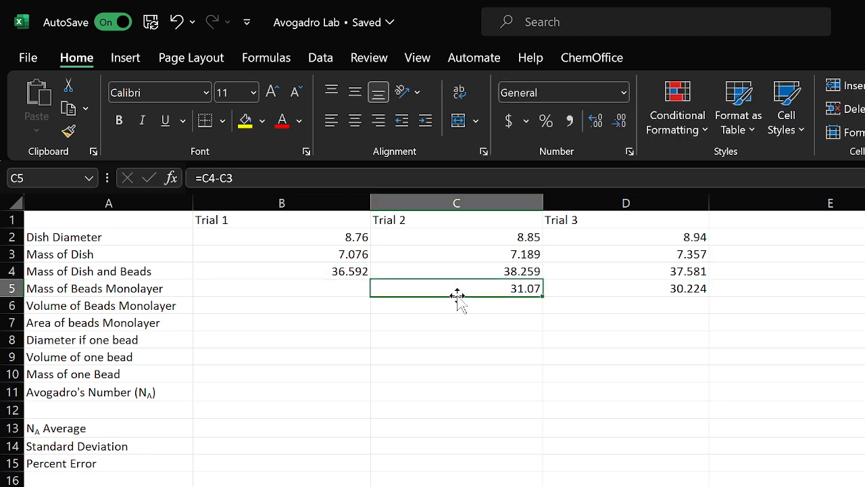
{"action": "key", "text": "BackSpace"}
{"action": "left_click", "coordinate": [662, 295]}
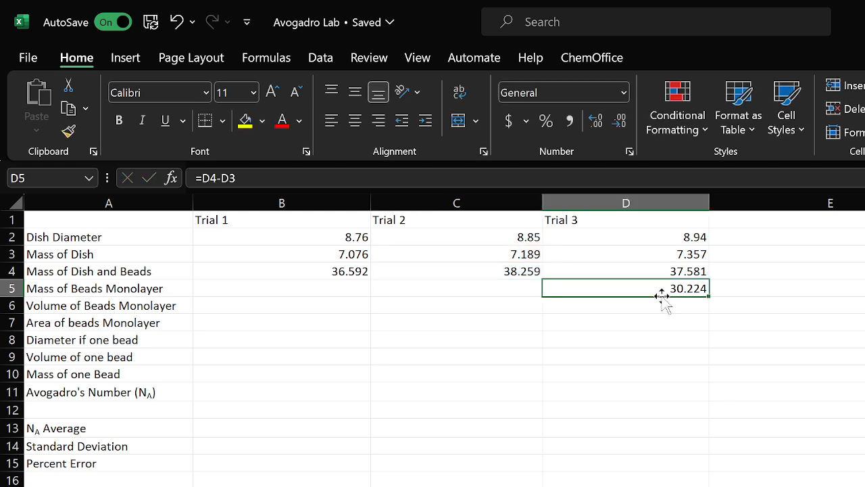
{"action": "type", "text": "+"}
{"action": "key", "text": "BackSpace"}
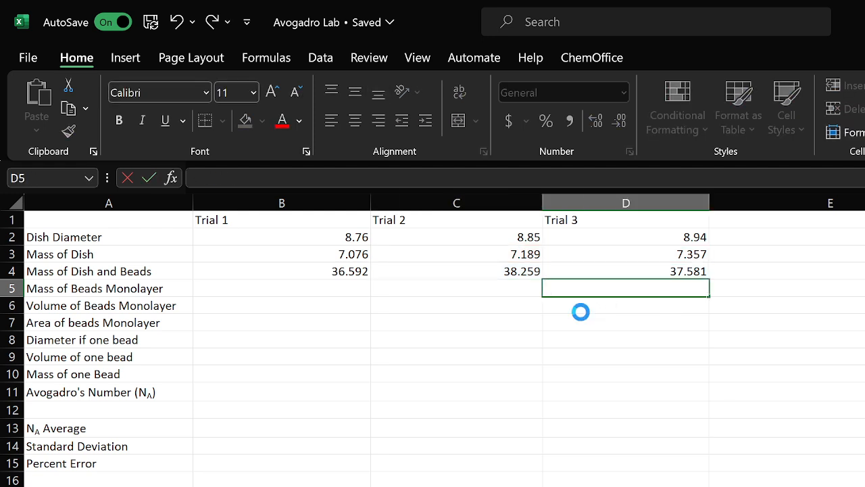
{"action": "left_click", "coordinate": [581, 313]}
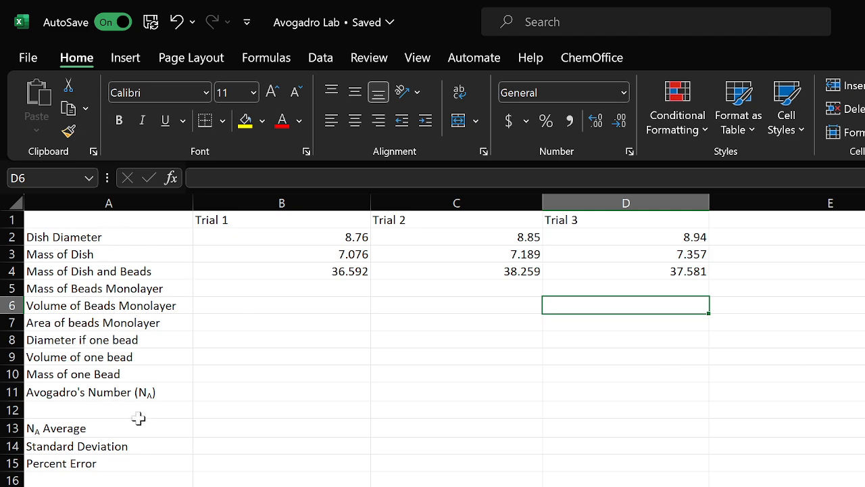
Enter 35 as a sample value in the cell beside the Trial 3 Diameter of Film entry
{"action": "scroll", "coordinate": [568, 343], "scroll_direction": "down", "scroll_amount": 2}
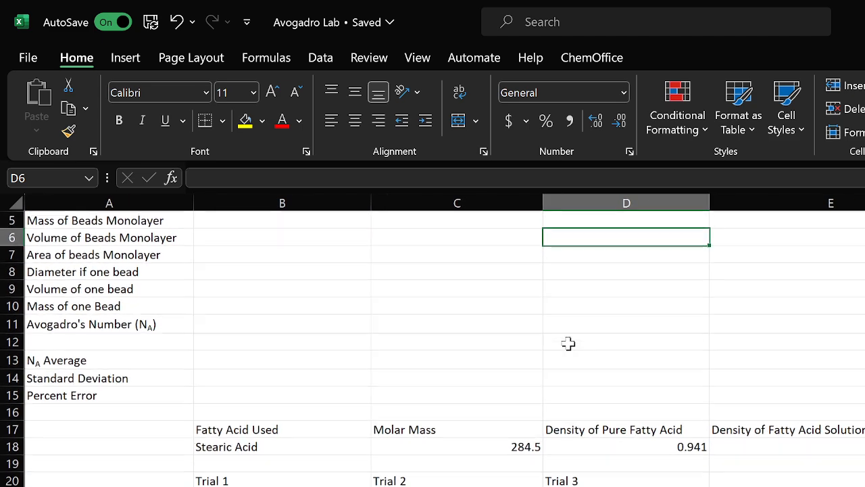
{"action": "scroll", "coordinate": [395, 377], "scroll_direction": "down", "scroll_amount": 1}
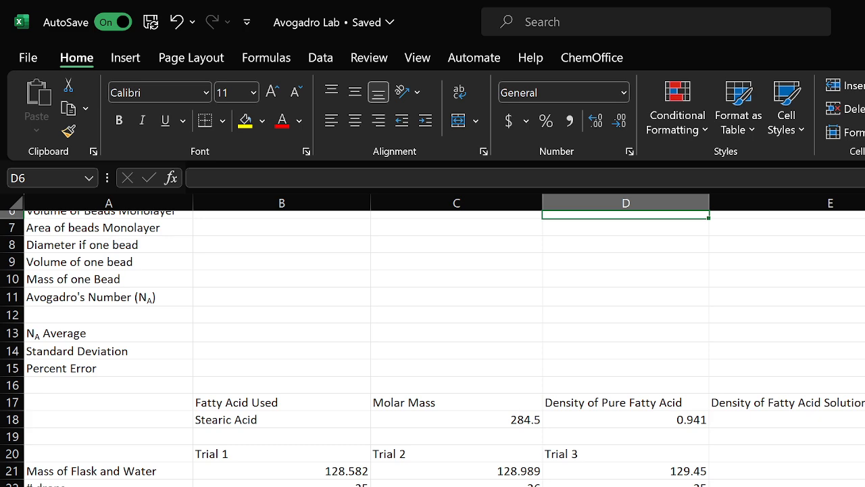
{"action": "scroll", "coordinate": [531, 429], "scroll_direction": "down", "scroll_amount": 3}
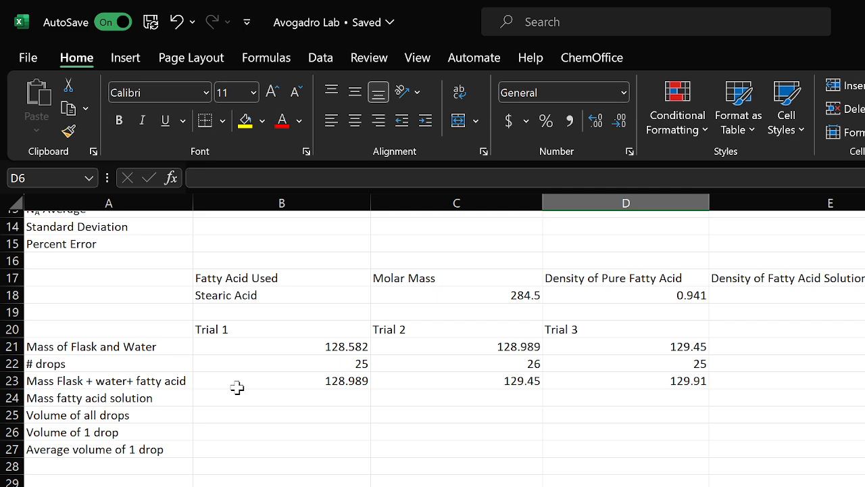
{"action": "scroll", "coordinate": [269, 421], "scroll_direction": "down", "scroll_amount": 3}
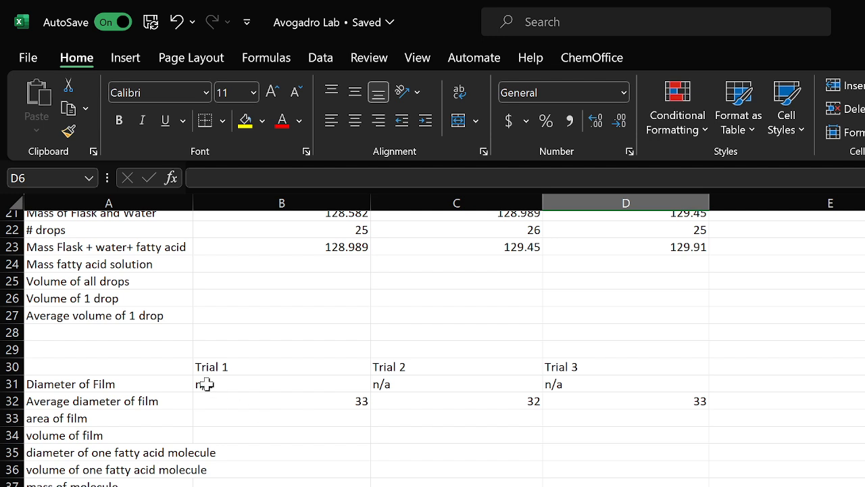
{"action": "left_click", "coordinate": [856, 386]}
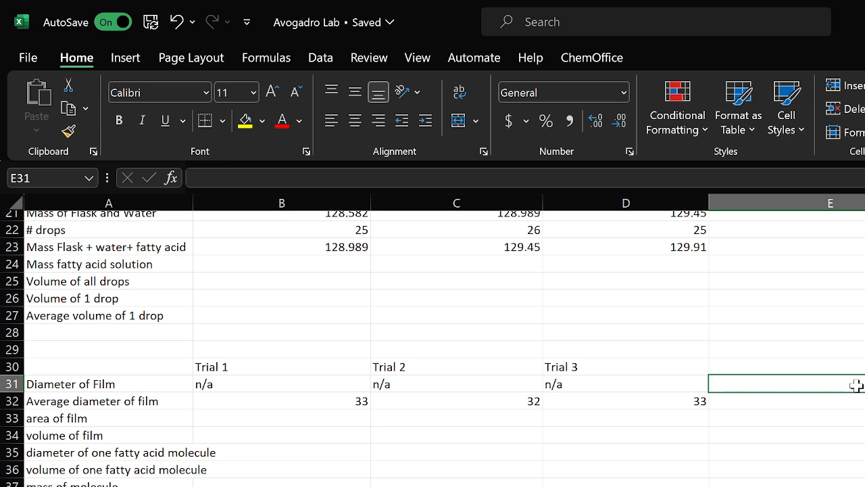
{"action": "type", "text": "35"}
{"action": "key", "text": "Return"}
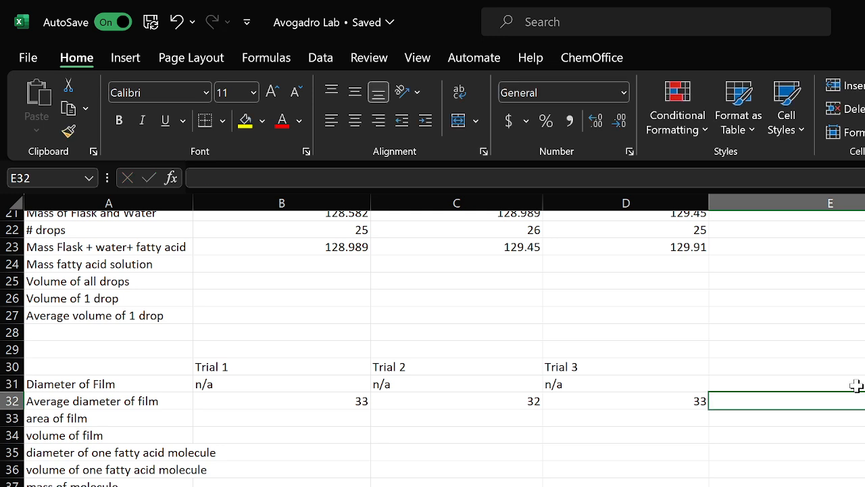
Enter 32 as sample values in the next two cells of the Diameter of Film row
{"action": "key", "text": "Up"}
{"action": "key", "text": "Right"}
{"action": "type", "text": "32"}
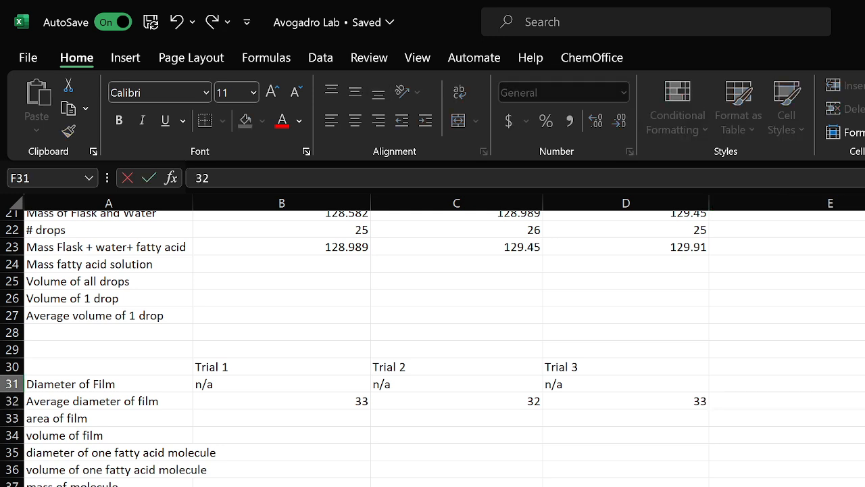
{"action": "key", "text": "Return"}
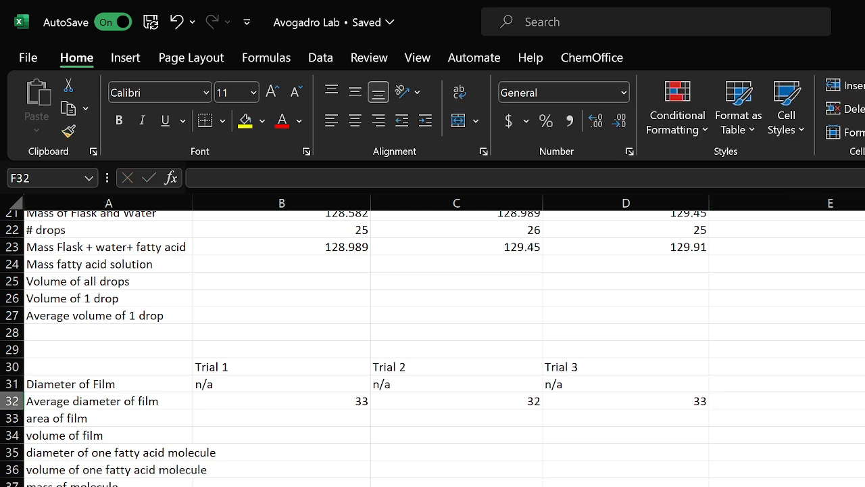
{"action": "key", "text": "Up"}
{"action": "key", "text": "Right"}
{"action": "type", "text": "32"}
{"action": "key", "text": "Return"}
Enter the formula =(E31+F31+G31)/3 below the sample values to average them
{"action": "left_click", "coordinate": [863, 407]}
{"action": "type", "text": "="}
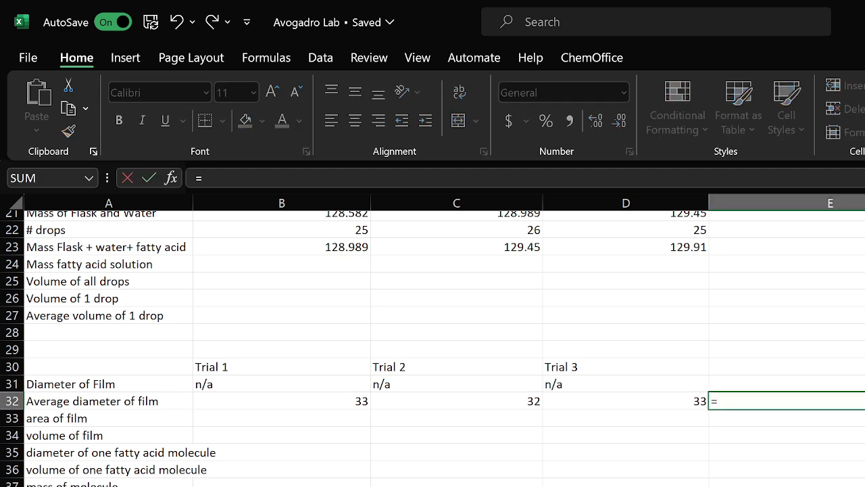
{"action": "type", "text": "("}
{"action": "key", "text": "Up"}
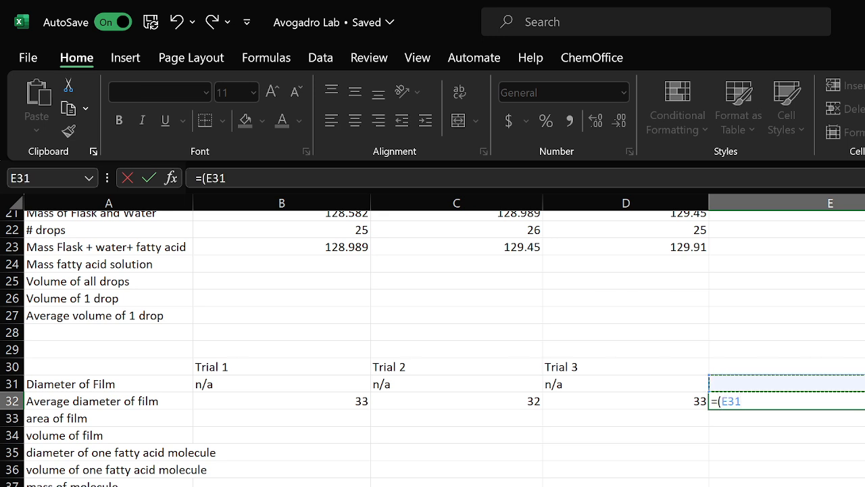
{"action": "type", "text": "+"}
{"action": "key", "text": "Up"}
{"action": "key", "text": "Right"}
{"action": "type", "text": "+"}
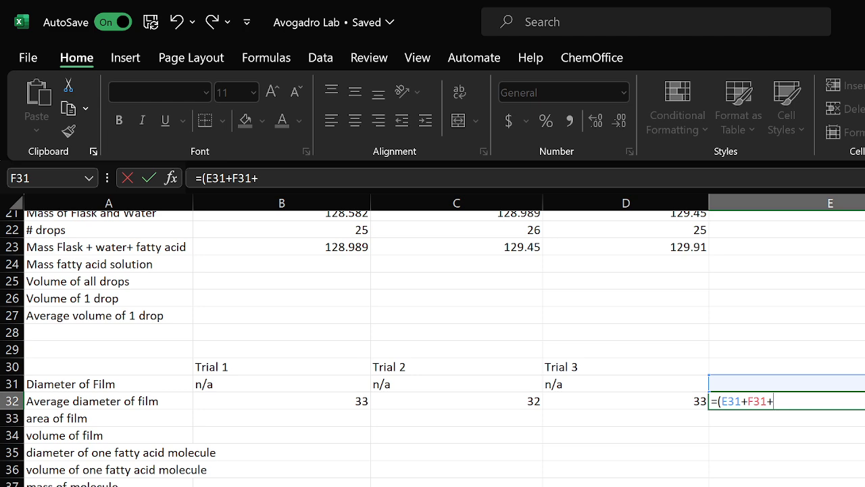
{"action": "key", "text": "Up"}
{"action": "key", "text": "Right"}
{"action": "key", "text": "Right"}
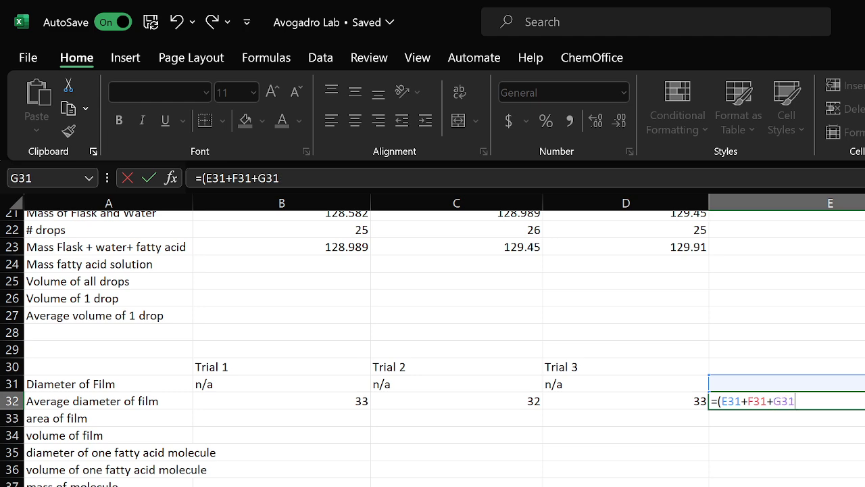
{"action": "type", "text": ")/3"}
{"action": "key", "text": "Return"}
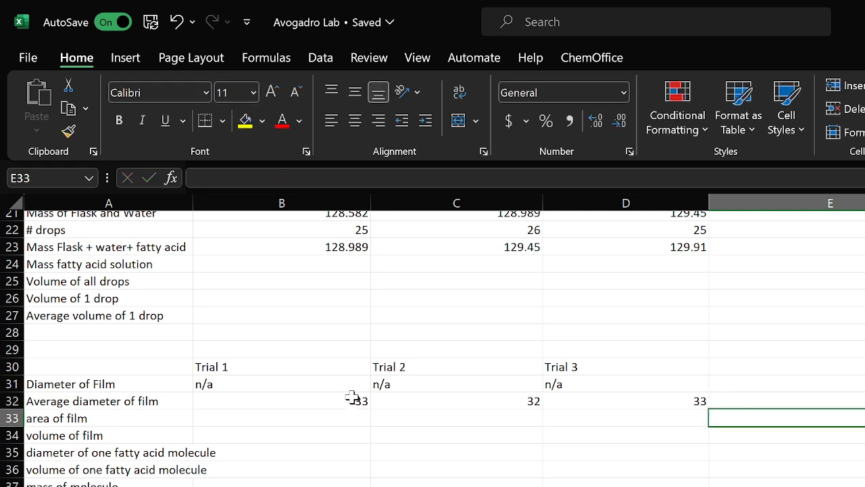
Delete the averaging formula and the three sample diameter values
{"action": "left_click", "coordinate": [860, 399]}
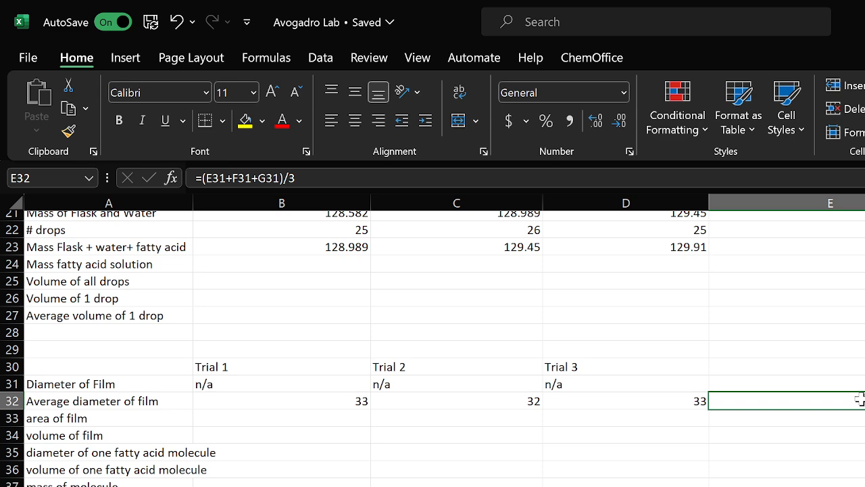
{"action": "key", "text": "BackSpace"}
{"action": "key", "text": "Up"}
{"action": "key", "text": "BackSpace"}
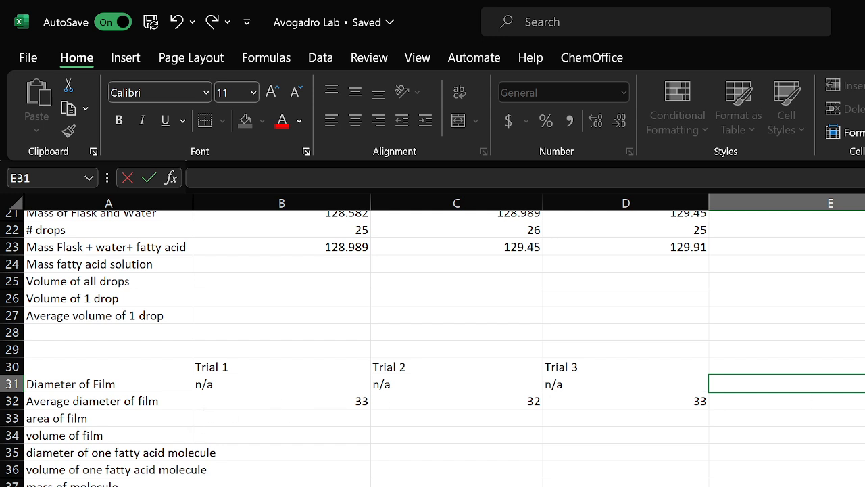
{"action": "key", "text": "Right"}
{"action": "key", "text": "BackSpace"}
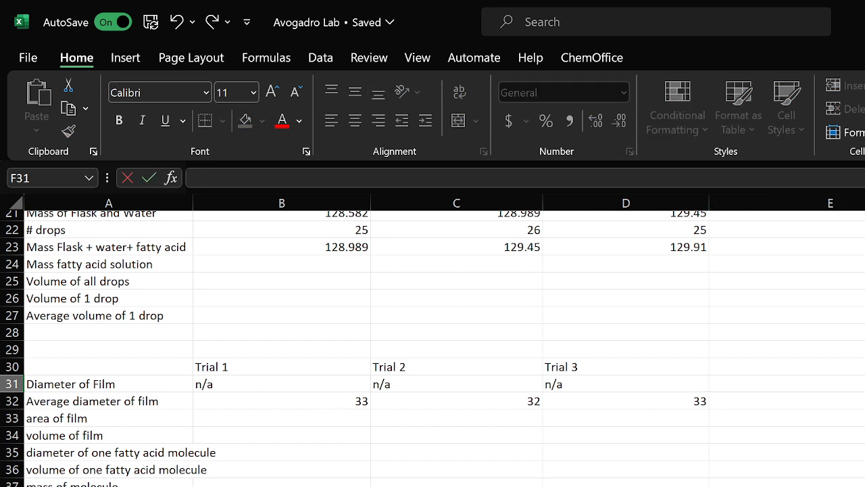
{"action": "key", "text": "Right"}
{"action": "key", "text": "BackSpace"}
{"action": "left_click", "coordinate": [784, 420]}
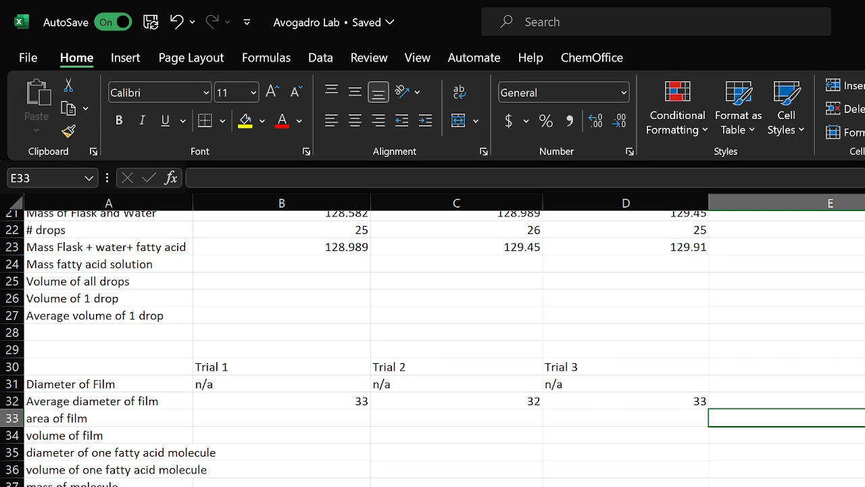
Apply subscript formatting to the A in the NA Average label
{"action": "scroll", "coordinate": [785, 431], "scroll_direction": "up", "scroll_amount": 7}
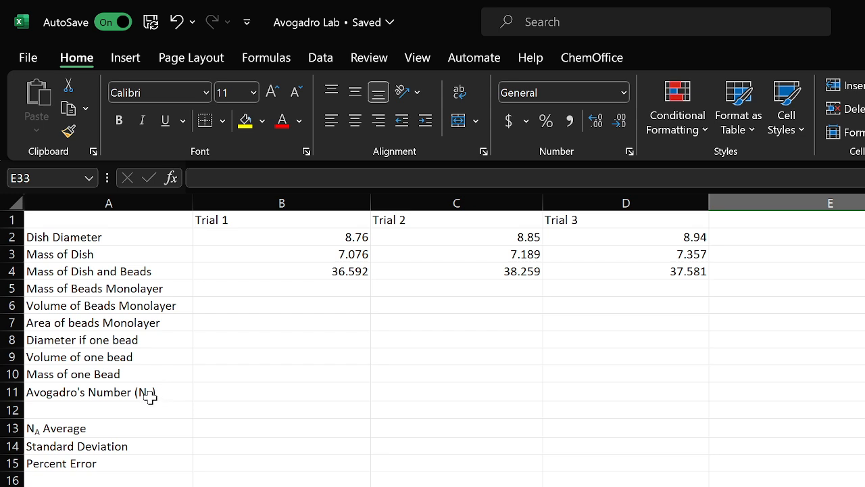
{"action": "left_click", "coordinate": [42, 426]}
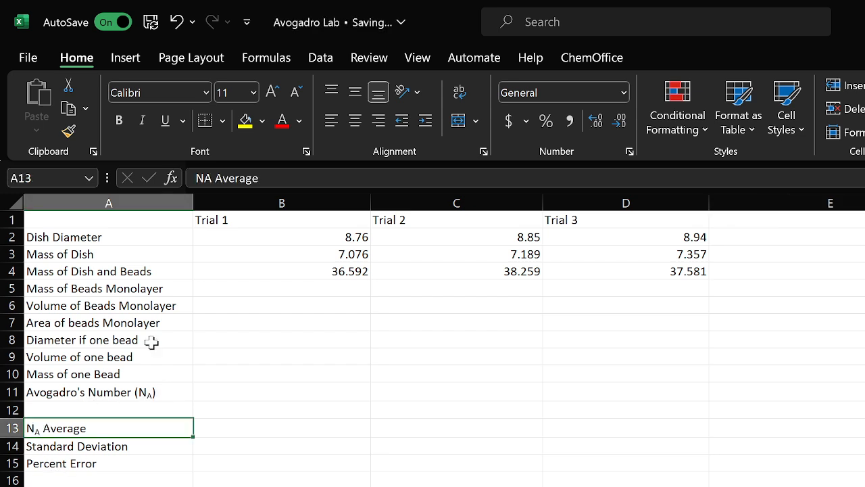
{"action": "left_click", "coordinate": [212, 178]}
{"action": "left_click_drag", "start_coordinate": [212, 181], "coordinate": [208, 183]}
{"action": "key", "text": "ctrl+1"}
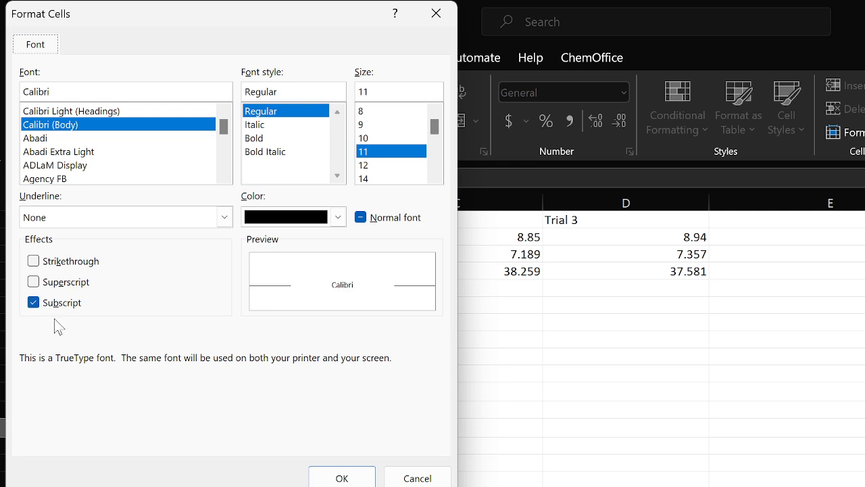
{"action": "left_click", "coordinate": [331, 477]}
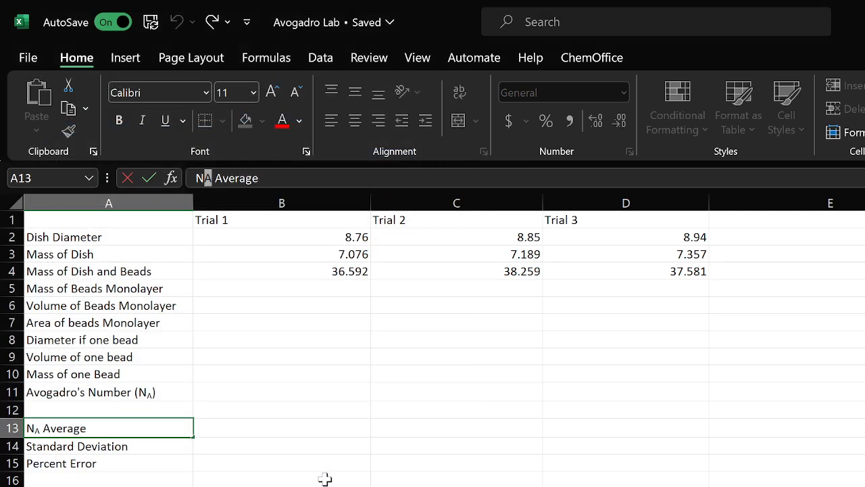
{"action": "left_click", "coordinate": [298, 386]}
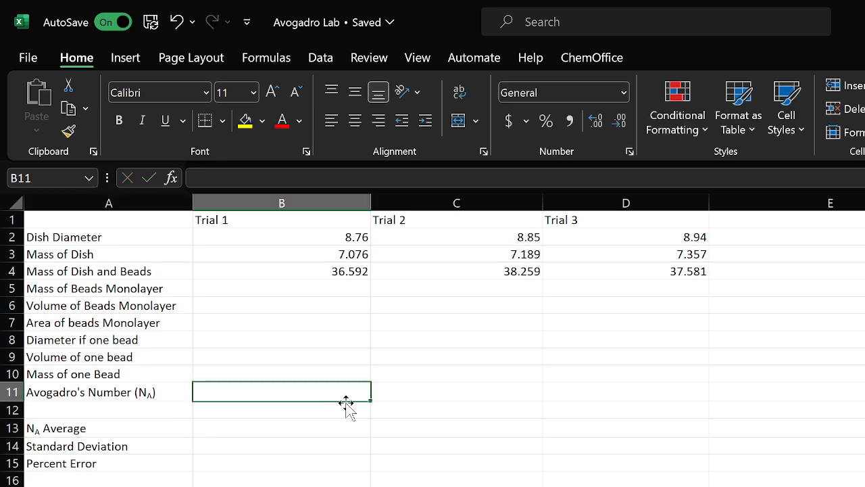
Enter =B4-B3 as the Trial 1 Mass of Beads Monolayer and fill it across to Trial 3
{"action": "left_click", "coordinate": [336, 286]}
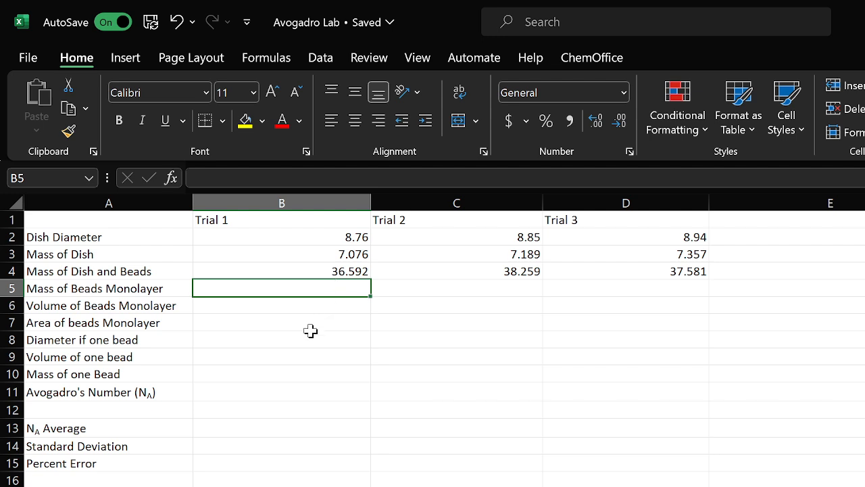
{"action": "type", "text": "="}
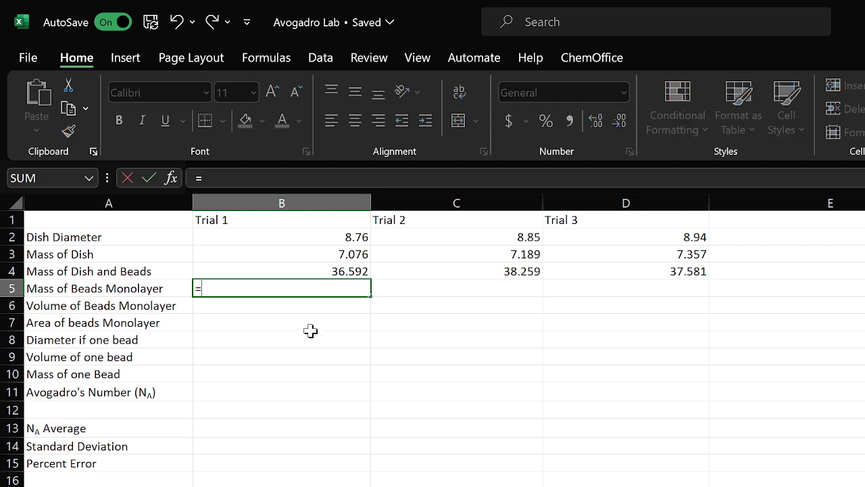
{"action": "left_click", "coordinate": [360, 271]}
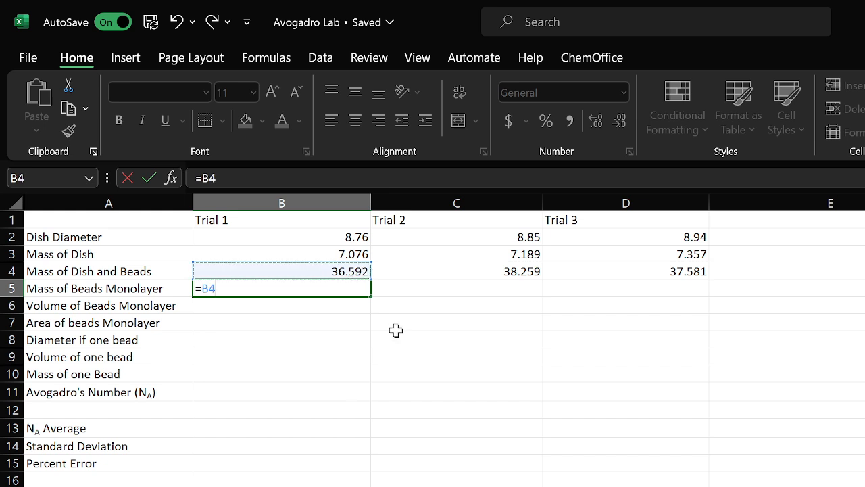
{"action": "type", "text": "-"}
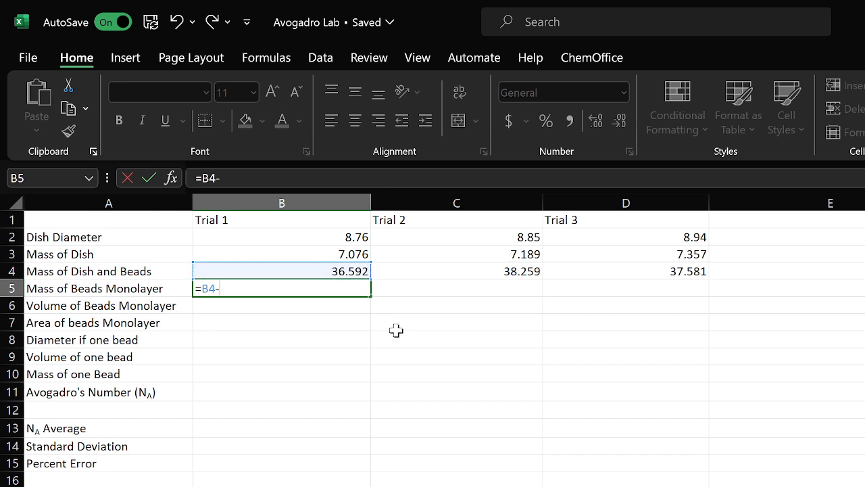
{"action": "left_click", "coordinate": [308, 254]}
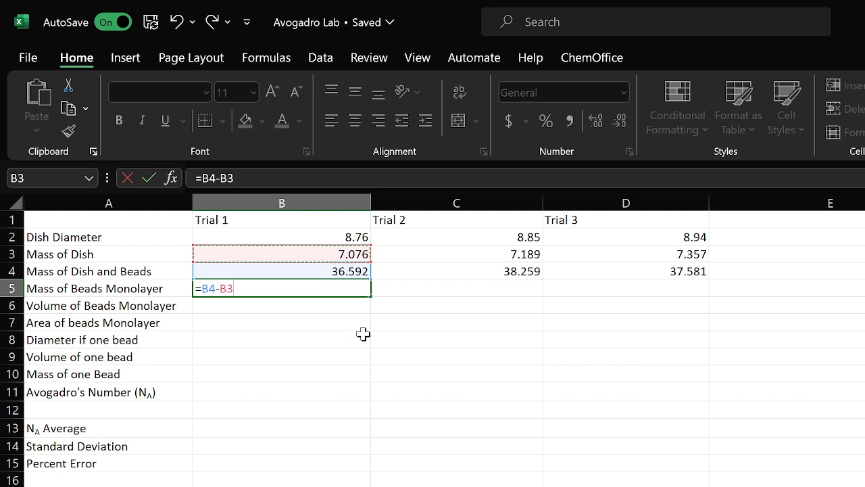
{"action": "key", "text": "Return"}
{"action": "left_click", "coordinate": [336, 289]}
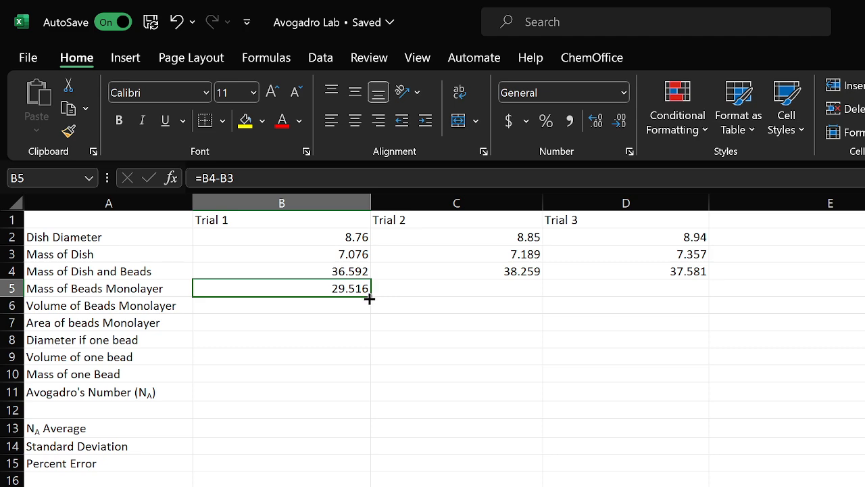
{"action": "left_click_drag", "start_coordinate": [369, 298], "coordinate": [654, 295]}
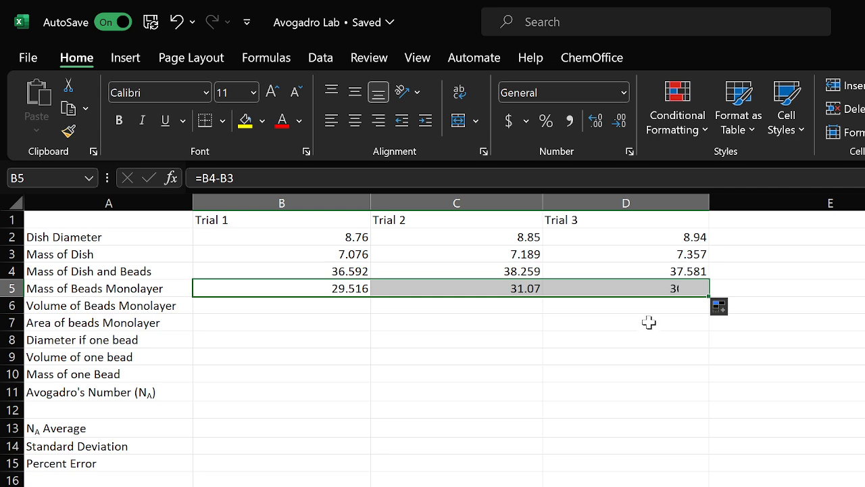
Enter =B5/F4 as the Trial 1 Volume of Beads Monolayer
{"action": "left_click", "coordinate": [336, 307]}
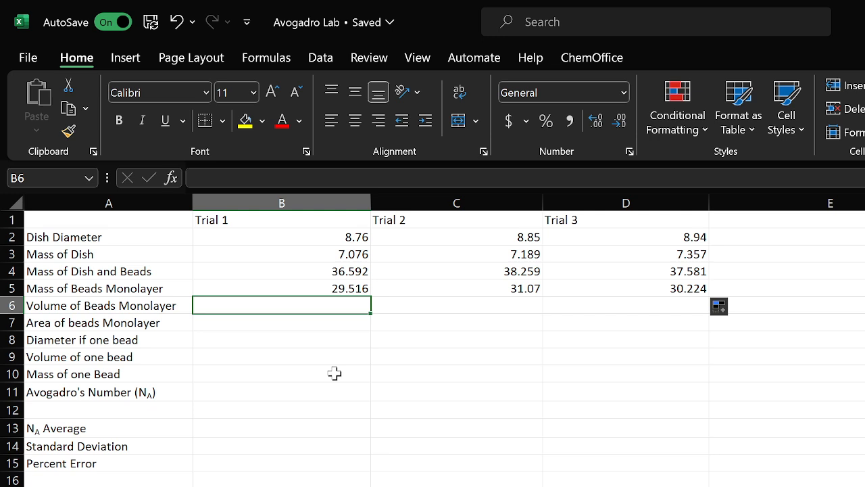
{"action": "type", "text": "="}
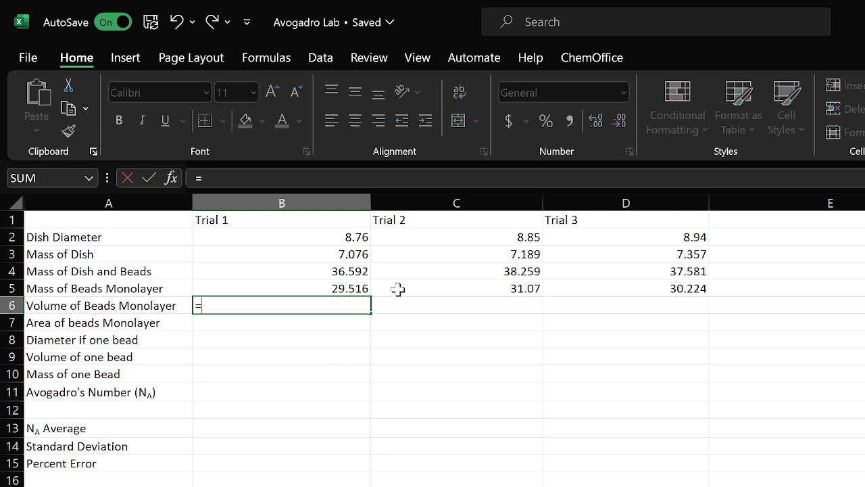
{"action": "left_click", "coordinate": [359, 287]}
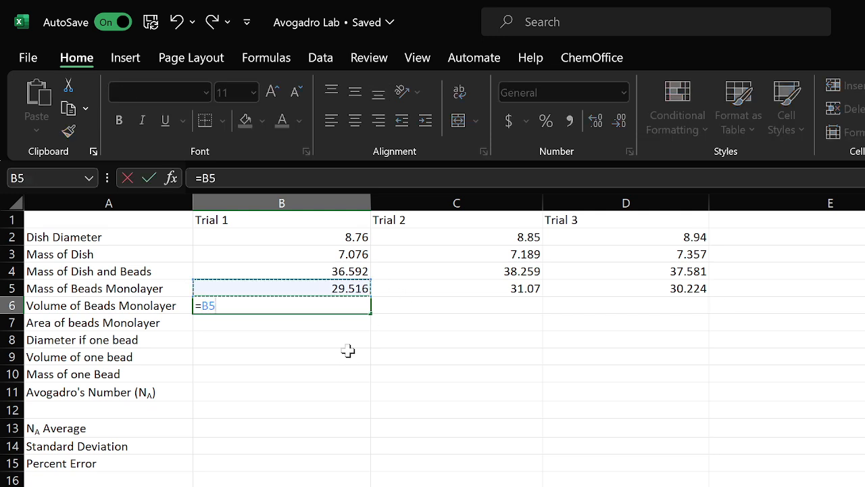
{"action": "type", "text": "/F4"}
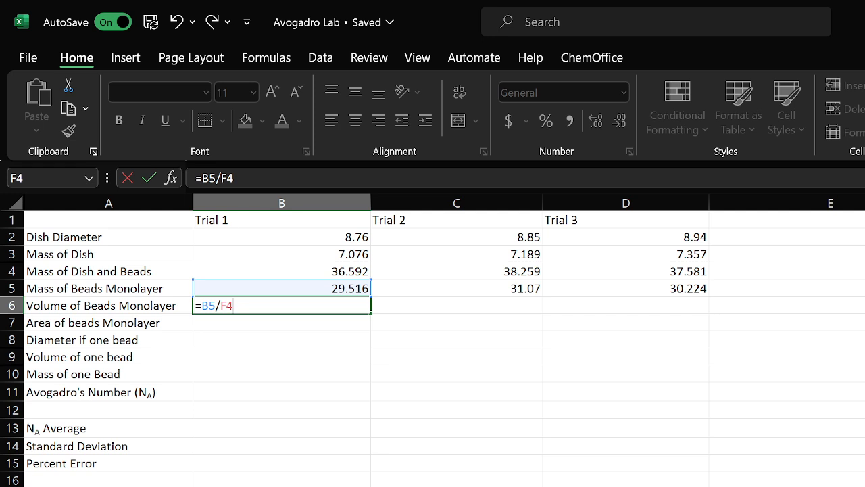
{"action": "key", "text": "Return"}
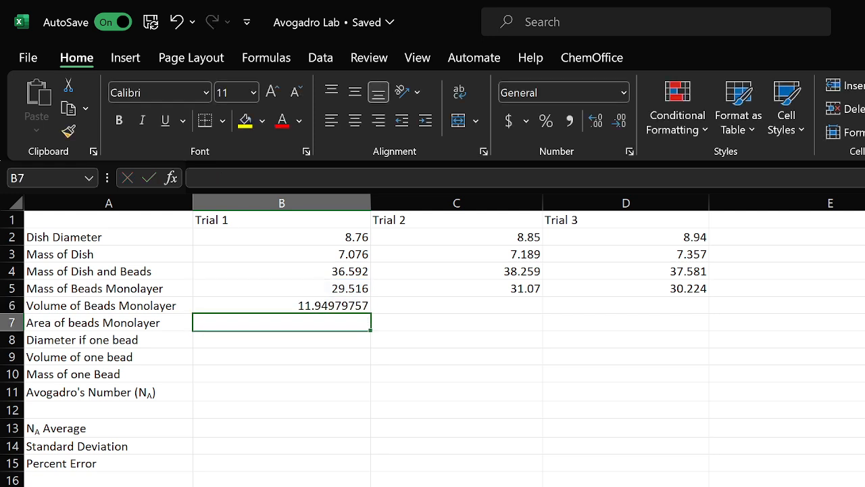
Fill the volume formula across to Trial 3, then clear the Trial 2 and Trial 3 volume cells
{"action": "left_click", "coordinate": [308, 308]}
{"action": "left_click_drag", "start_coordinate": [370, 313], "coordinate": [666, 309]}
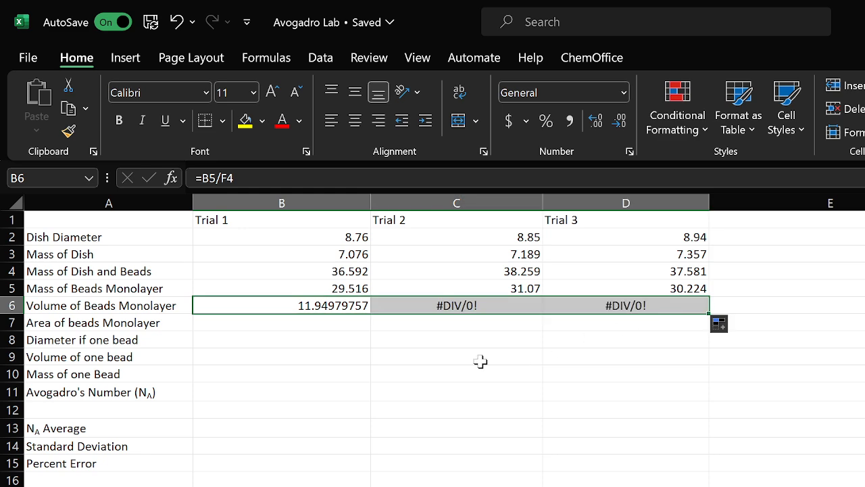
{"action": "left_click", "coordinate": [342, 325]}
{"action": "left_click", "coordinate": [401, 312]}
{"action": "double_click", "coordinate": [406, 313]}
{"action": "key", "text": "BackSpace"}
{"action": "key", "text": "BackSpace"}
{"action": "key", "text": "BackSpace"}
{"action": "key", "text": "BackSpace"}
{"action": "key", "text": "BackSpace"}
{"action": "key", "text": "BackSpace"}
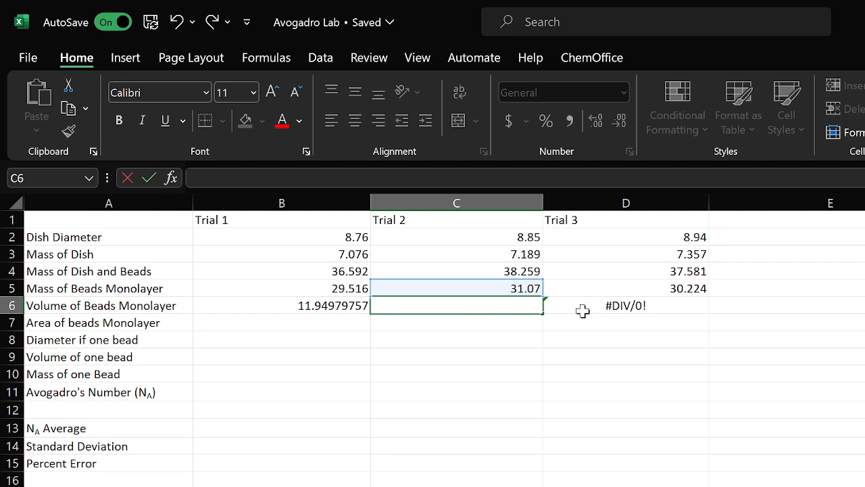
{"action": "double_click", "coordinate": [589, 306]}
{"action": "key", "text": "BackSpace"}
{"action": "key", "text": "BackSpace"}
{"action": "key", "text": "BackSpace"}
{"action": "key", "text": "BackSpace"}
{"action": "key", "text": "BackSpace"}
{"action": "key", "text": "BackSpace"}
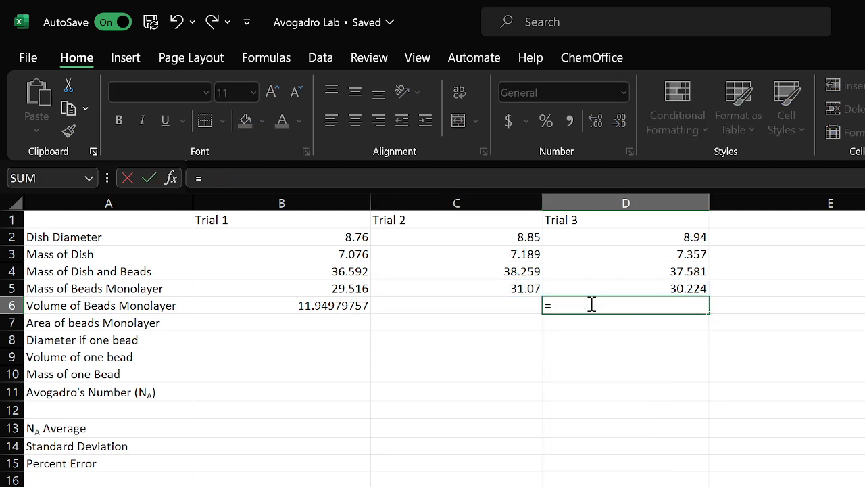
{"action": "left_click", "coordinate": [434, 322]}
Make the divisor absolute so the Trial 1 volume formula reads =B5/$F$4
{"action": "left_click", "coordinate": [321, 308]}
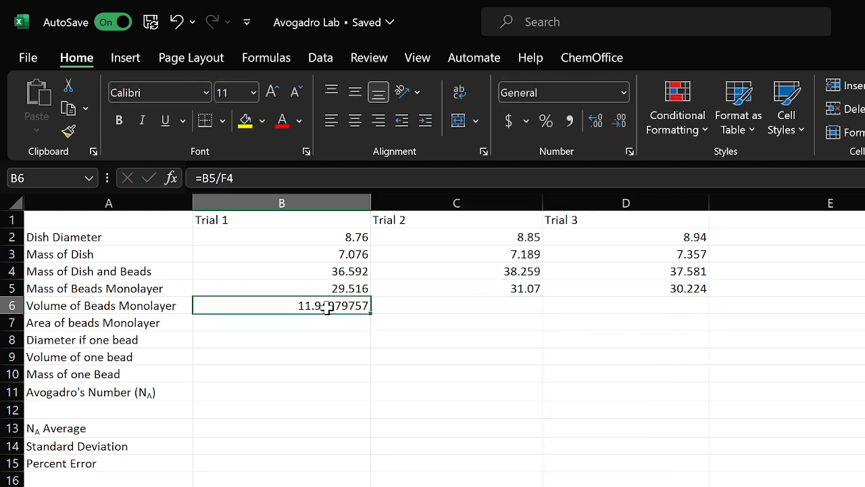
{"action": "left_click", "coordinate": [210, 176]}
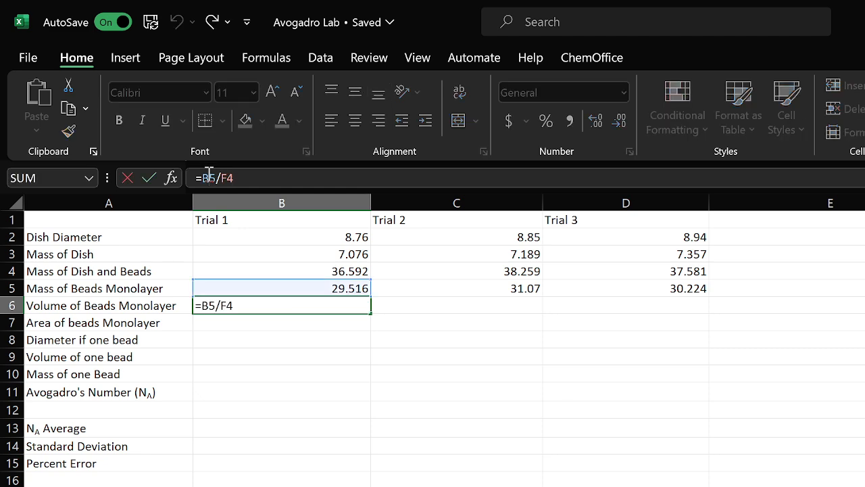
{"action": "type", "text": "$"}
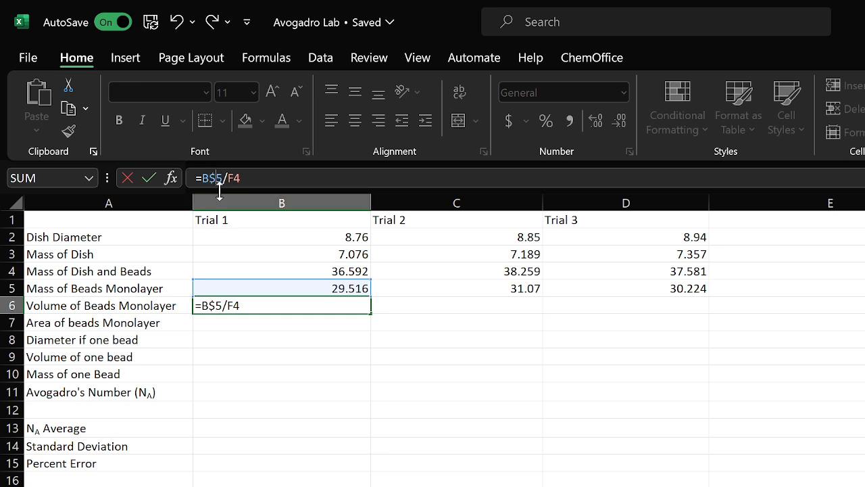
{"action": "key", "text": "BackSpace"}
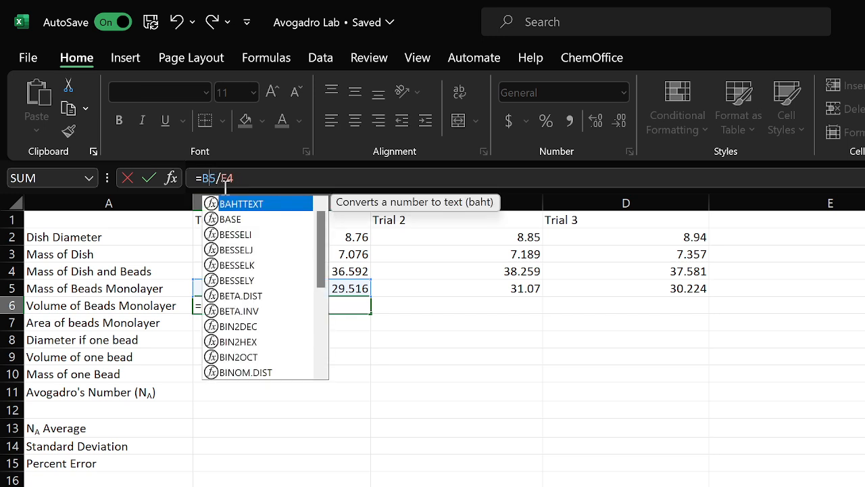
{"action": "left_click", "coordinate": [237, 177]}
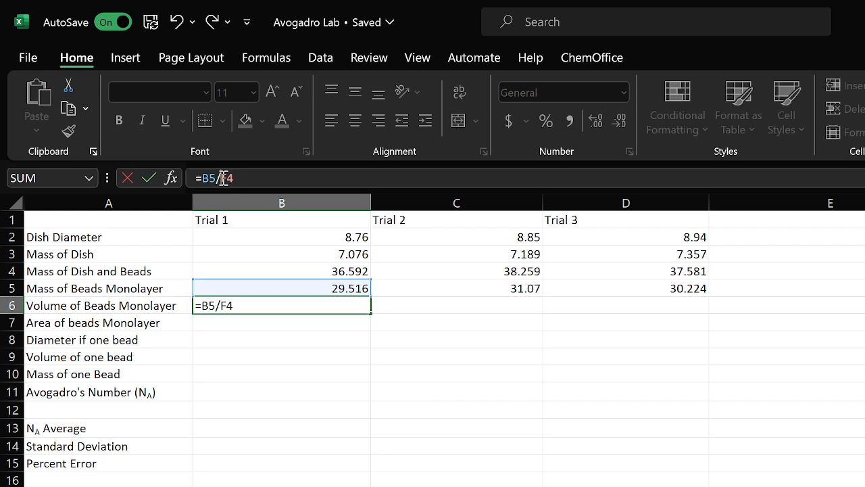
{"action": "left_click", "coordinate": [223, 178]}
{"action": "type", "text": "$"}
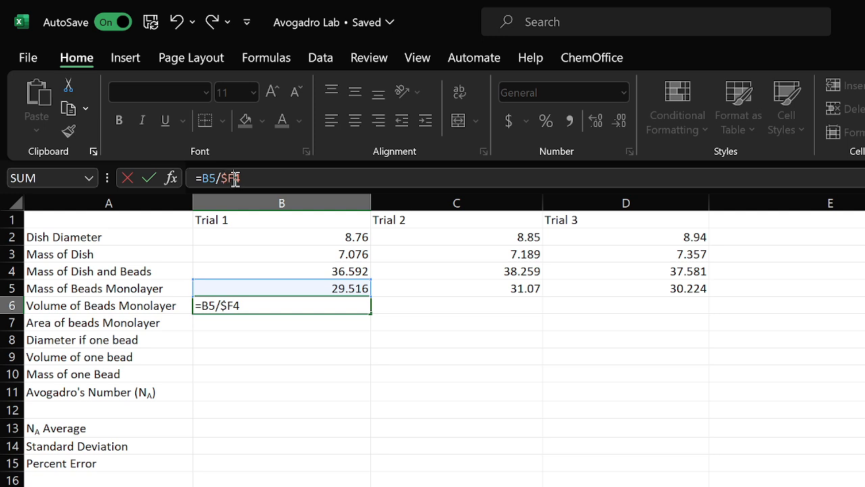
{"action": "left_click", "coordinate": [236, 178]}
{"action": "type", "text": "$"}
{"action": "key", "text": "Return"}
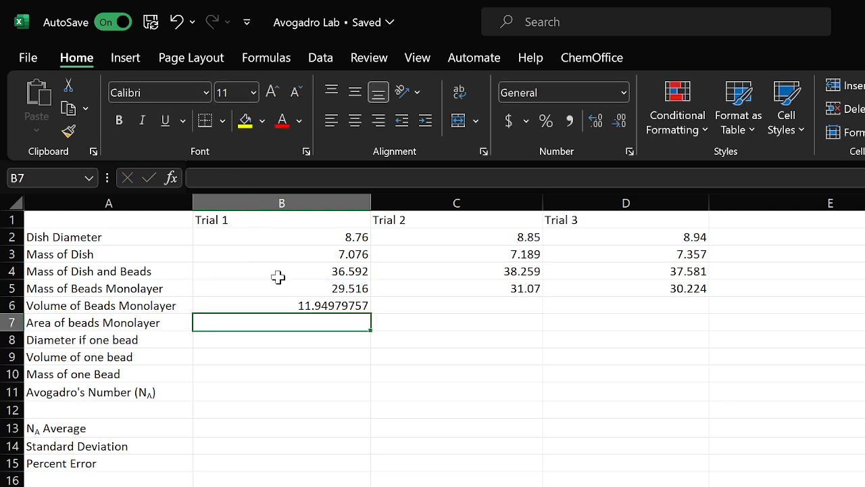
Fill the corrected volume formula across to Trial 3 and check the F4 reference value
{"action": "left_click", "coordinate": [306, 306]}
{"action": "left_click_drag", "start_coordinate": [392, 315], "coordinate": [631, 311]}
{"action": "left_click", "coordinate": [283, 328]}
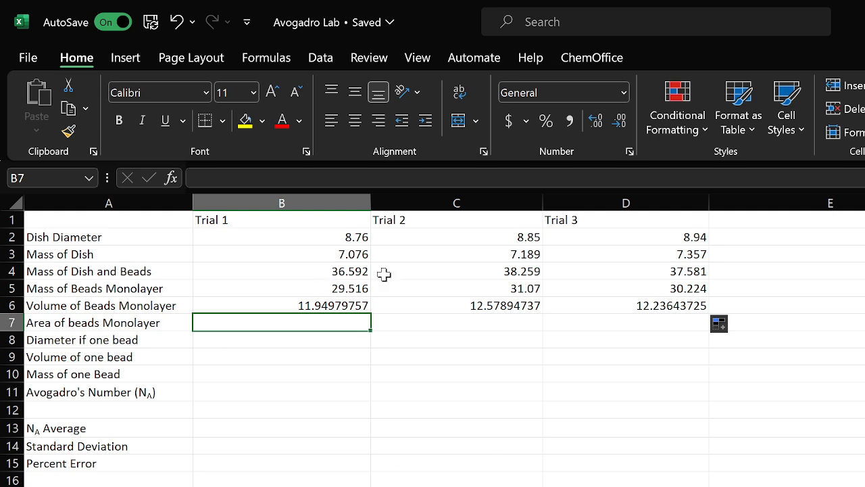
{"action": "left_click", "coordinate": [363, 307]}
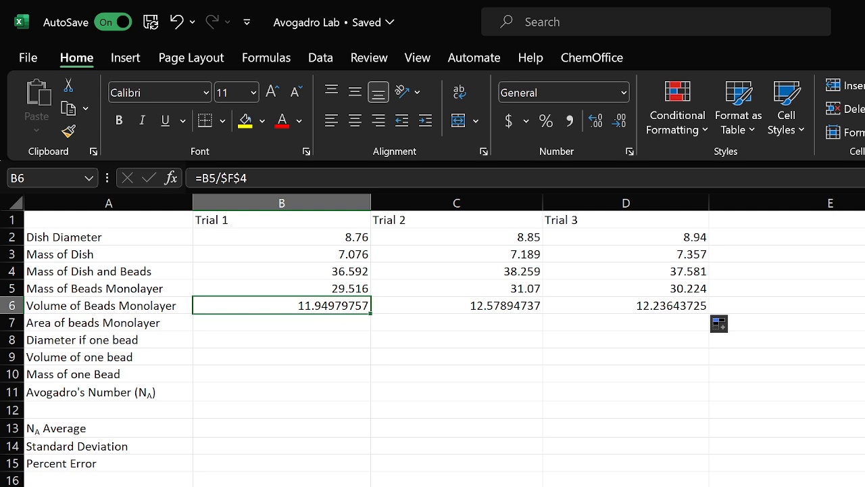
{"action": "left_click", "coordinate": [864, 271]}
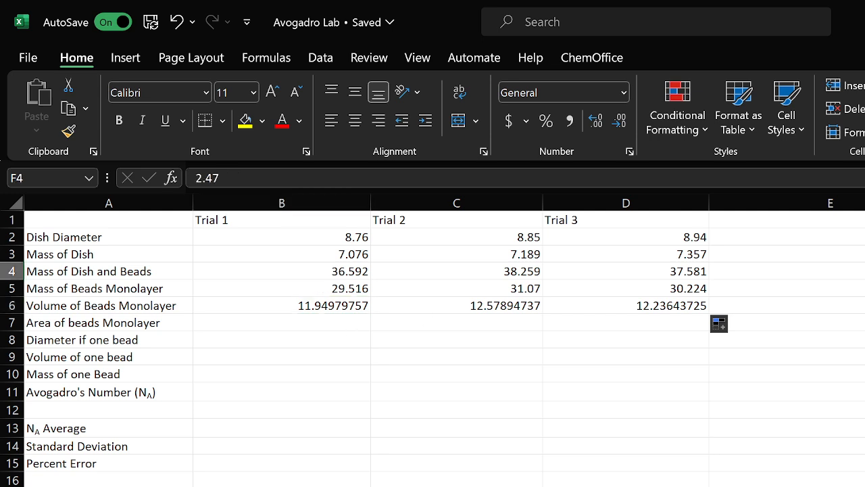
Enter =PI()*(B2/2)^2 as the Trial 1 Area of beads Monolayer and fill it across to Trial 3
{"action": "left_click", "coordinate": [277, 324]}
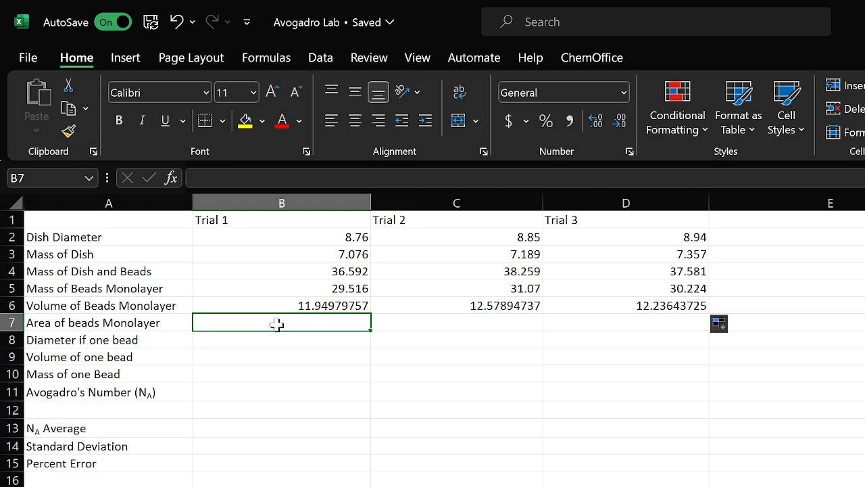
{"action": "type", "text": "="}
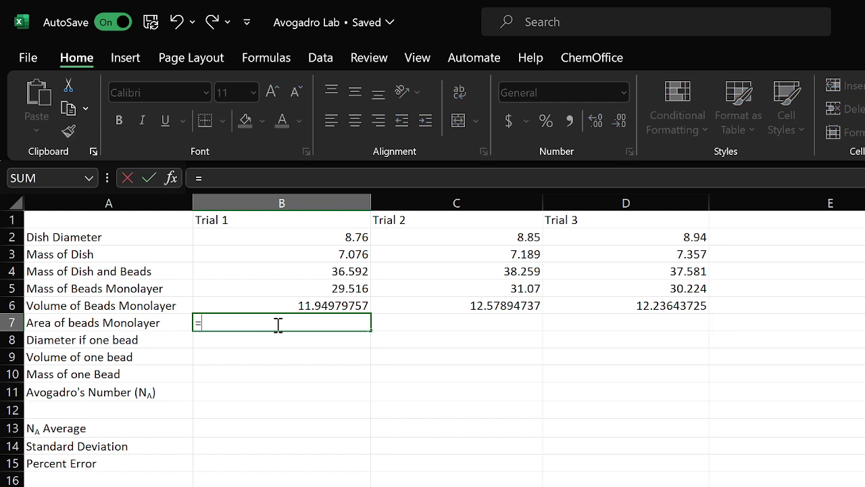
{"action": "type", "text": "pi"}
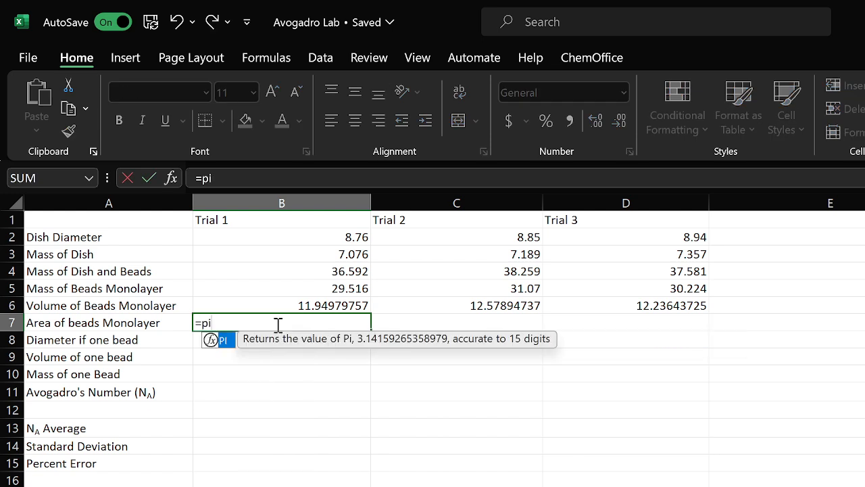
{"action": "double_click", "coordinate": [224, 340]}
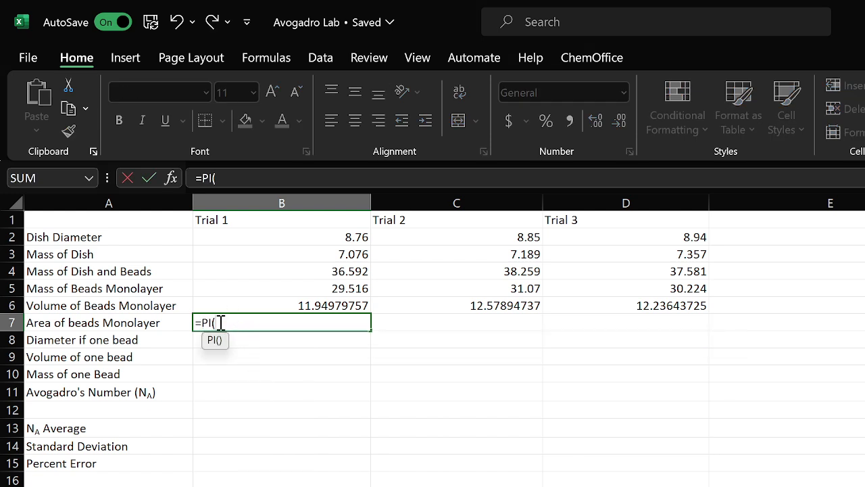
{"action": "type", "text": ")"}
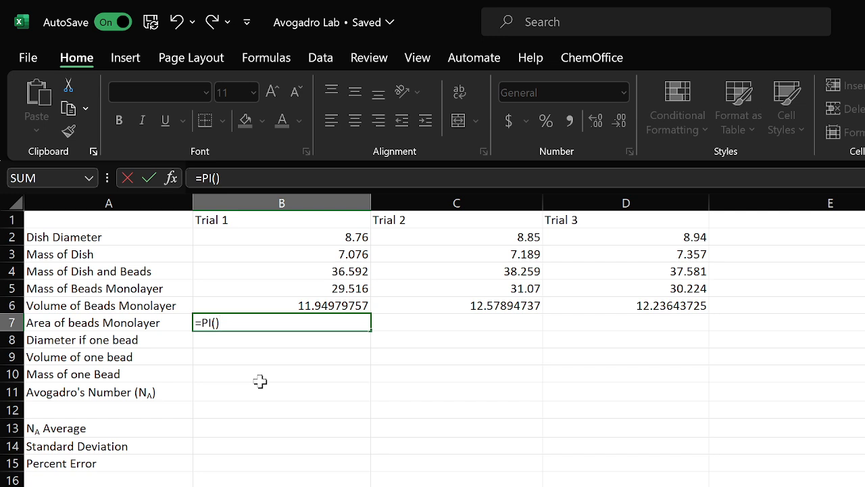
{"action": "type", "text": "*("}
{"action": "left_click", "coordinate": [323, 235]}
{"action": "type", "text": "/2"}
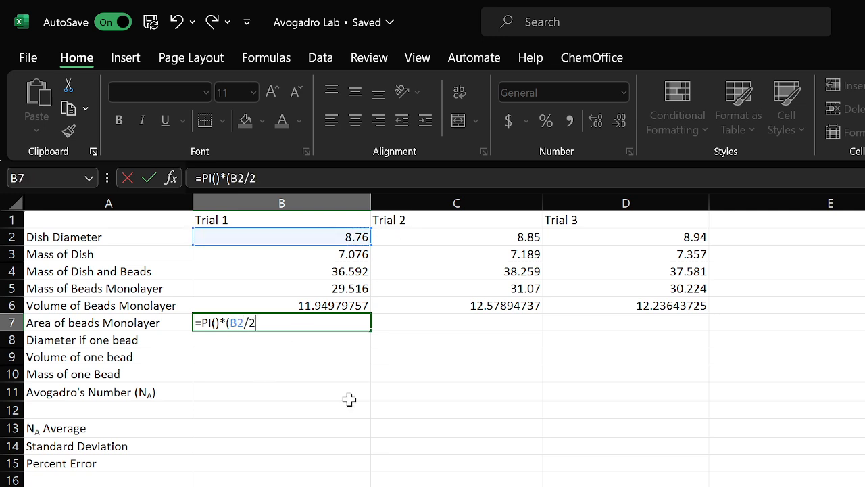
{"action": "type", "text": ")^2"}
{"action": "key", "text": "Return"}
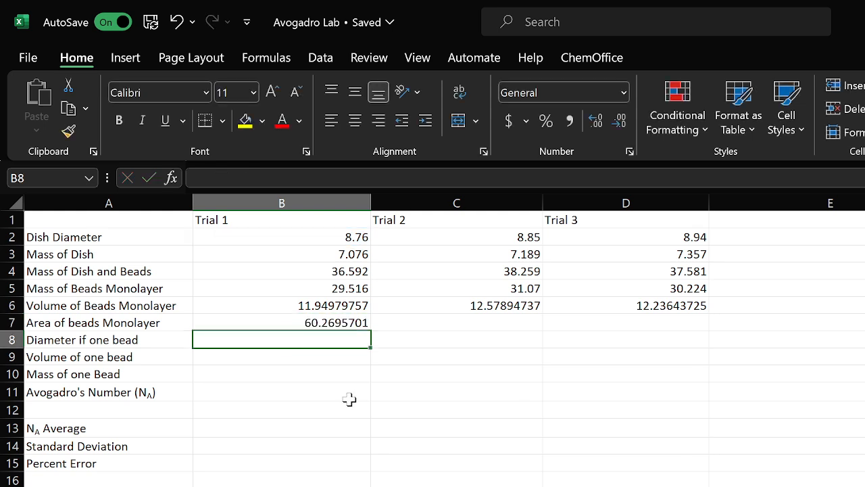
{"action": "left_click", "coordinate": [351, 322]}
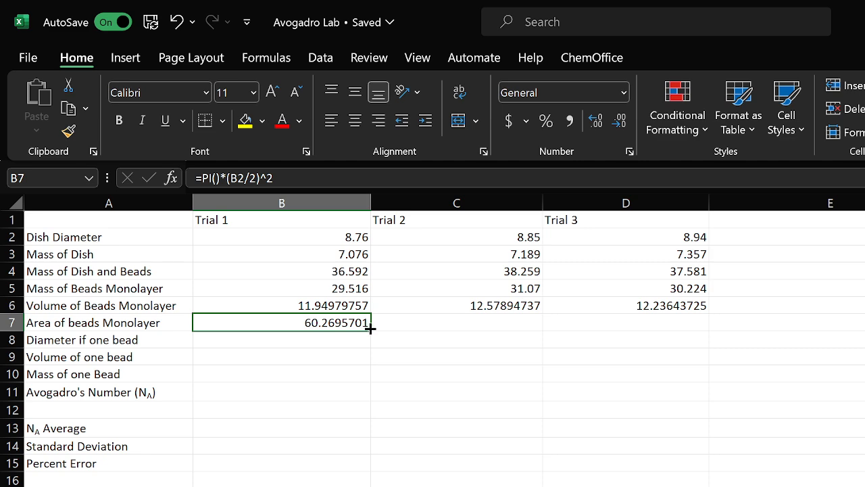
{"action": "left_click_drag", "start_coordinate": [370, 328], "coordinate": [692, 328]}
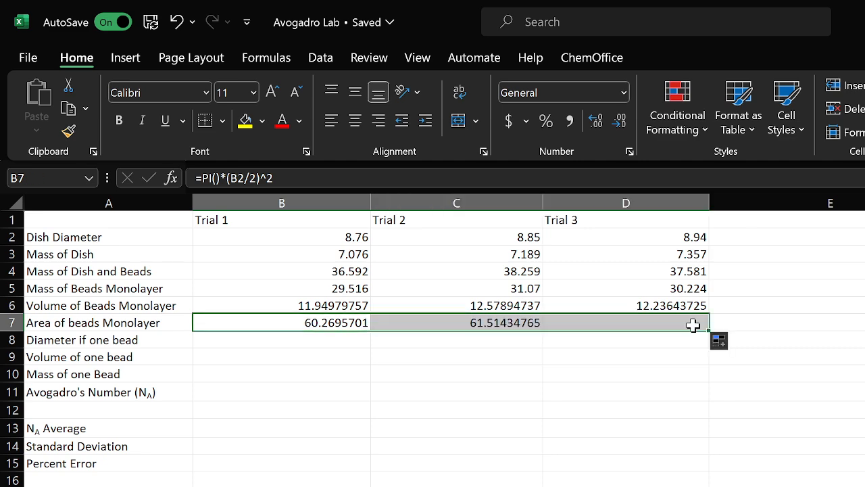
Enter =B6/B7 as the Trial 1 Diameter if one bead and fill it across to Trial 3
{"action": "left_click", "coordinate": [247, 341]}
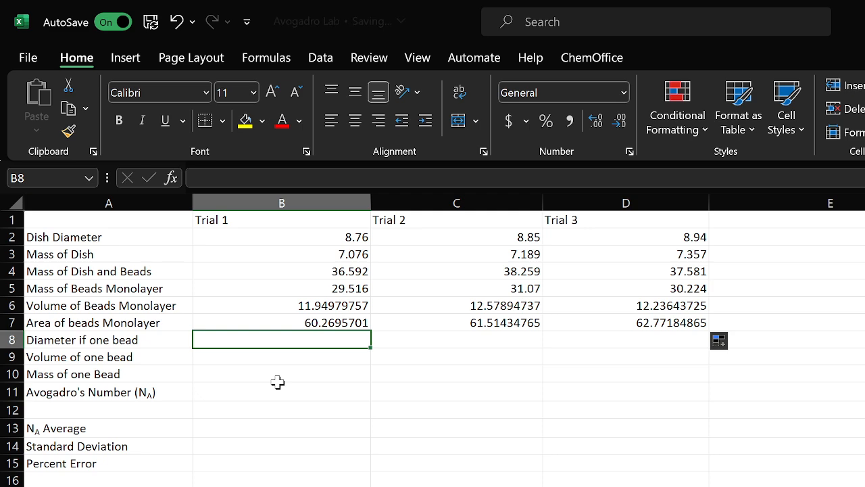
{"action": "type", "text": "="}
{"action": "left_click", "coordinate": [290, 305]}
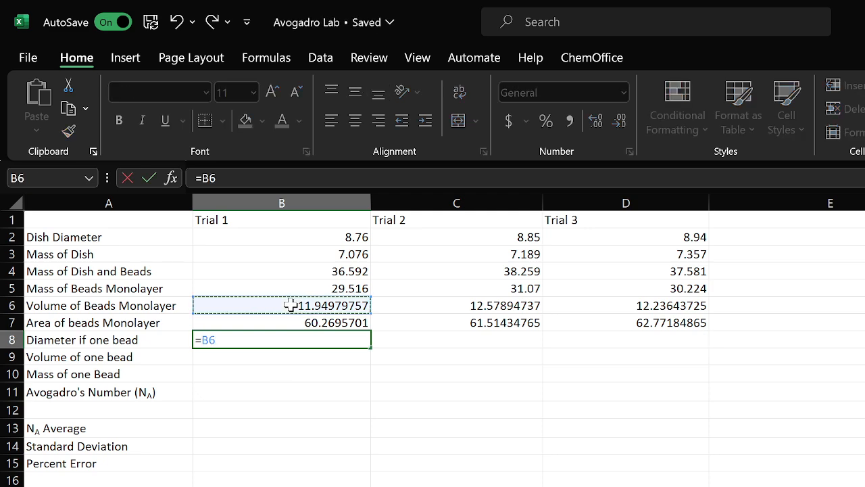
{"action": "type", "text": "/"}
{"action": "left_click", "coordinate": [306, 323]}
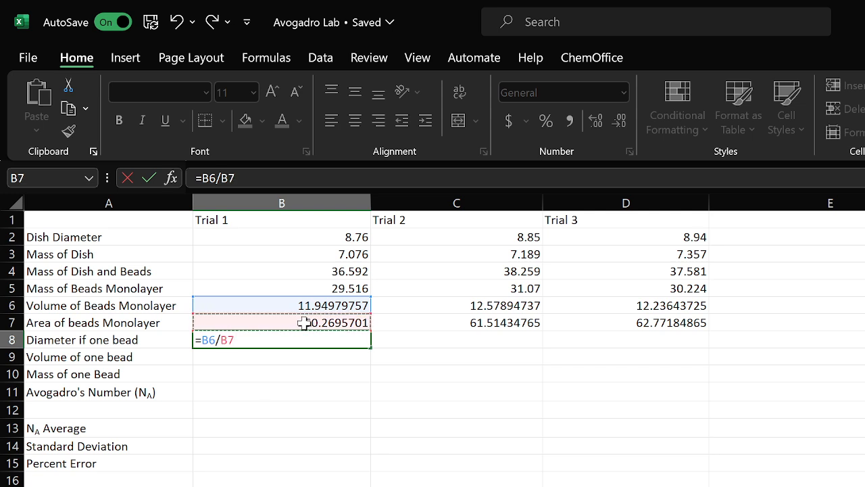
{"action": "key", "text": "Return"}
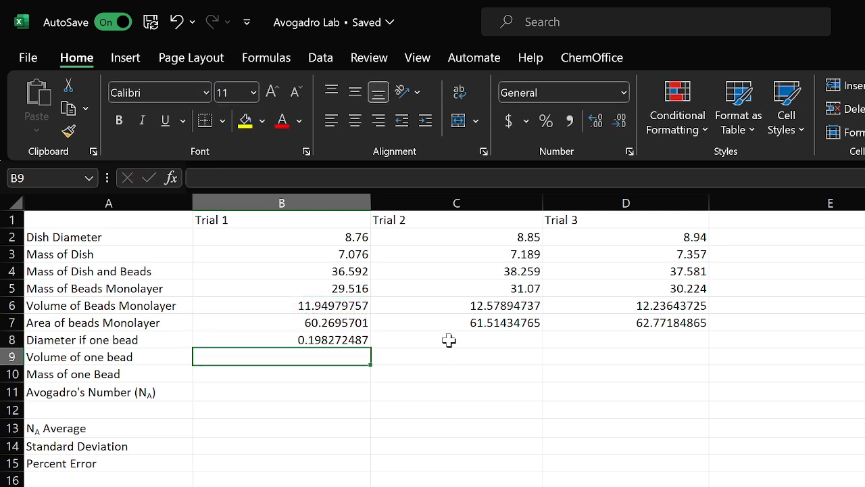
{"action": "left_click", "coordinate": [343, 339]}
{"action": "left_click_drag", "start_coordinate": [371, 347], "coordinate": [684, 351]}
{"action": "left_click", "coordinate": [301, 359]}
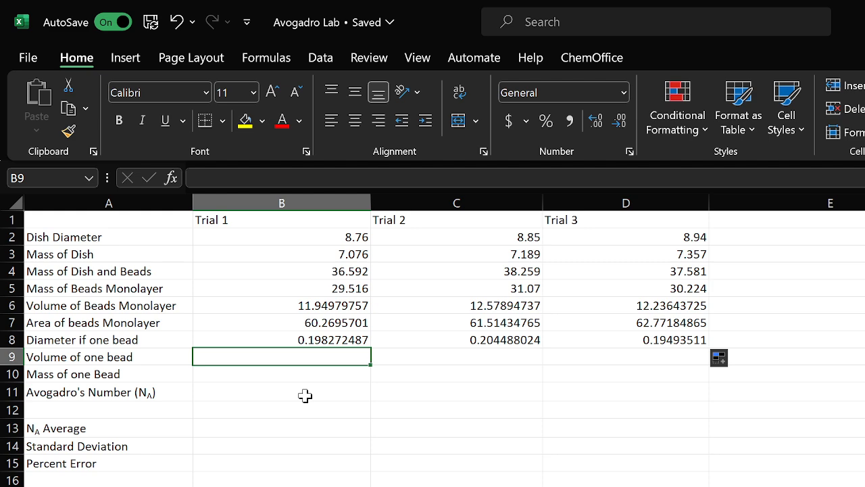
Enter =(4*PI()/3)*(B8/2)^3 as the Trial 1 Volume of one bead and fill it across to Trial 3
{"action": "type", "text": "("}
{"action": "key", "text": "BackSpace"}
{"action": "type", "text": "="}
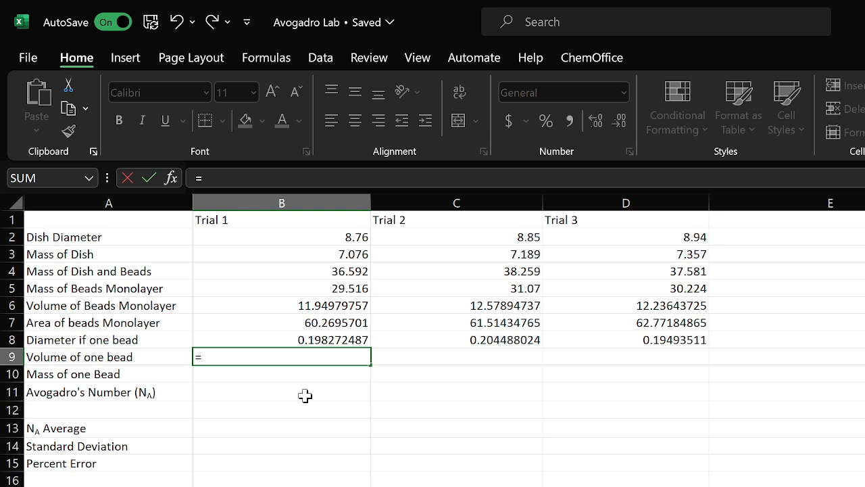
{"action": "type", "text": "(4pi"}
{"action": "double_click", "coordinate": [235, 376]}
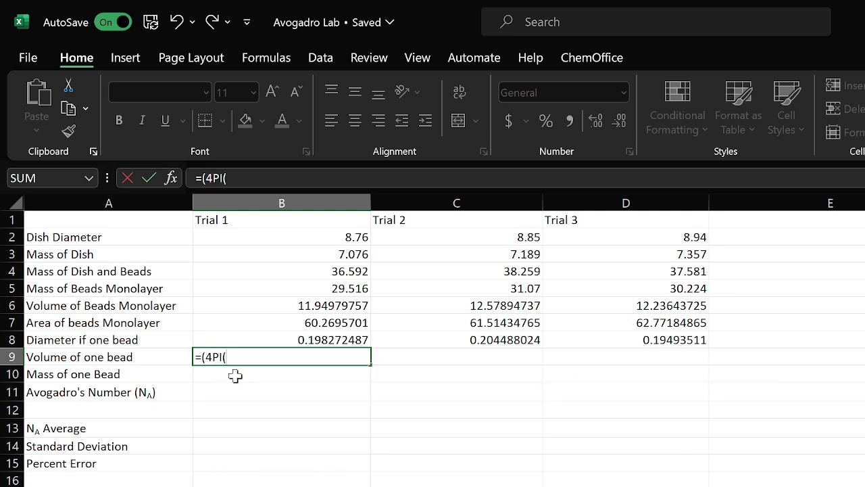
{"action": "type", "text": ")"}
{"action": "key", "text": "BackSpace"}
{"action": "key", "text": "BackSpace"}
{"action": "key", "text": "BackSpace"}
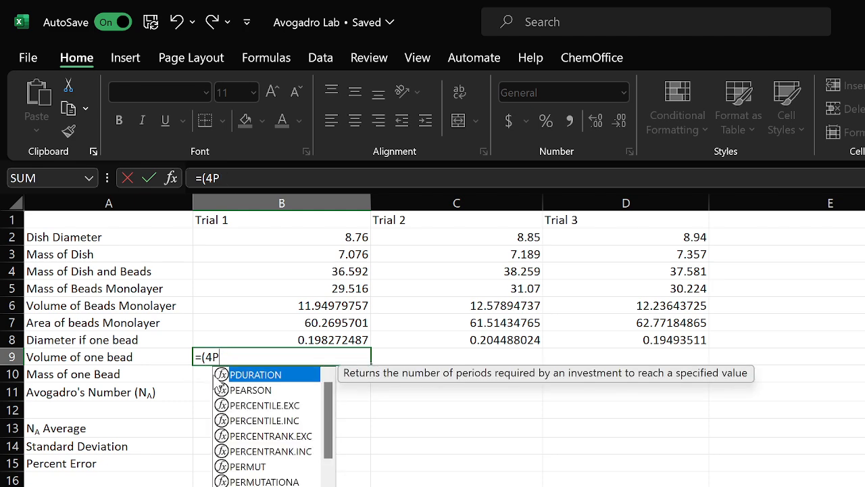
{"action": "key", "text": "BackSpace"}
{"action": "type", "text": "*"}
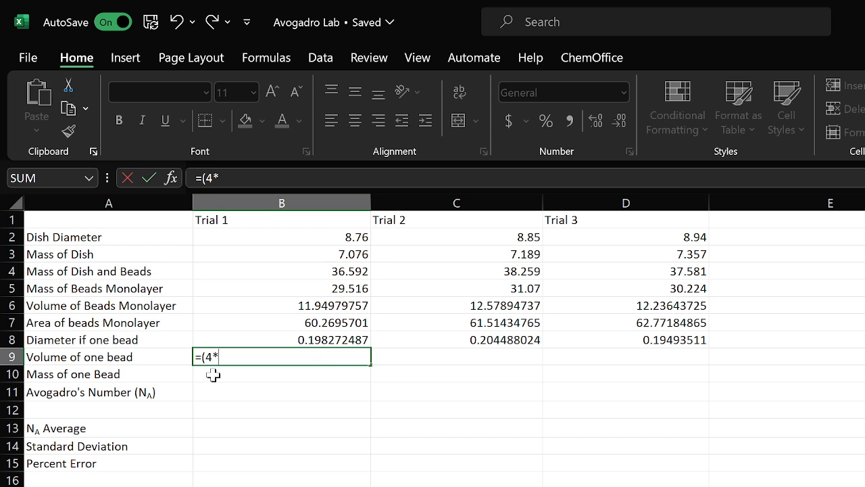
{"action": "type", "text": "pi"}
{"action": "key", "text": "Tab"}
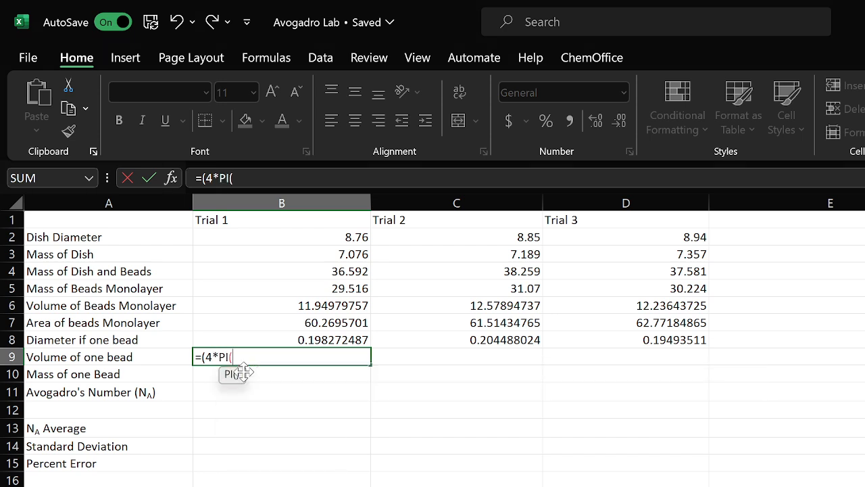
{"action": "type", "text": ")"}
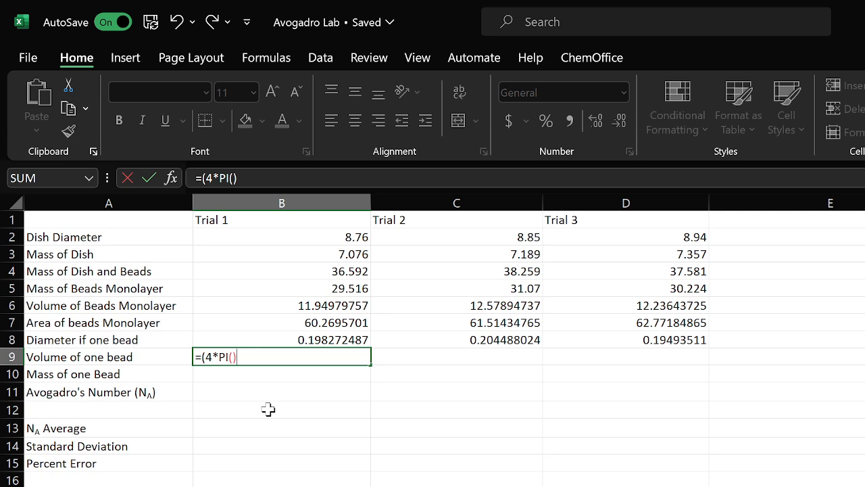
{"action": "type", "text": "/3)*("}
{"action": "left_click", "coordinate": [313, 338]}
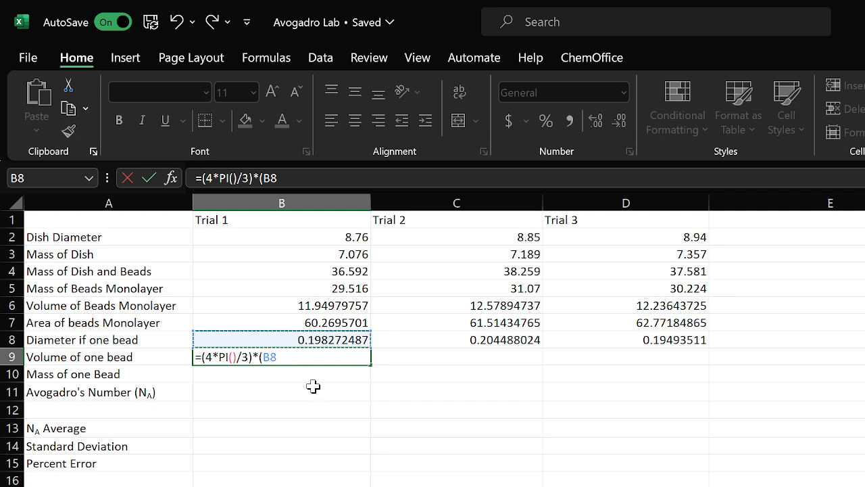
{"action": "type", "text": "/2)^3"}
{"action": "key", "text": "Return"}
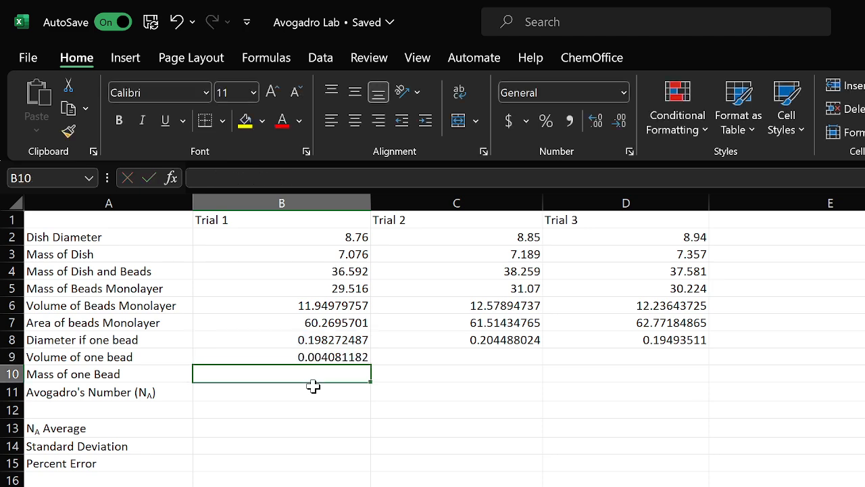
{"action": "left_click", "coordinate": [357, 360]}
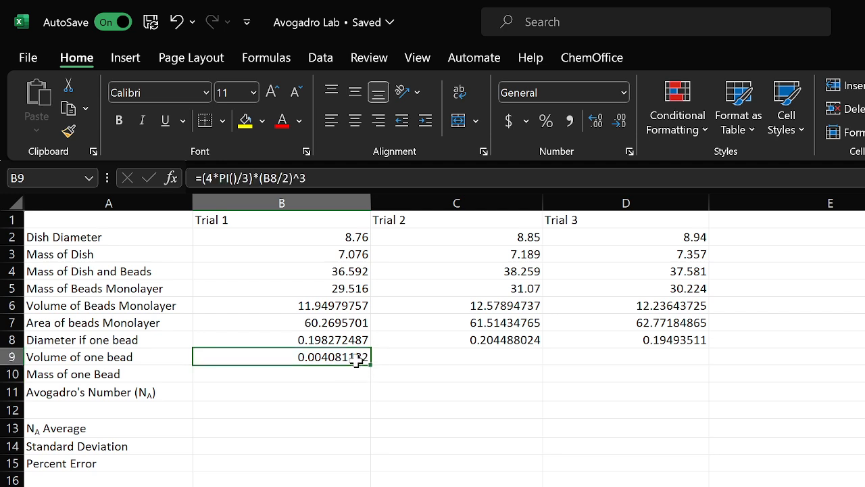
{"action": "left_click_drag", "start_coordinate": [370, 365], "coordinate": [692, 361]}
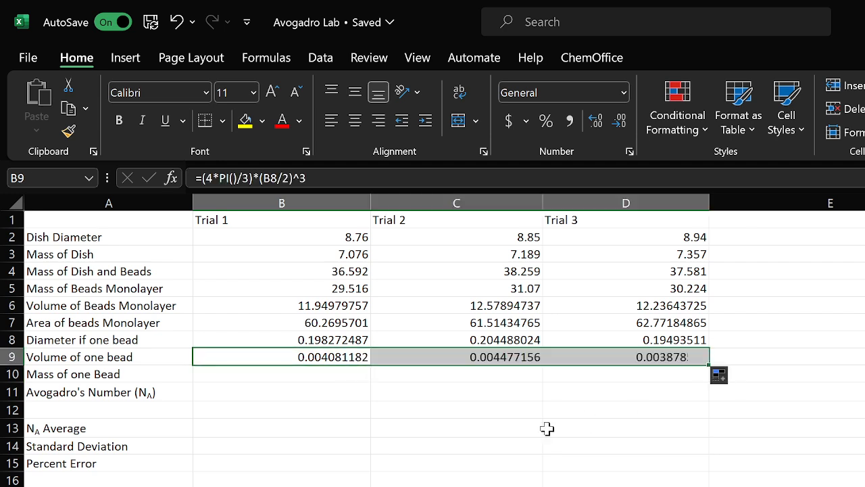
Enter =F4*B9 as the Trial 1 Mass of one Bead
{"action": "left_click", "coordinate": [301, 376]}
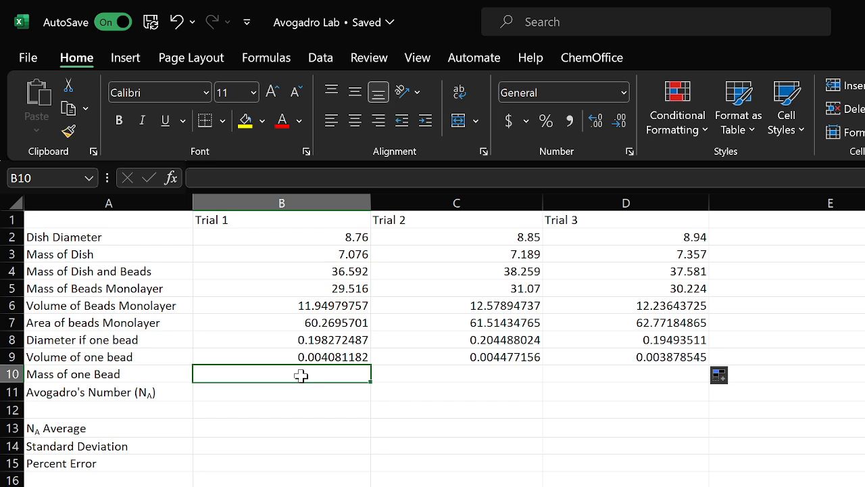
{"action": "type", "text": "="}
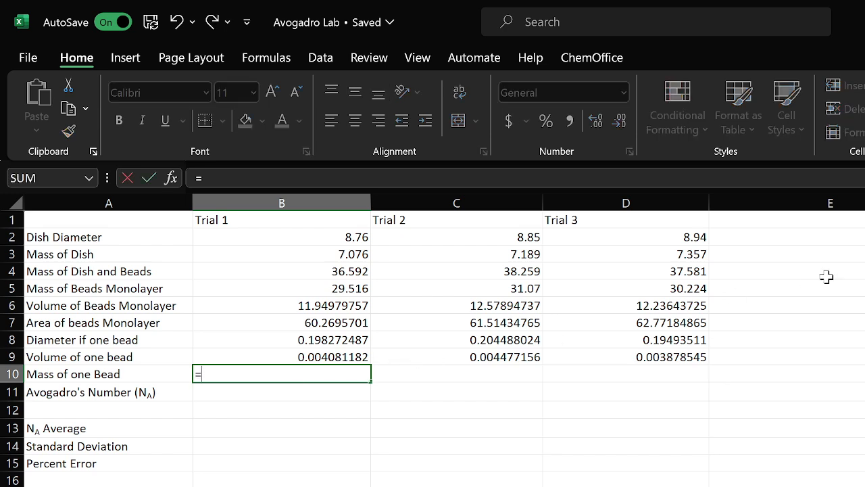
{"action": "left_click", "coordinate": [864, 271]}
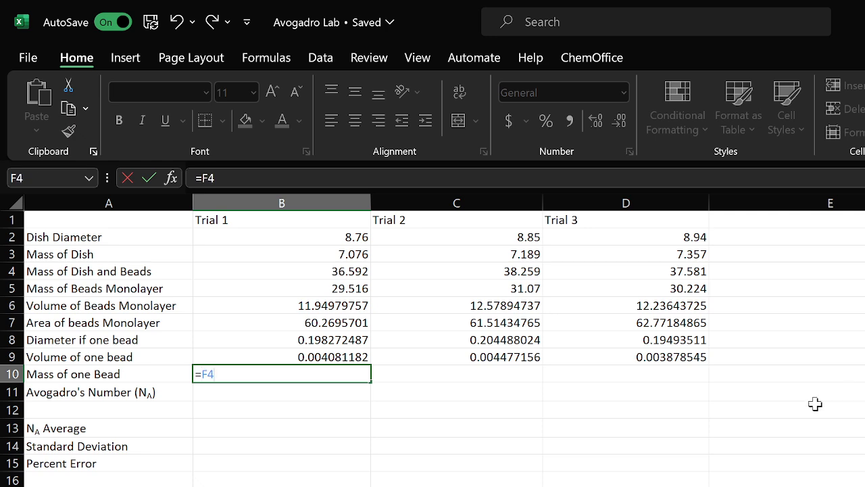
{"action": "type", "text": "*"}
{"action": "left_click", "coordinate": [359, 355]}
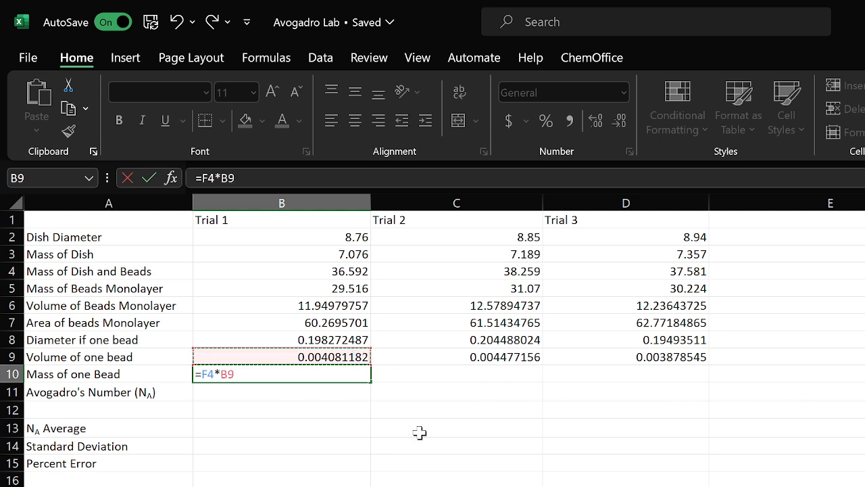
{"action": "key", "text": "Return"}
{"action": "left_click", "coordinate": [292, 374]}
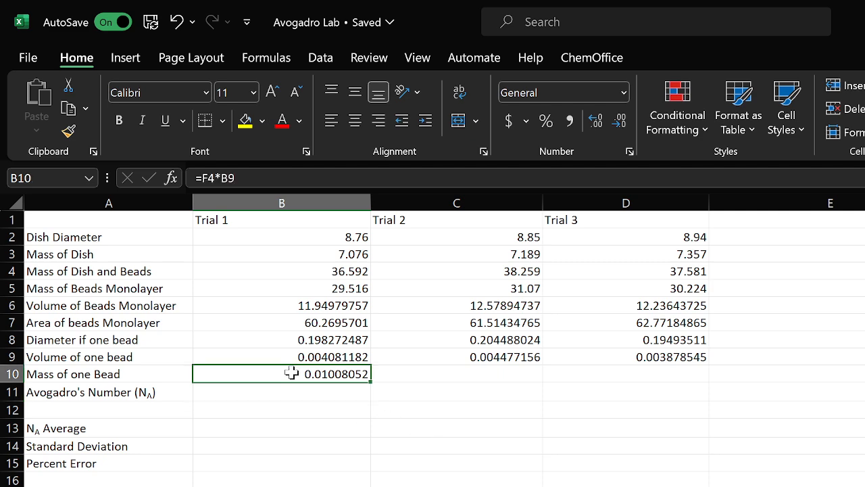
Make F4 absolute so the mass formula reads =$F$4*B9, then fill it across to Trial 3
{"action": "left_click", "coordinate": [203, 178]}
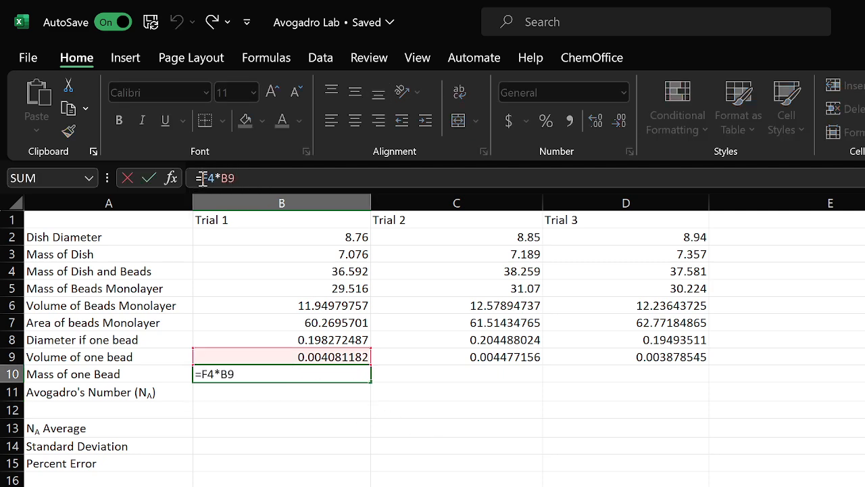
{"action": "type", "text": "$"}
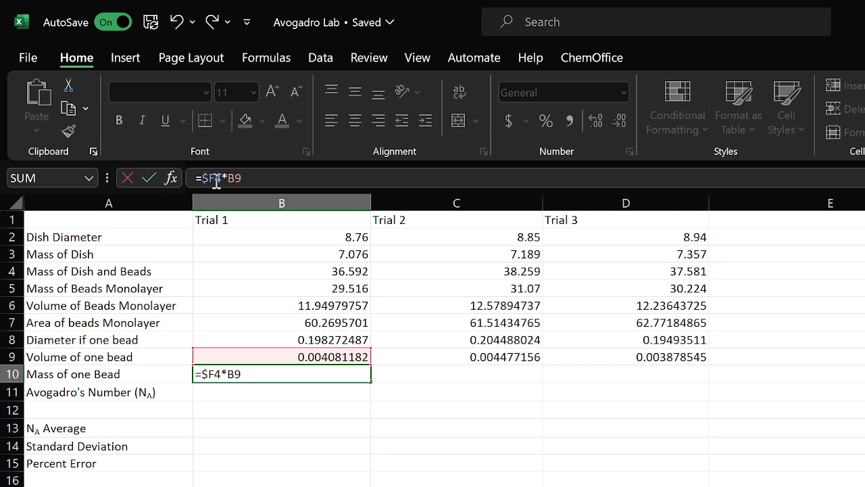
{"action": "left_click", "coordinate": [216, 178]}
{"action": "type", "text": "$"}
{"action": "key", "text": "Return"}
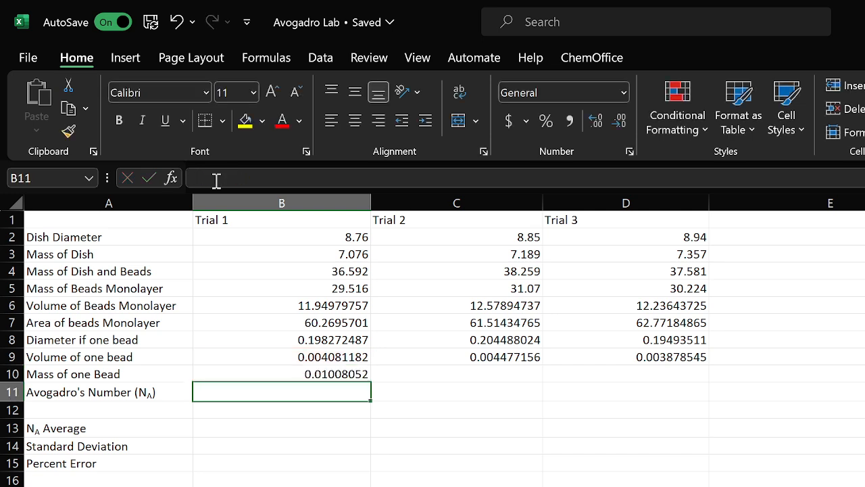
{"action": "left_click", "coordinate": [288, 376]}
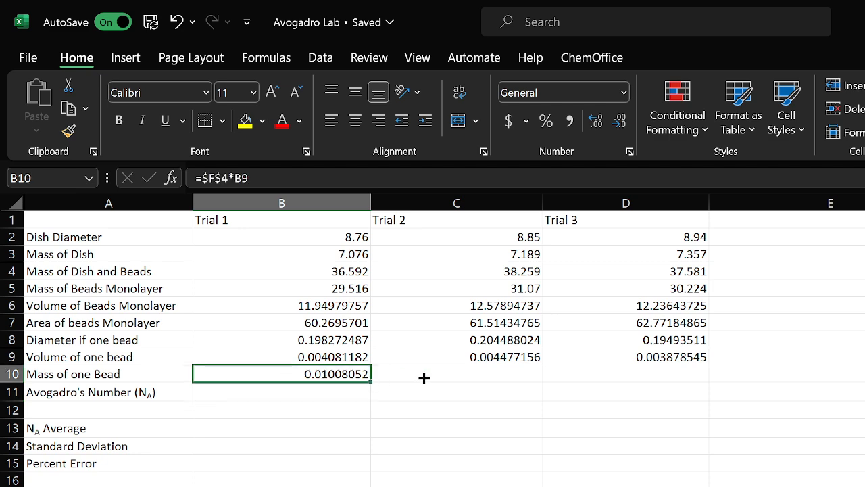
{"action": "left_click_drag", "start_coordinate": [424, 378], "coordinate": [628, 382]}
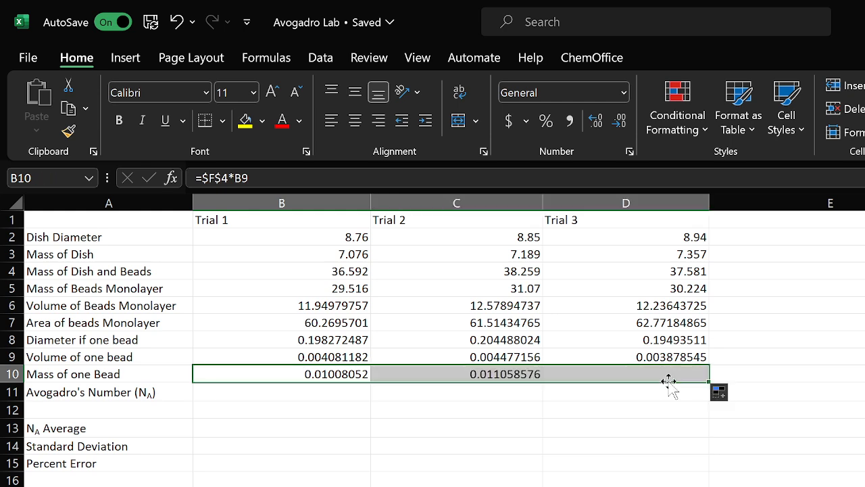
Enter =F2/B10 as the Trial 1 Avogadro's Number
{"action": "left_click", "coordinate": [276, 392]}
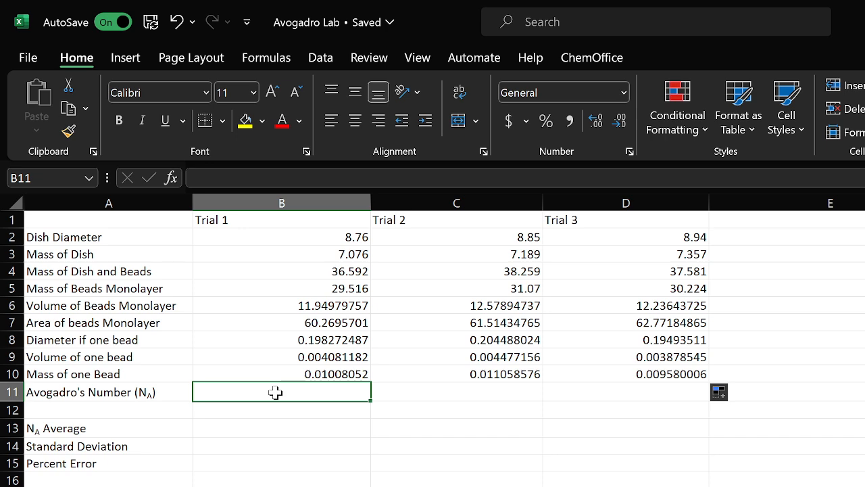
{"action": "type", "text": "="}
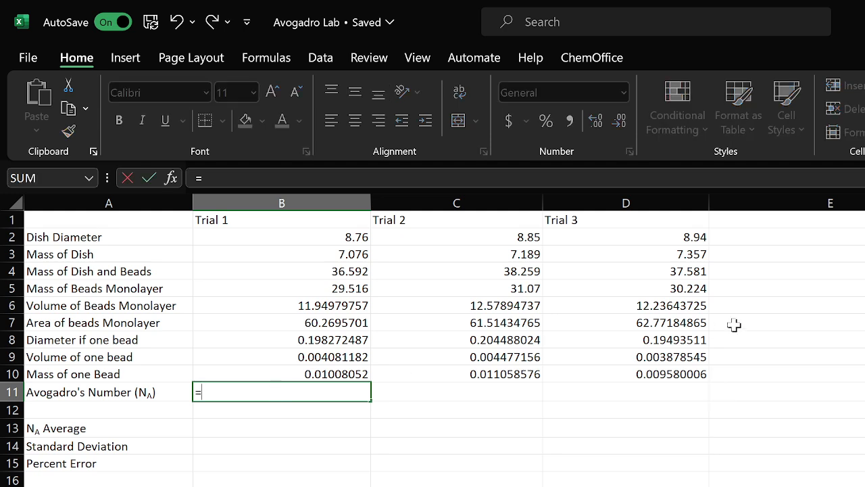
{"action": "type", "text": "F2"}
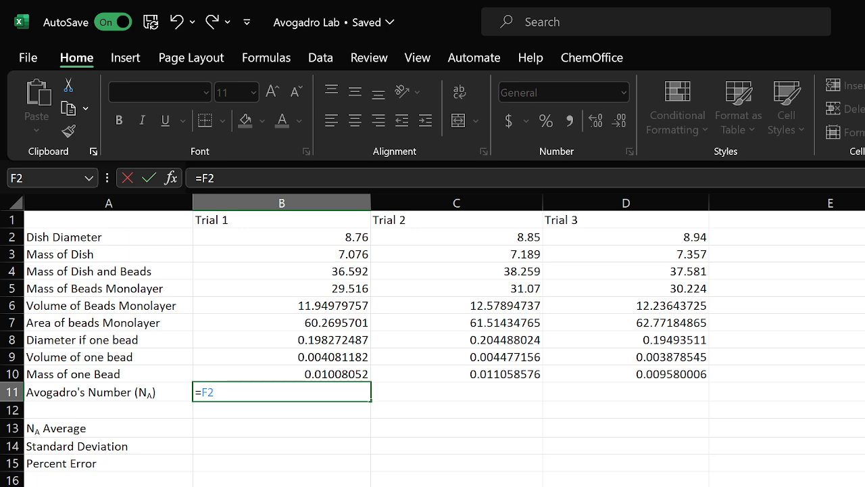
{"action": "type", "text": "/"}
{"action": "left_click", "coordinate": [338, 374]}
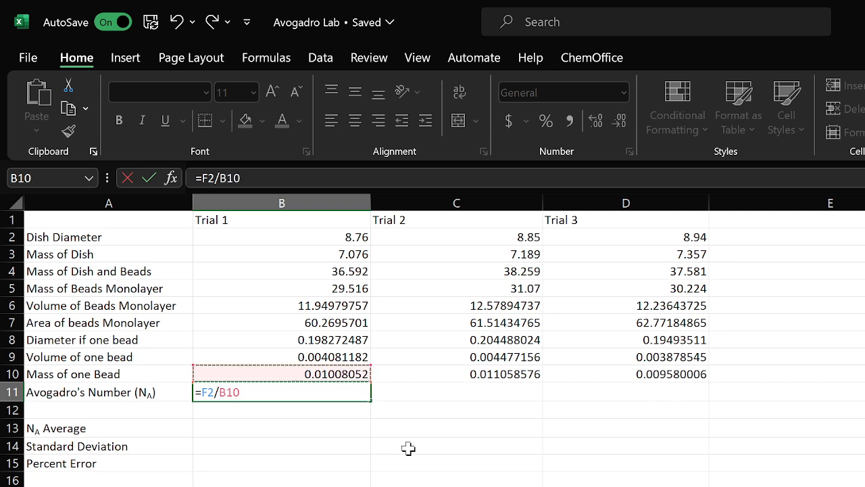
{"action": "key", "text": "Return"}
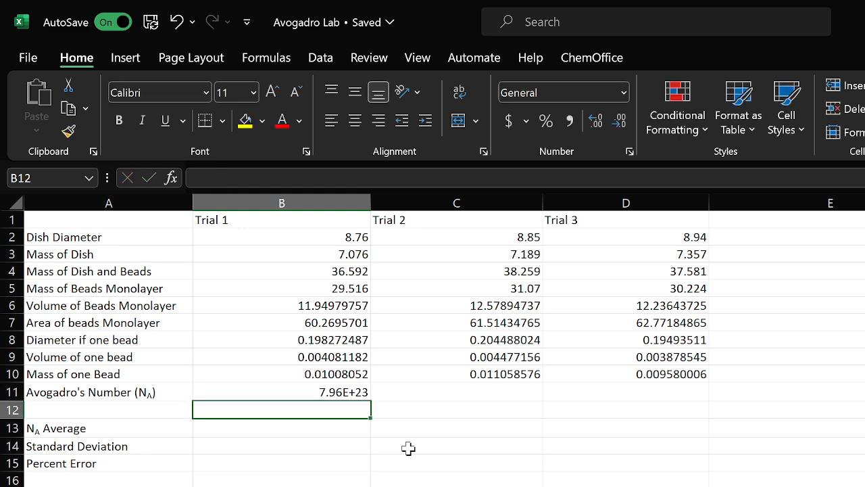
Make F2 absolute so the Avogadro formula reads =$F$2/B10, then fill it across to Trial 3
{"action": "left_click", "coordinate": [362, 392]}
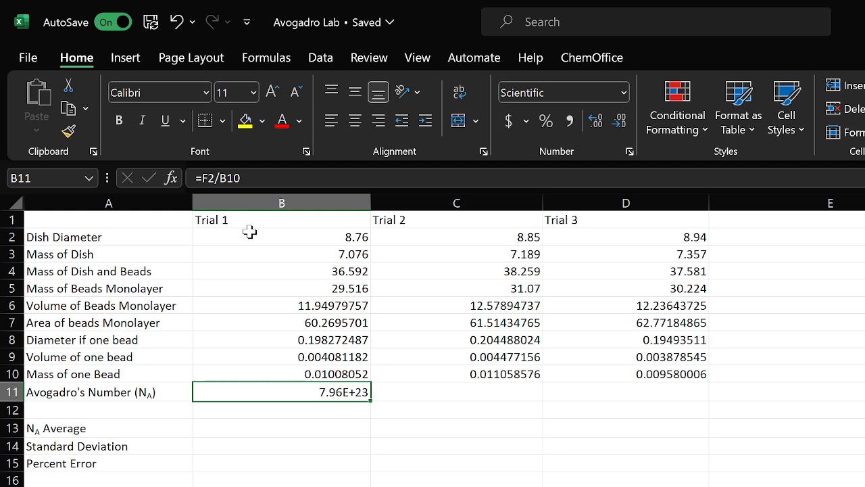
{"action": "left_click", "coordinate": [203, 178]}
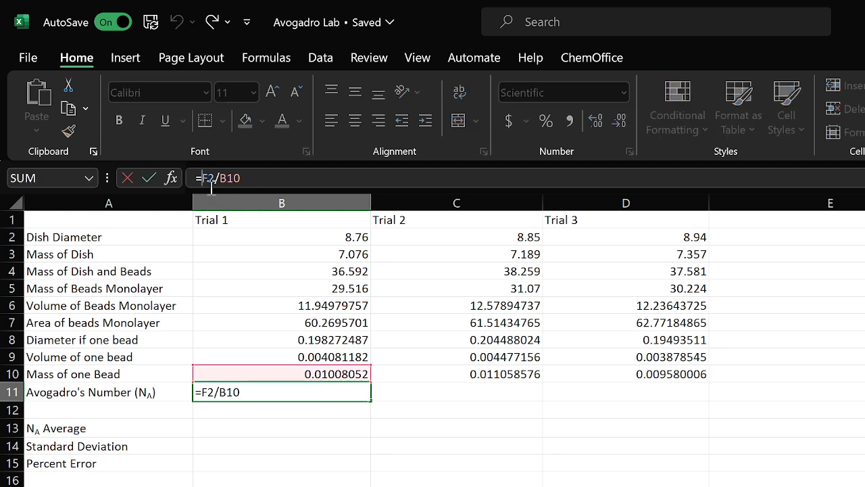
{"action": "type", "text": "$"}
{"action": "key", "text": "BackSpace"}
{"action": "type", "text": "$"}
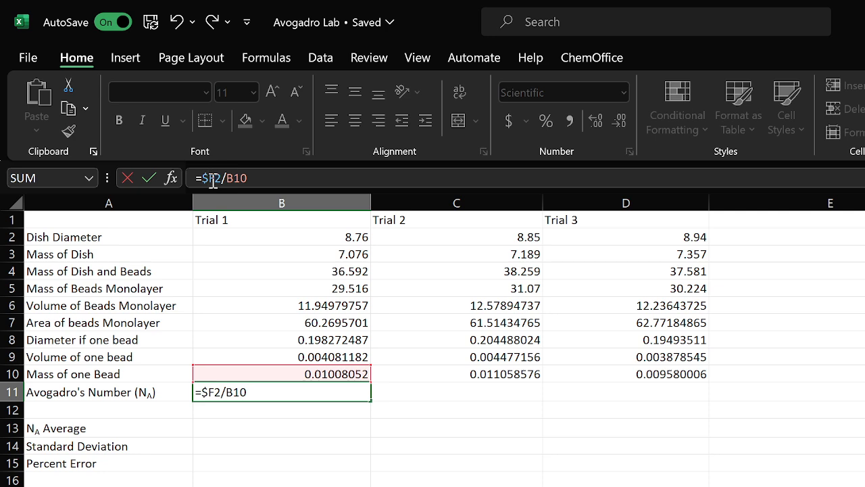
{"action": "type", "text": "$"}
{"action": "key", "text": "Return"}
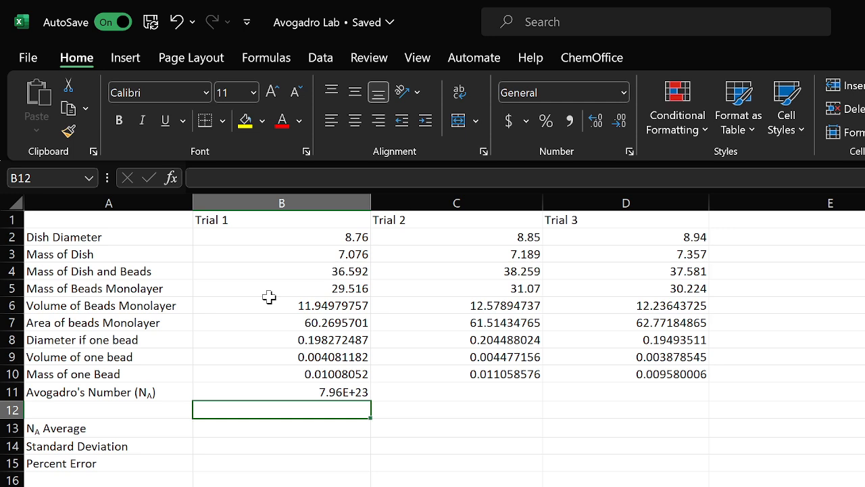
{"action": "left_click", "coordinate": [326, 394]}
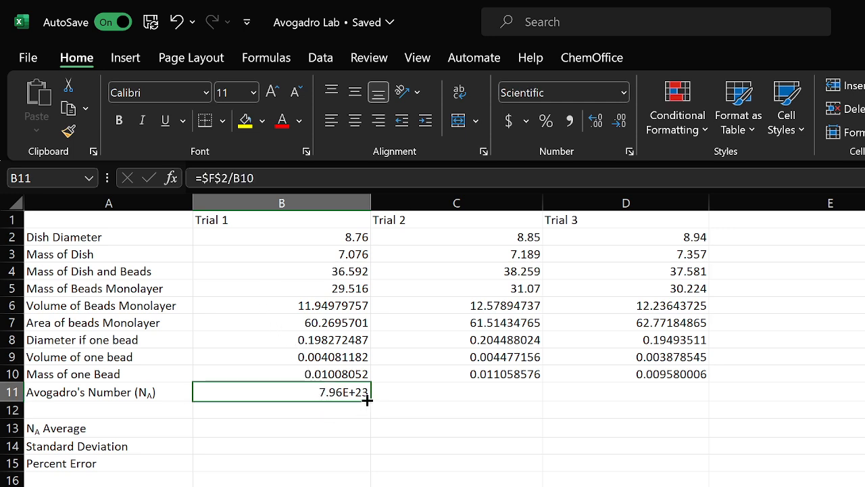
{"action": "left_click_drag", "start_coordinate": [367, 399], "coordinate": [684, 393]}
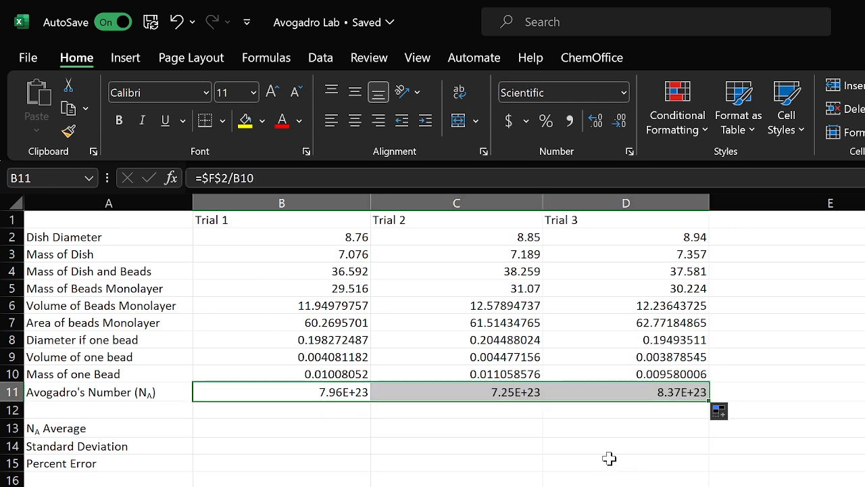
Enter =AVERAGE(B11,C11,D11) as the NA Average of the three Avogadro's Number trials
{"action": "left_click", "coordinate": [235, 428]}
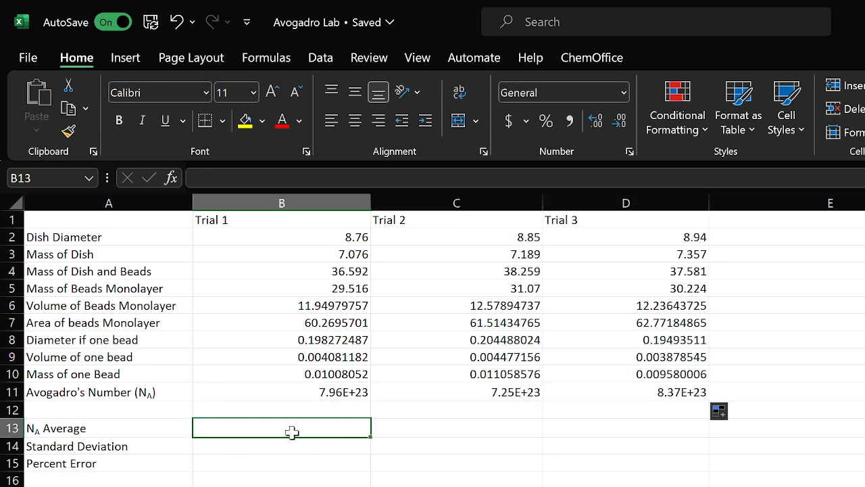
{"action": "type", "text": "="}
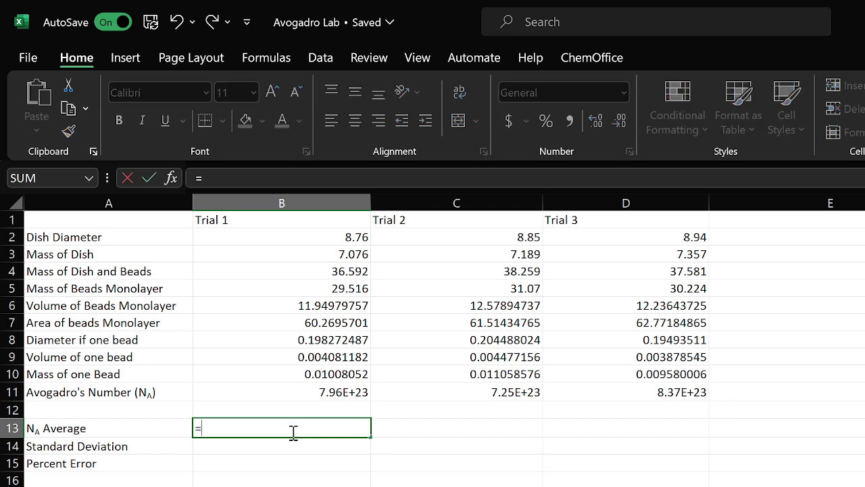
{"action": "type", "text": "ave"}
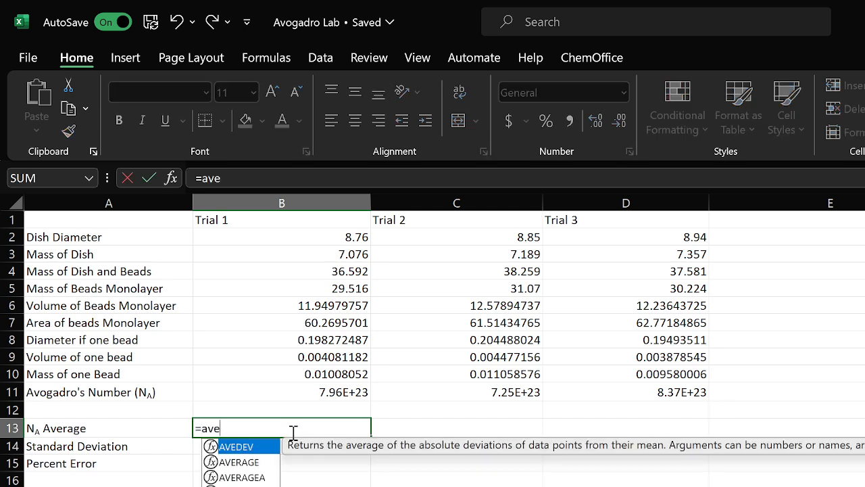
{"action": "double_click", "coordinate": [251, 465]}
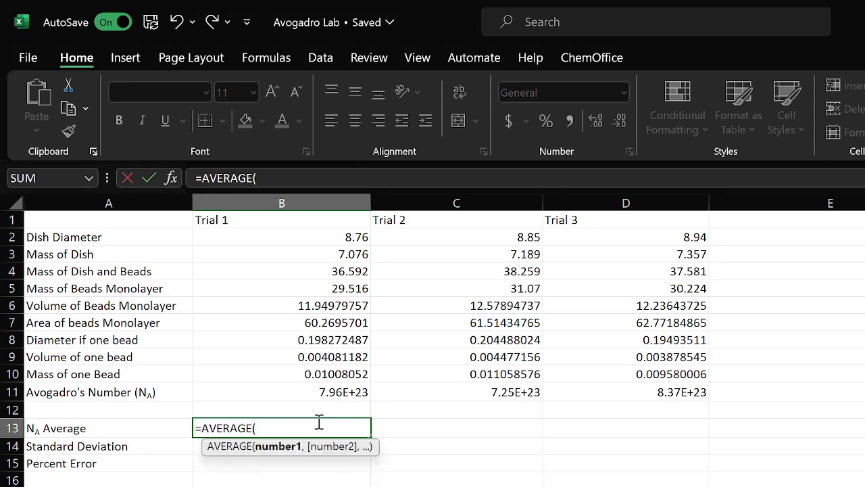
{"action": "left_click", "coordinate": [351, 395]}
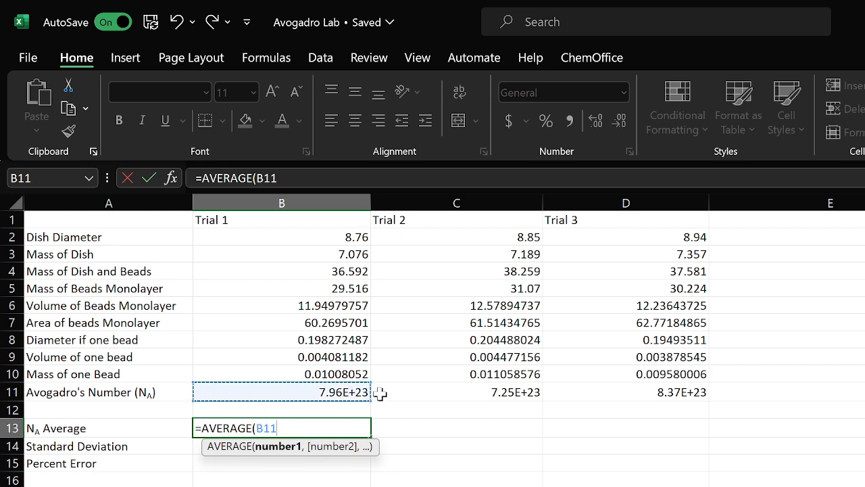
{"action": "type", "text": ","}
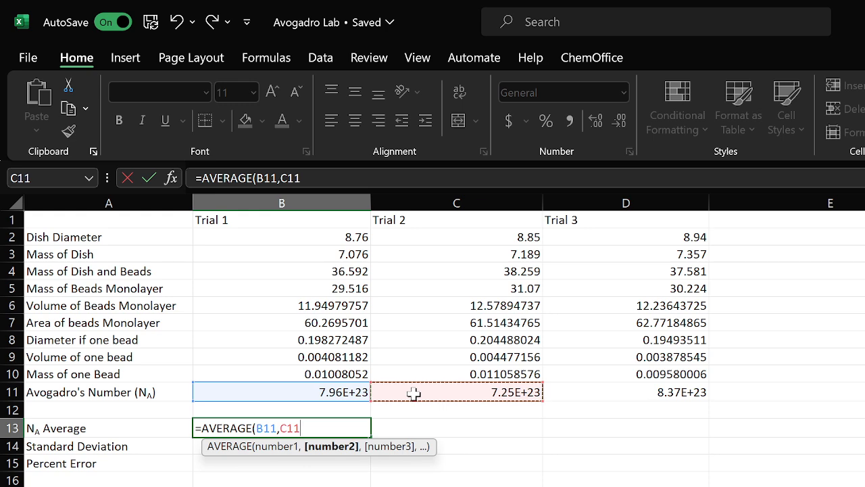
{"action": "type", "text": ","}
{"action": "left_click", "coordinate": [576, 396]}
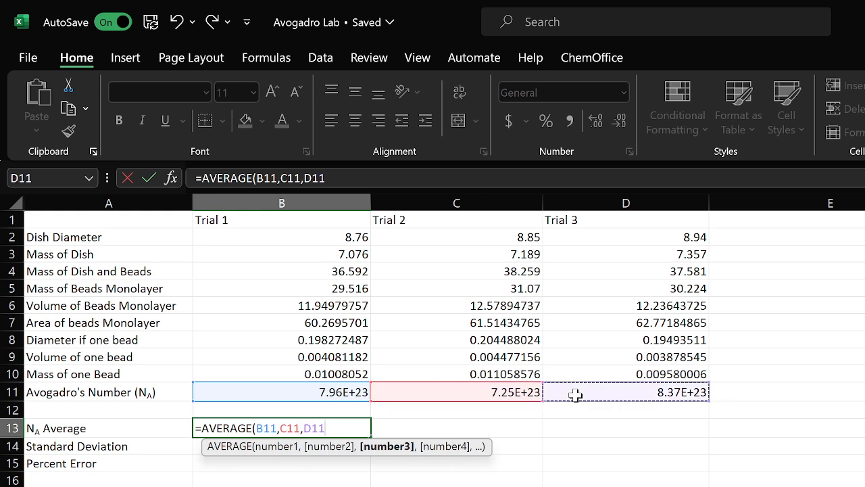
{"action": "type", "text": ")"}
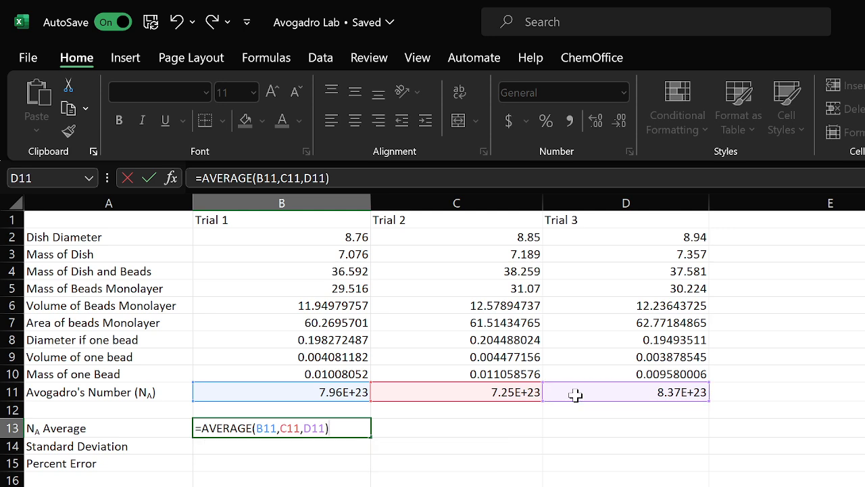
{"action": "key", "text": "Return"}
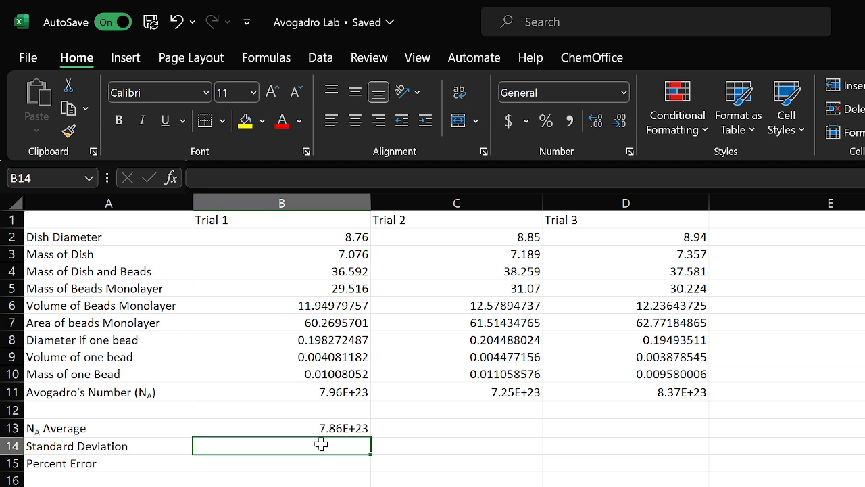
Enter =STDEV.P(B11,C11,D11) as the Standard Deviation of the three Avogadro's Number trials
{"action": "type", "text": "=st"}
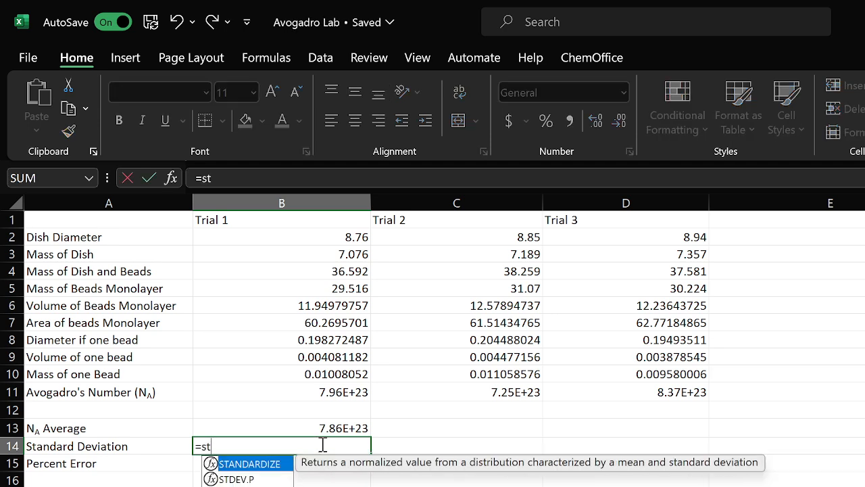
{"action": "left_click", "coordinate": [256, 480]}
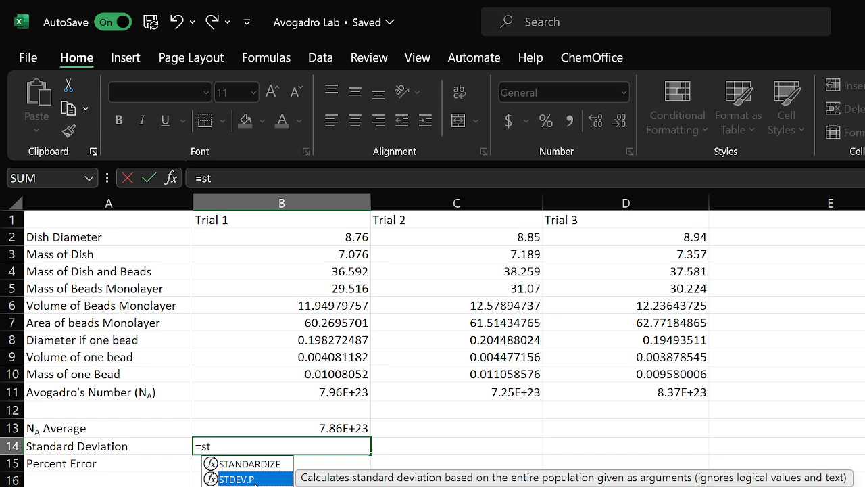
{"action": "key", "text": "Down"}
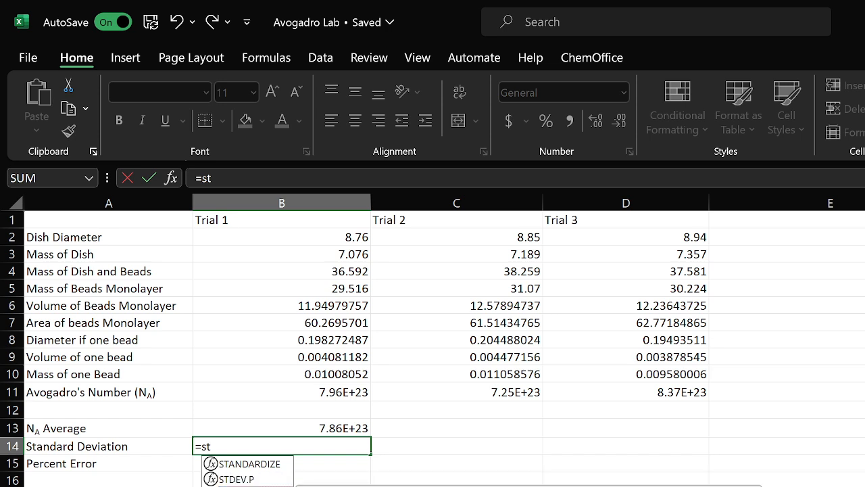
{"action": "left_click", "coordinate": [256, 481]}
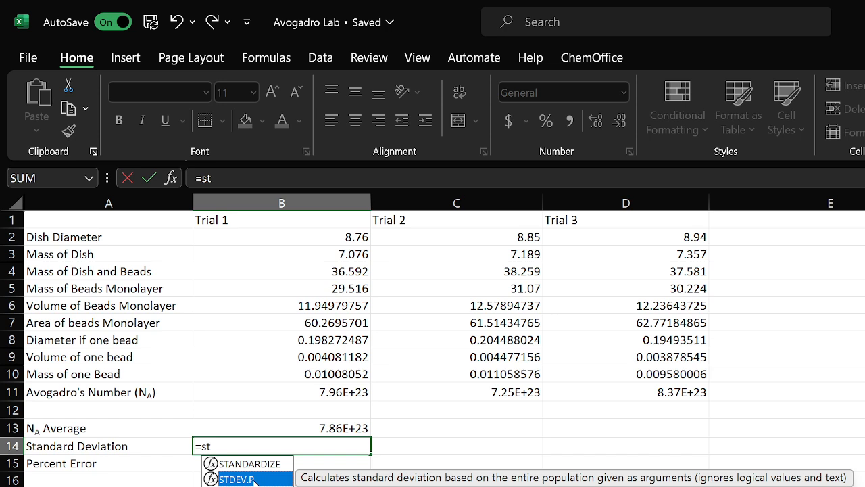
{"action": "double_click", "coordinate": [251, 480]}
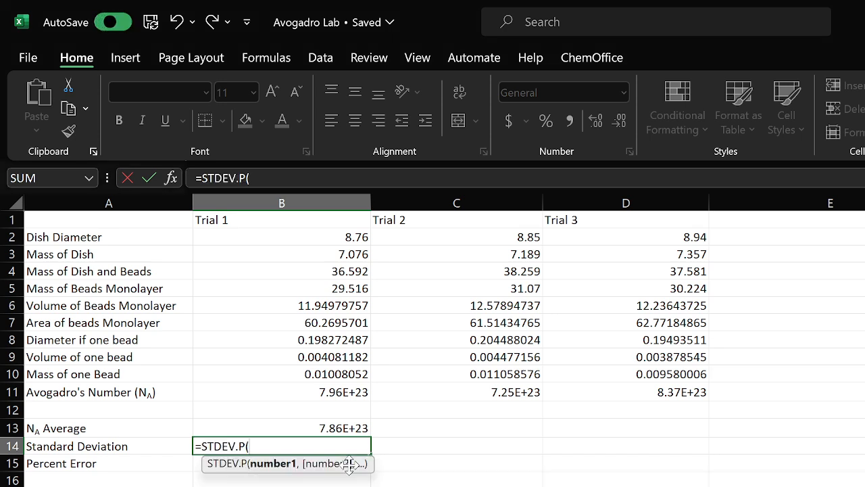
{"action": "left_click", "coordinate": [341, 392]}
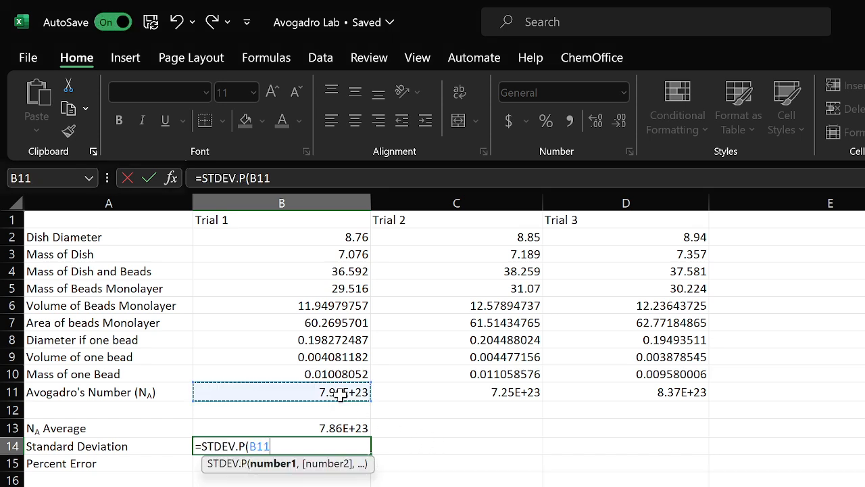
{"action": "type", "text": ","}
{"action": "left_click", "coordinate": [455, 390]}
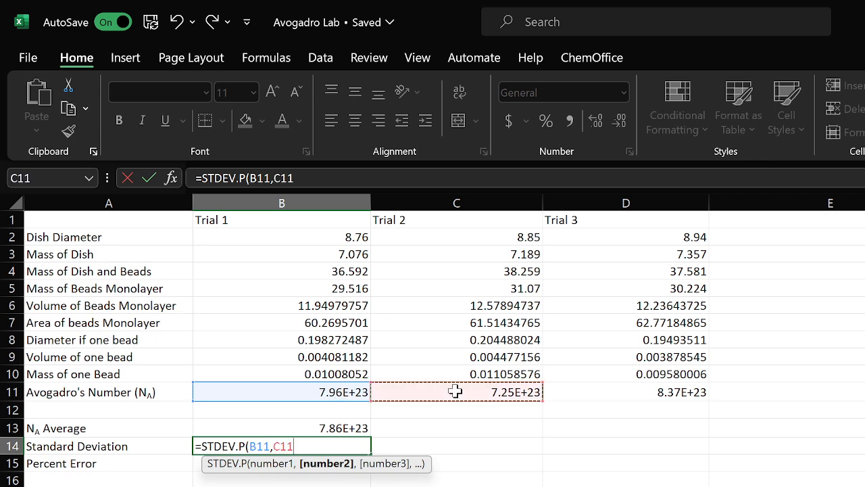
{"action": "type", "text": ","}
{"action": "left_click", "coordinate": [597, 392]}
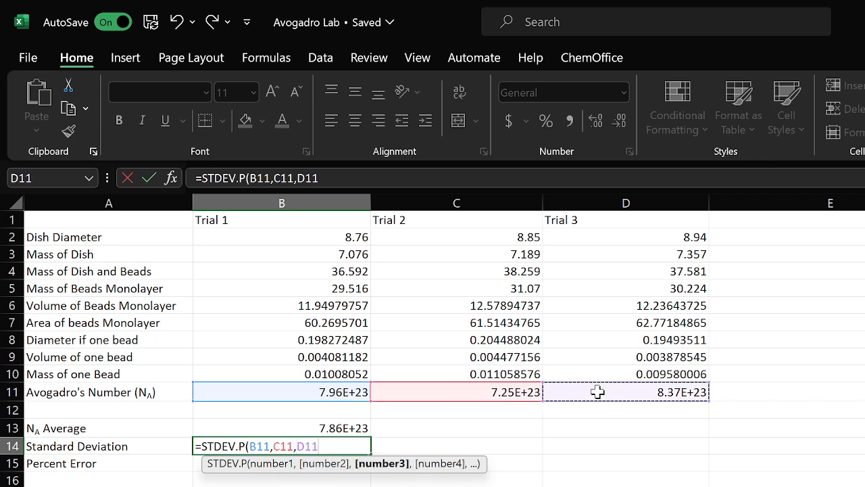
{"action": "type", "text": ")"}
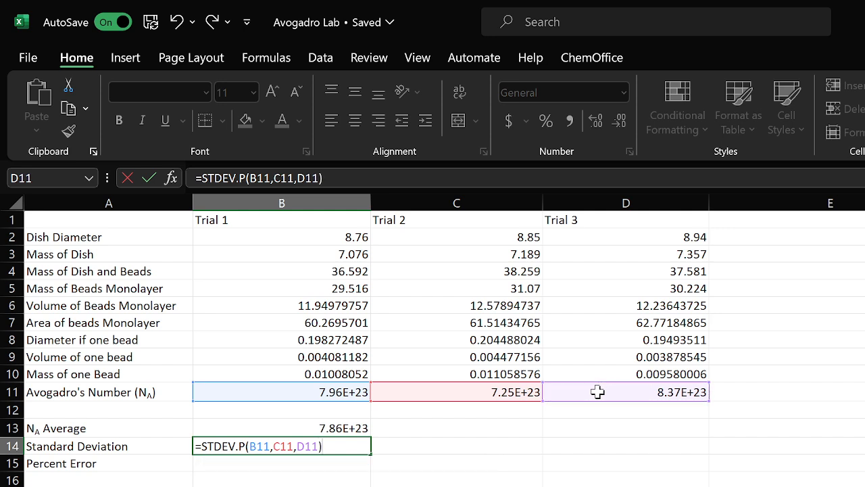
{"action": "key", "text": "Return"}
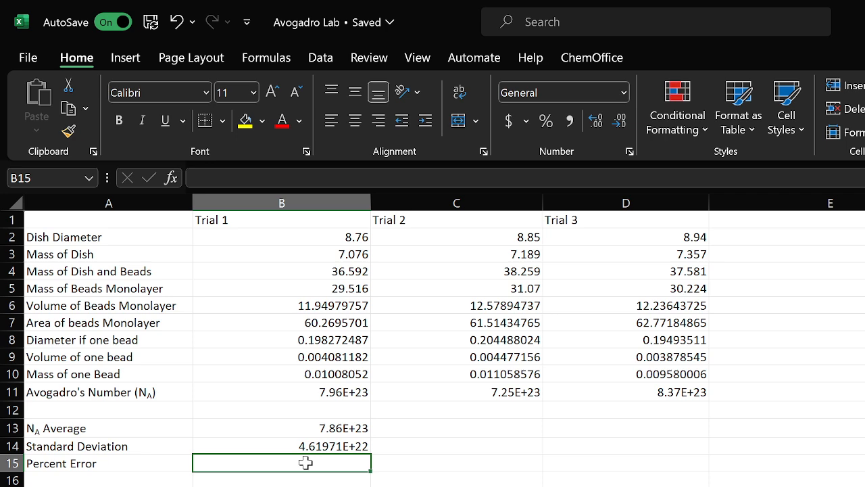
Enter =(B13-6.022E23)/6.022E23*100 as the Percent Error of the average Avogadro's Number
{"action": "type", "text": "=("}
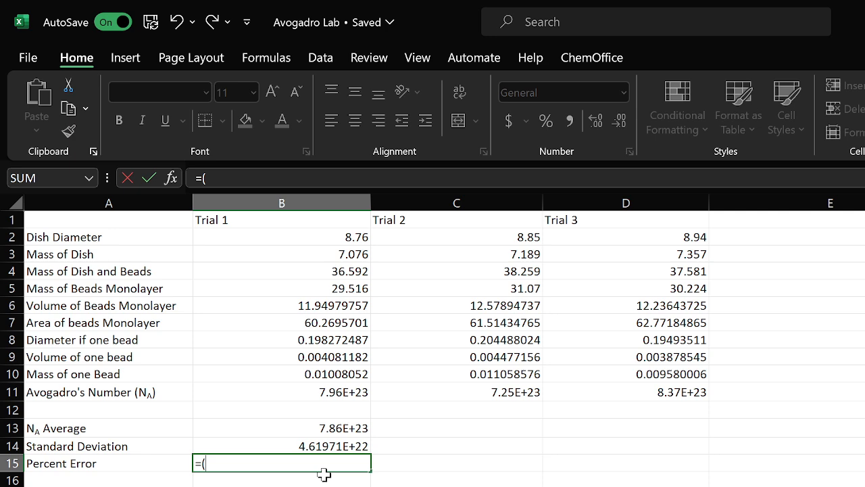
{"action": "left_click", "coordinate": [307, 428]}
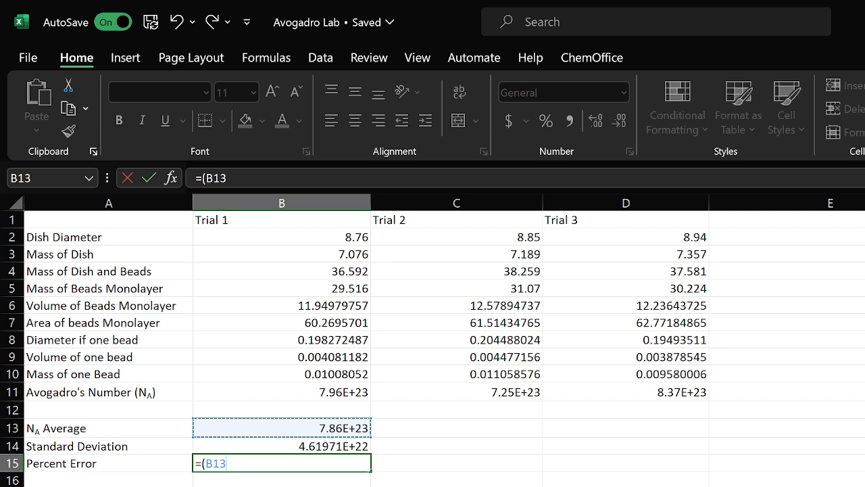
{"action": "type", "text": "-"}
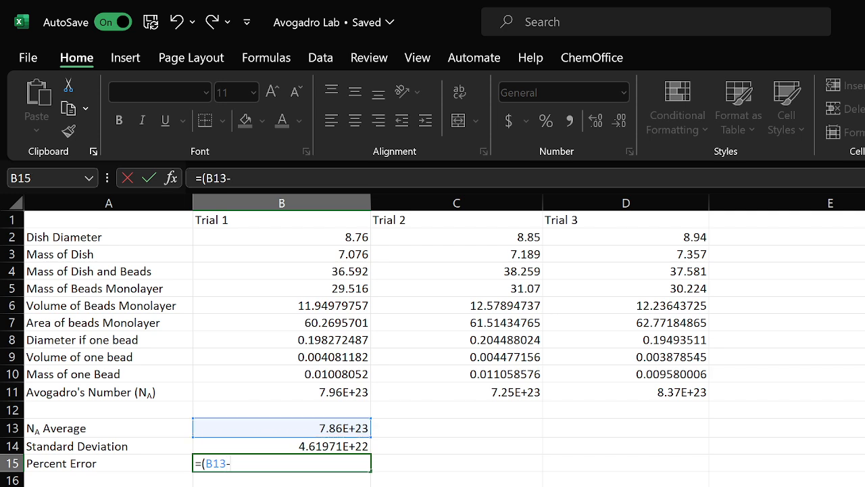
{"action": "type", "text": "6.022E23"}
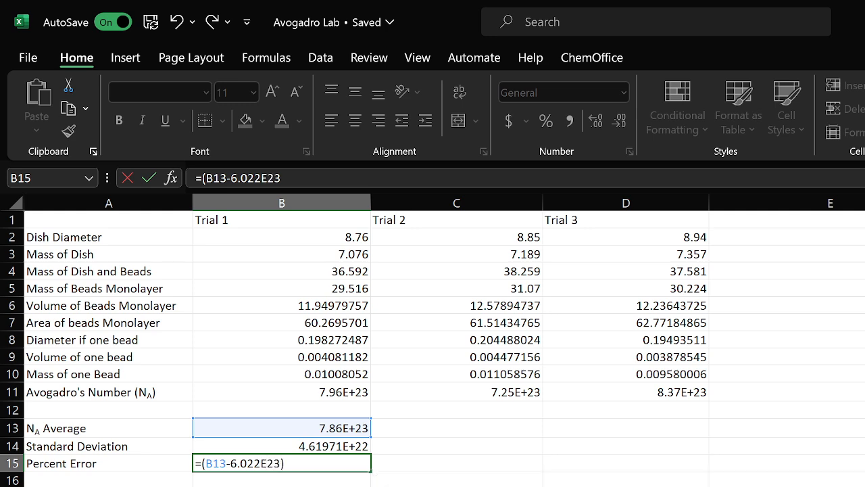
{"action": "type", "text": ")/6.022E23"}
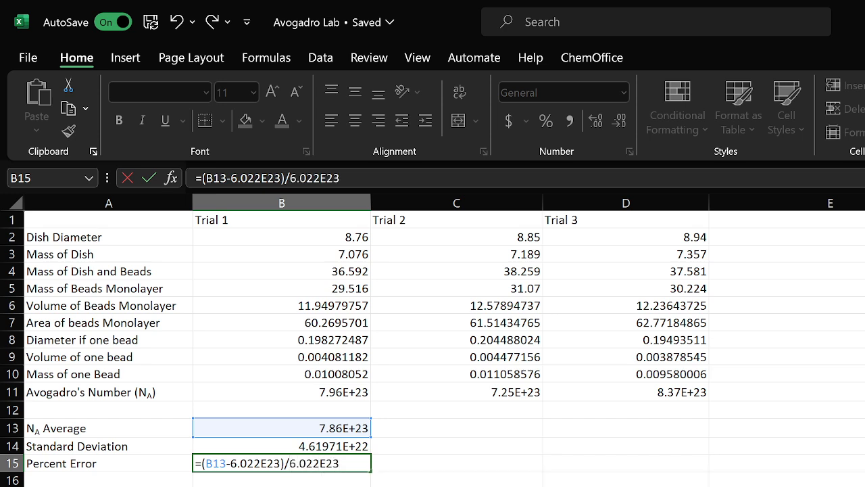
{"action": "type", "text": "*100"}
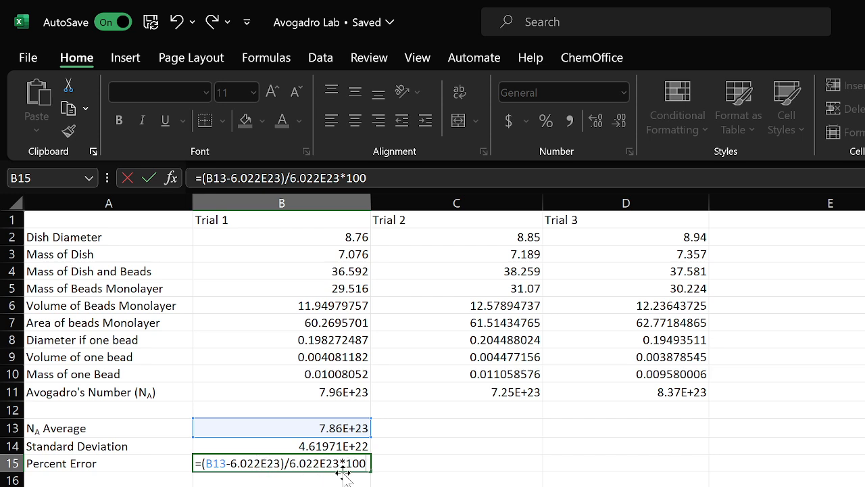
{"action": "key", "text": "Return"}
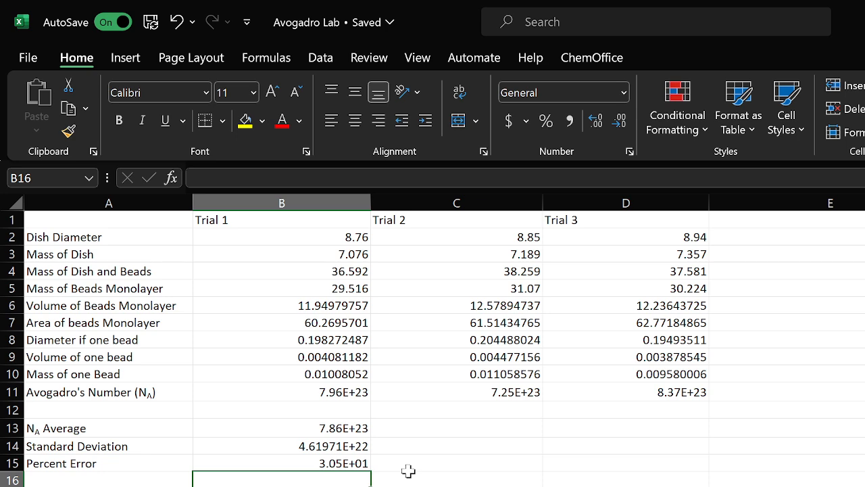
{"action": "scroll", "coordinate": [409, 471], "scroll_direction": "down", "scroll_amount": 1}
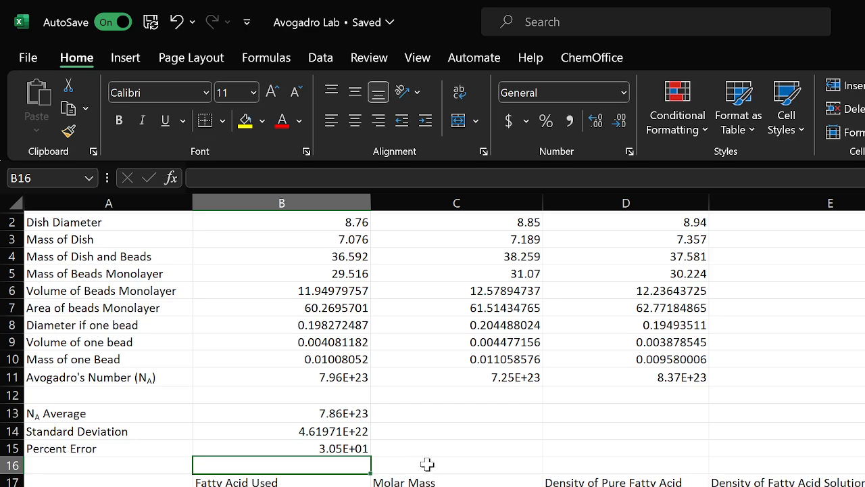
{"action": "scroll", "coordinate": [428, 463], "scroll_direction": "down", "scroll_amount": 5}
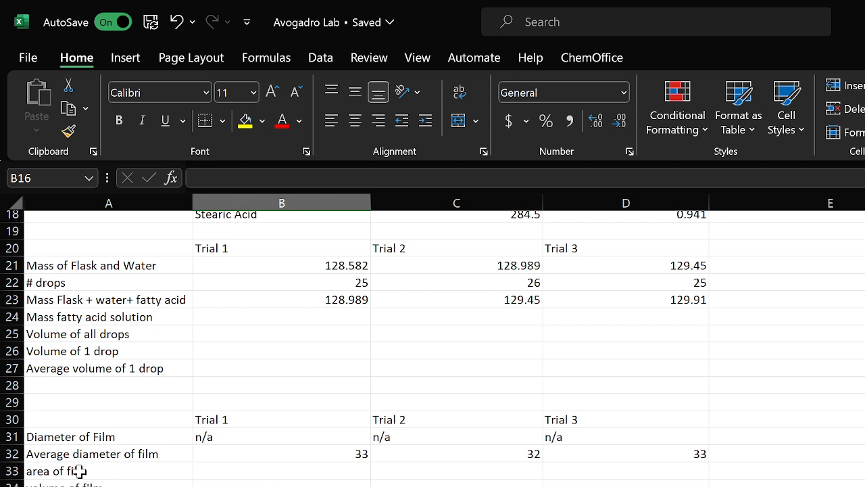
{"action": "left_click", "coordinate": [258, 484]}
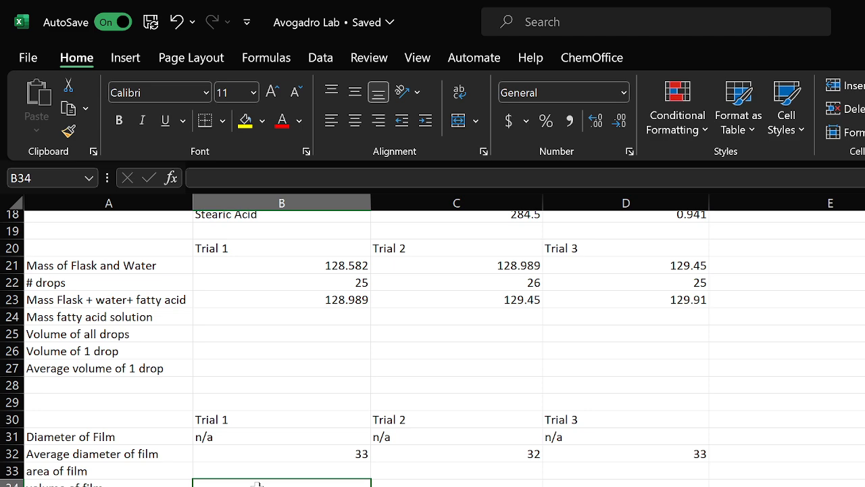
{"action": "type", "text": "="}
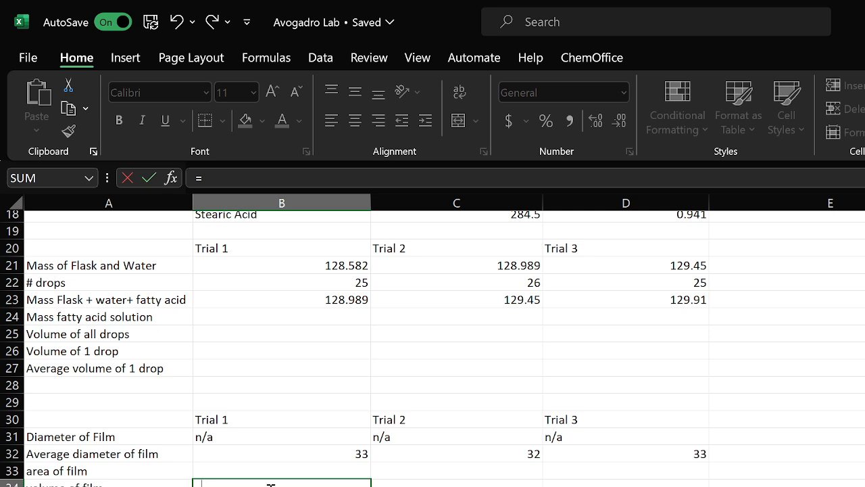
{"action": "key", "text": "Escape"}
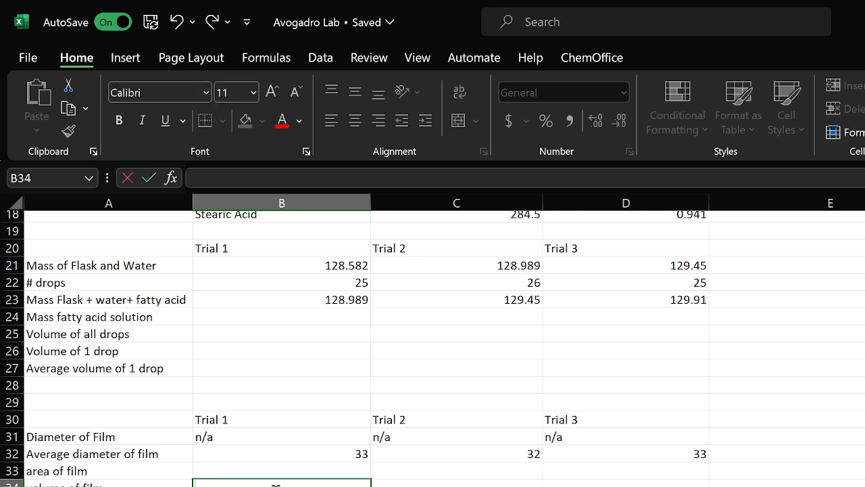
Enter =B23-B21 as the Trial 1 Mass fatty acid solution
{"action": "scroll", "coordinate": [288, 355], "scroll_direction": "up", "scroll_amount": 1}
{"action": "left_click", "coordinate": [281, 371]}
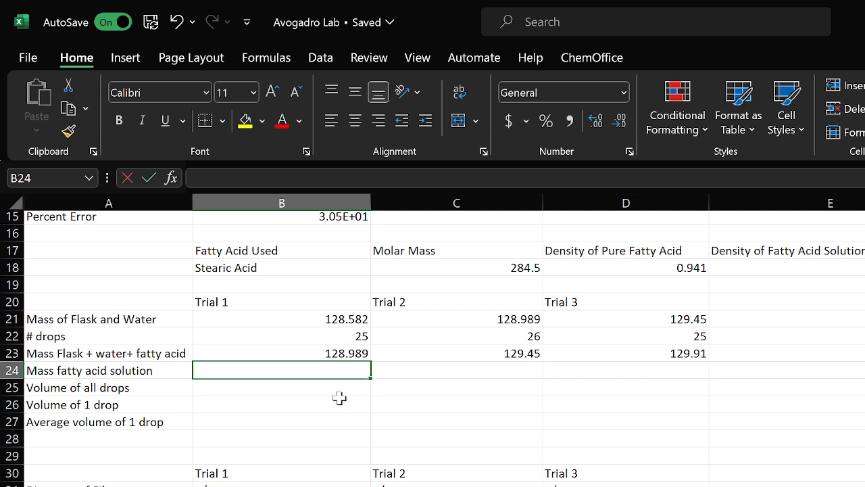
{"action": "type", "text": "="}
{"action": "left_click", "coordinate": [364, 357]}
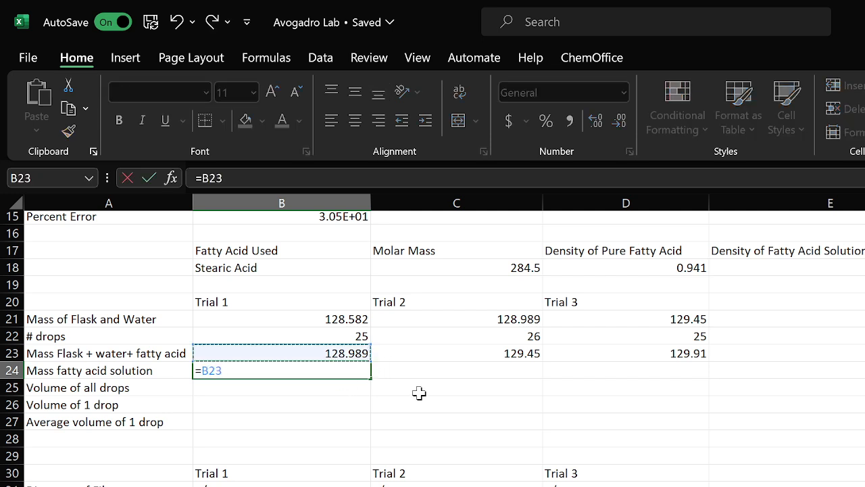
{"action": "type", "text": "-"}
{"action": "left_click", "coordinate": [344, 321]}
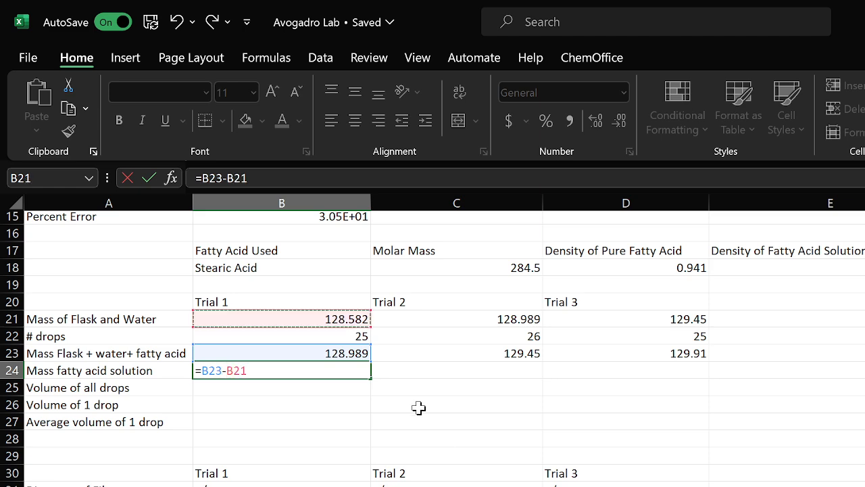
{"action": "key", "text": "Return"}
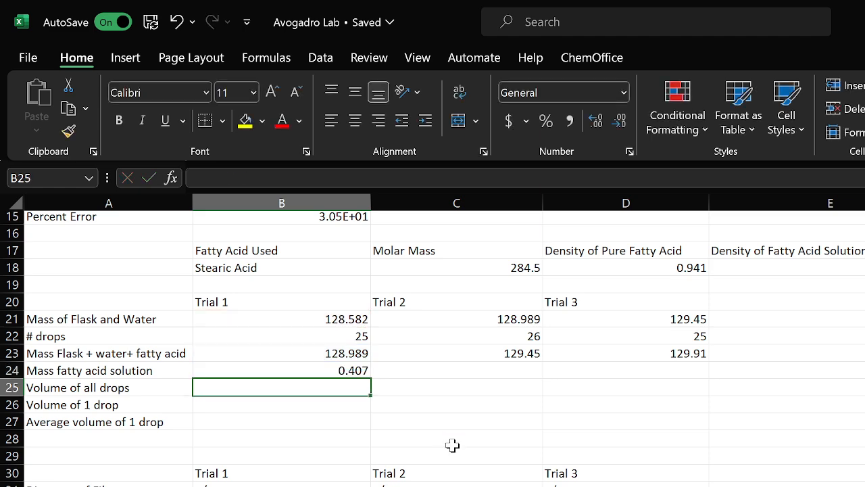
Fill the Mass fatty acid solution formula across to Trial 2 and Trial 3
{"action": "left_click", "coordinate": [341, 369]}
{"action": "left_click_drag", "start_coordinate": [369, 380], "coordinate": [697, 387]}
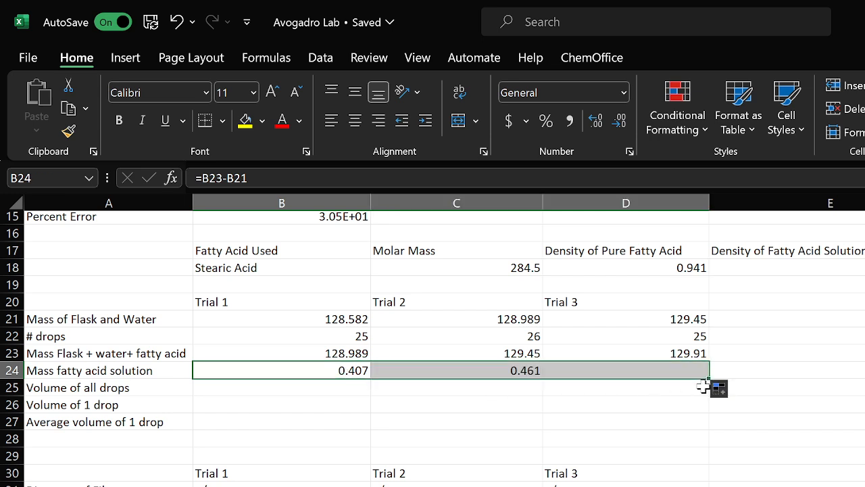
Enter =B24/E18 as the Trial 1 Volume of all drops
{"action": "left_click", "coordinate": [271, 391]}
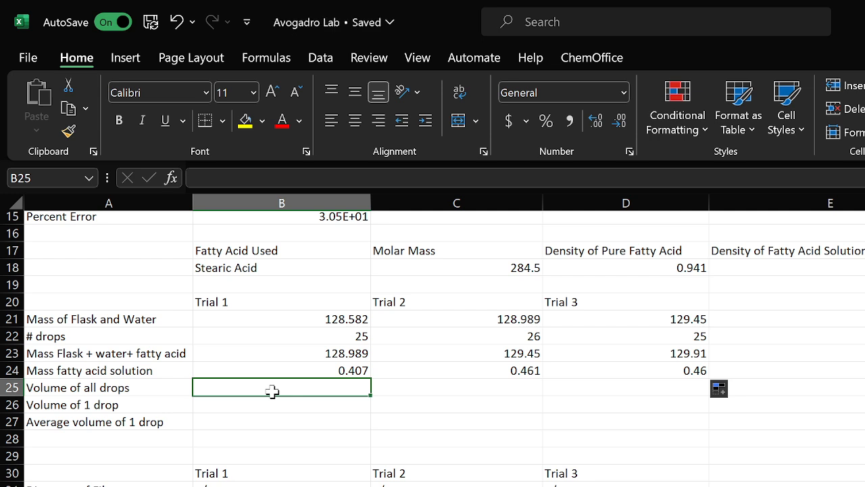
{"action": "type", "text": "="}
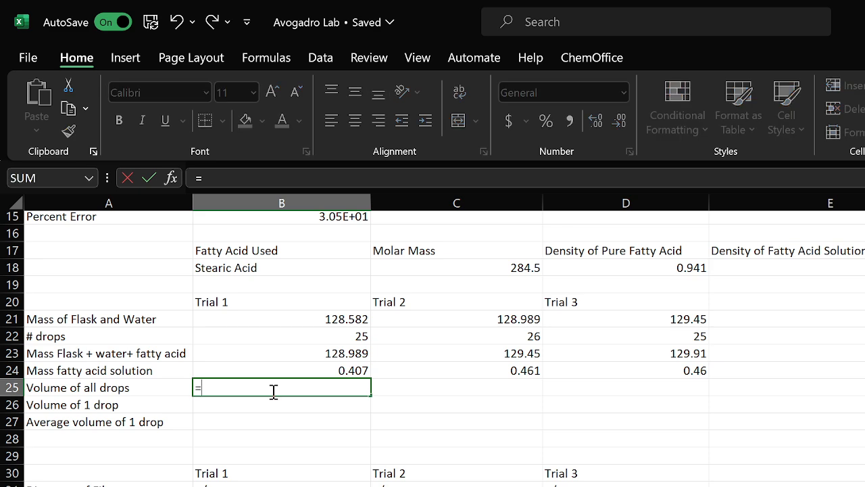
{"action": "left_click", "coordinate": [359, 371]}
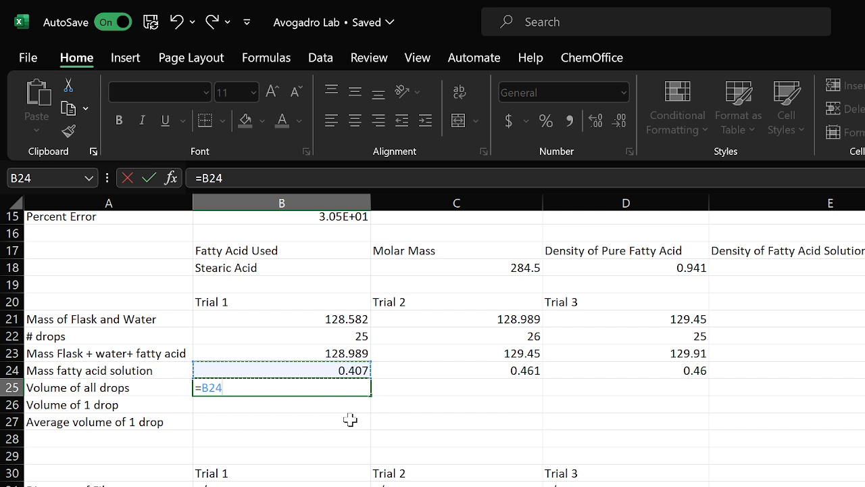
{"action": "type", "text": "/"}
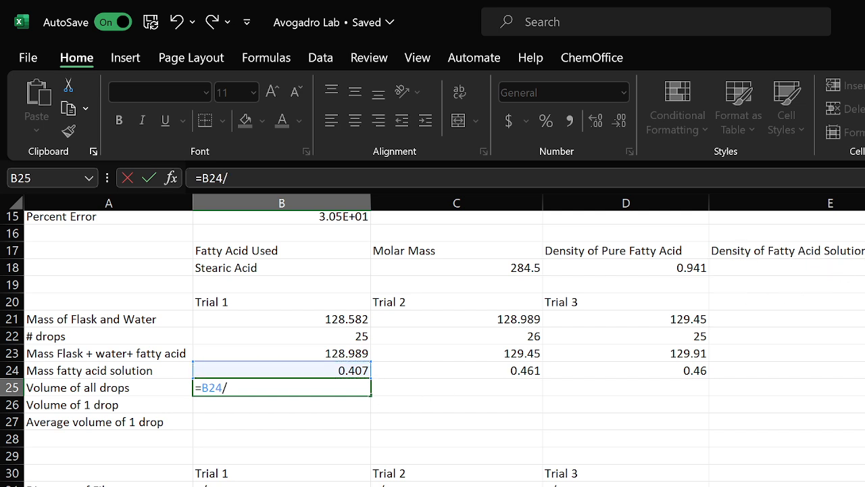
{"action": "left_click", "coordinate": [787, 268]}
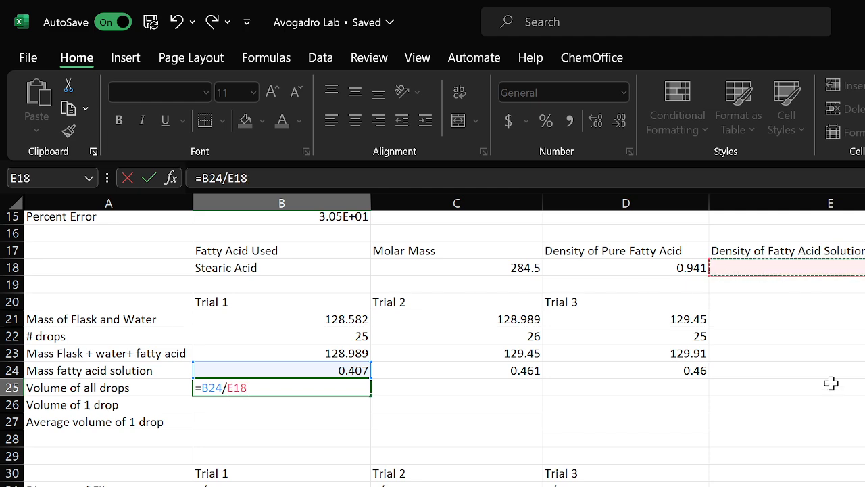
{"action": "key", "text": "Return"}
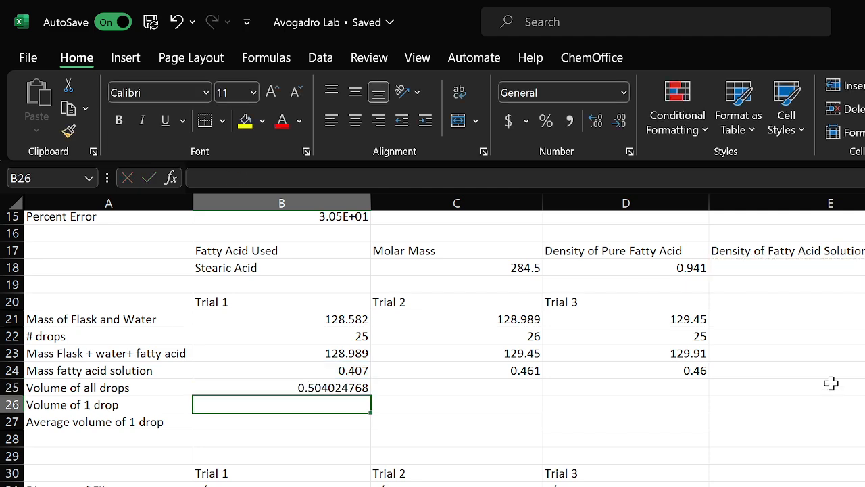
Make the density reference absolute as =B24/$E$18 and fill Volume of all drops across to Trial 3
{"action": "left_click", "coordinate": [324, 386]}
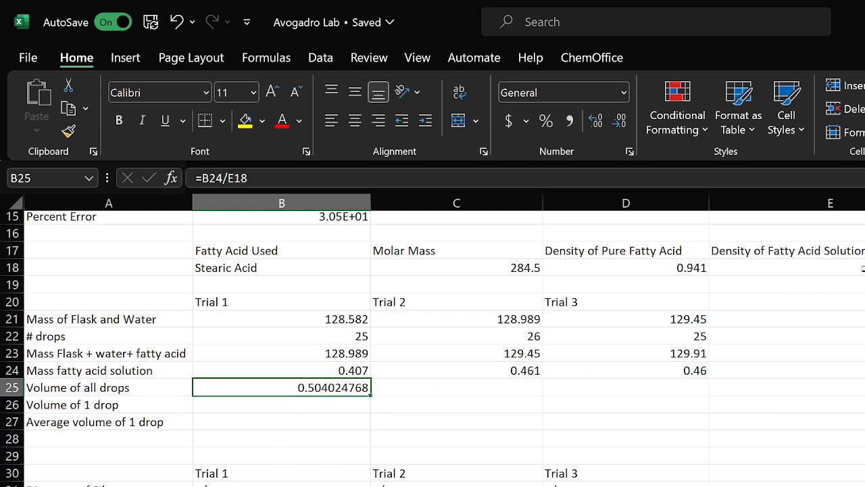
{"action": "left_click", "coordinate": [231, 180]}
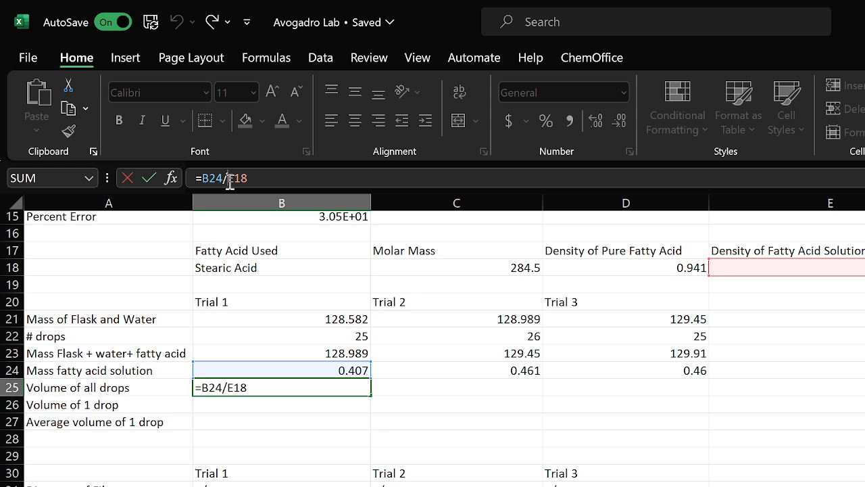
{"action": "type", "text": "$"}
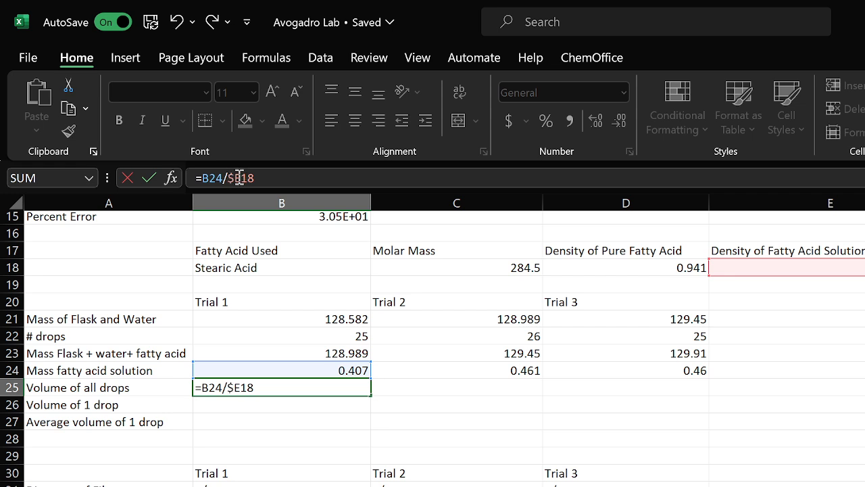
{"action": "type", "text": "$"}
{"action": "key", "text": "Return"}
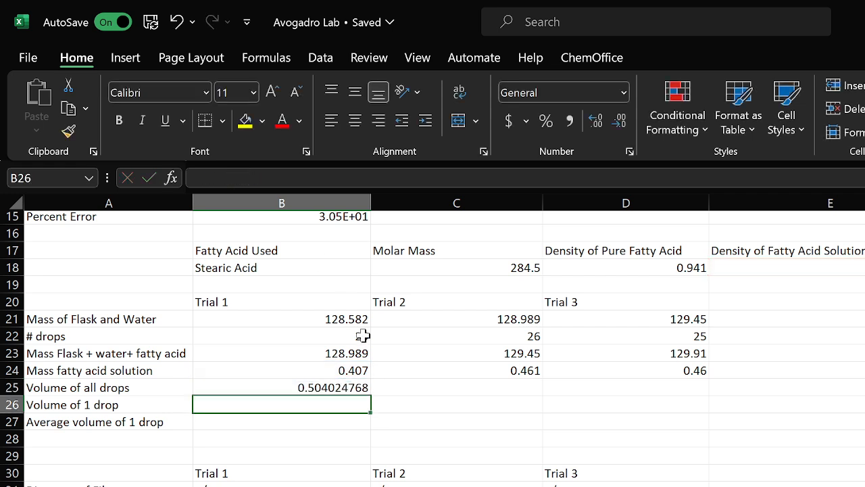
{"action": "left_click", "coordinate": [334, 384]}
{"action": "left_click_drag", "start_coordinate": [371, 395], "coordinate": [678, 398]}
Enter =B25/B22 as the Trial 1 Volume of 1 drop and fill it across to Trial 3
{"action": "left_click", "coordinate": [298, 405]}
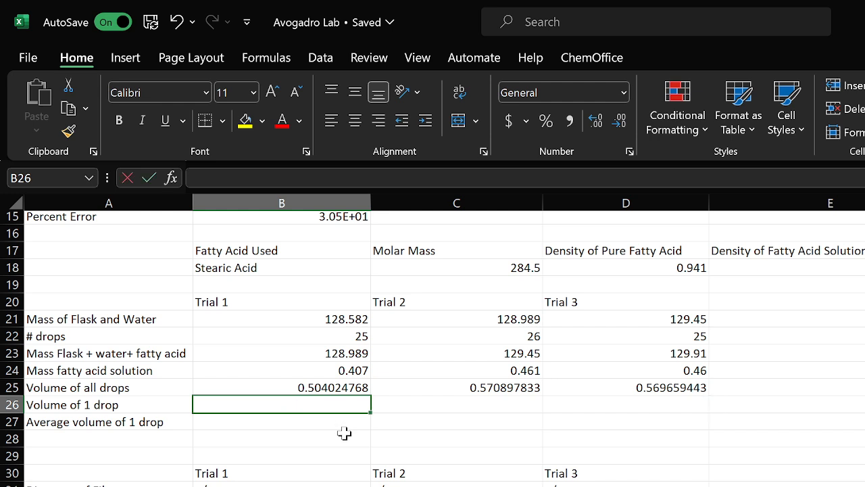
{"action": "type", "text": "="}
{"action": "left_click", "coordinate": [315, 388]}
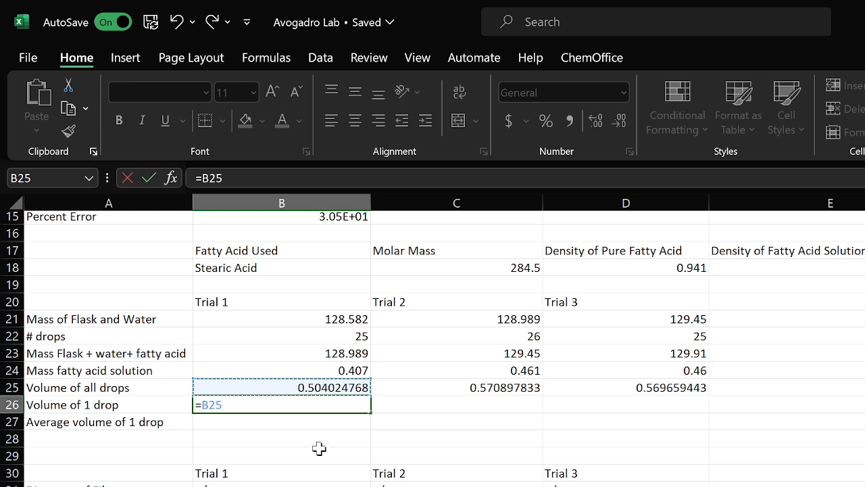
{"action": "type", "text": "/"}
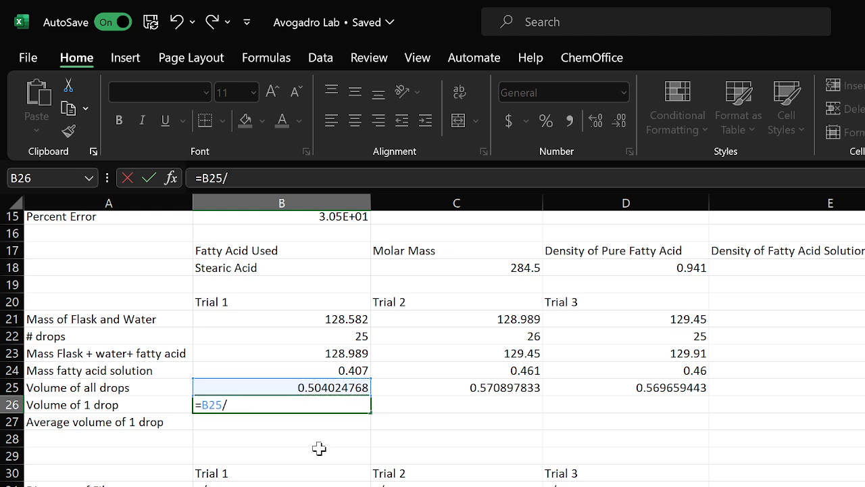
{"action": "left_click", "coordinate": [361, 337]}
{"action": "key", "text": "Return"}
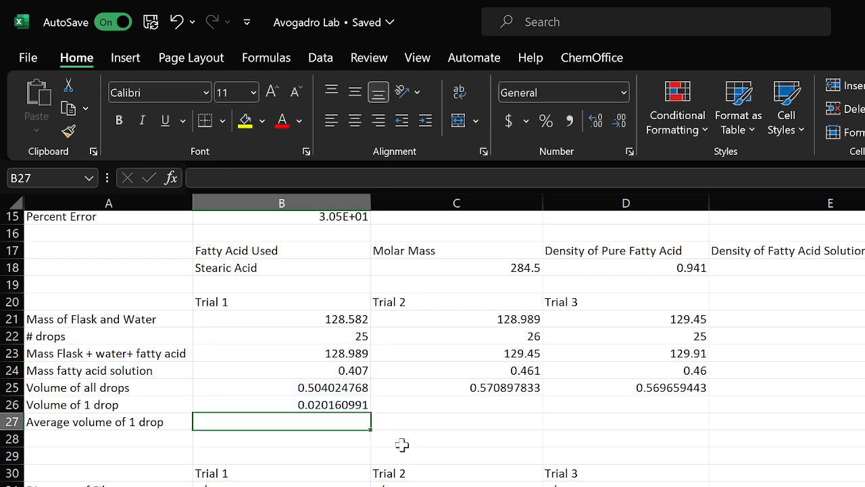
{"action": "left_click", "coordinate": [365, 406]}
{"action": "left_click_drag", "start_coordinate": [371, 411], "coordinate": [672, 413]}
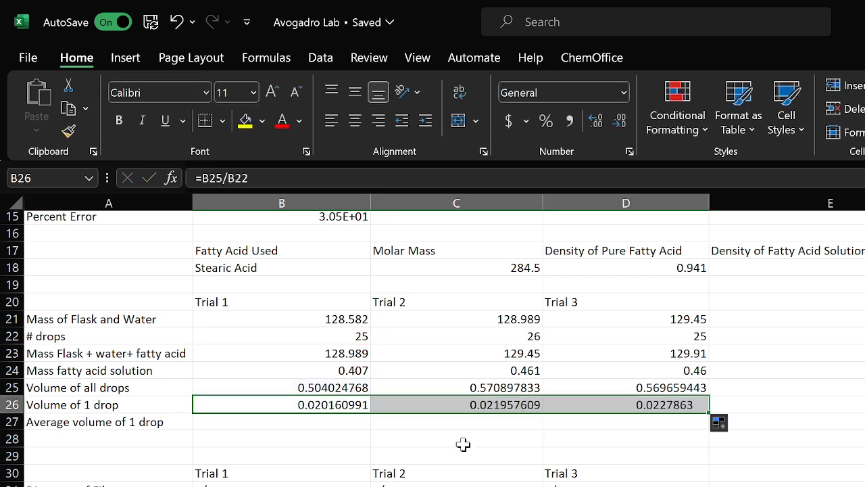
Enter =AVERAGE(B26,C26,D26) as the Average volume of 1 drop
{"action": "left_click", "coordinate": [251, 422]}
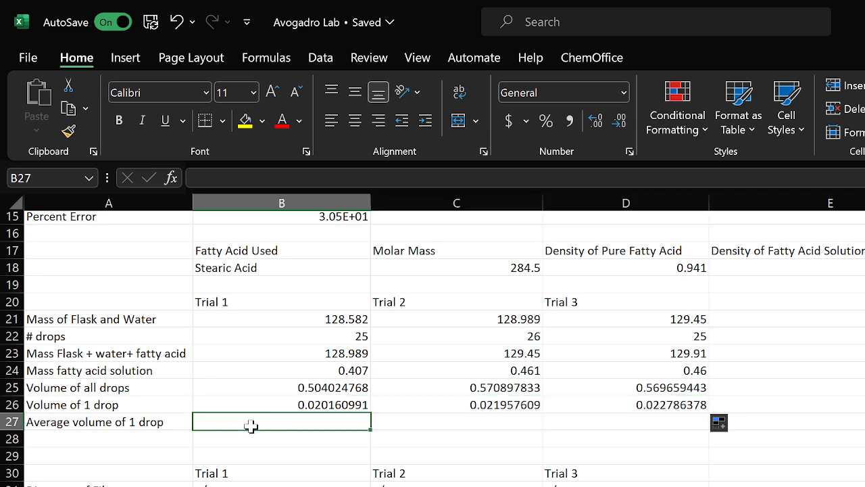
{"action": "type", "text": "=ave"}
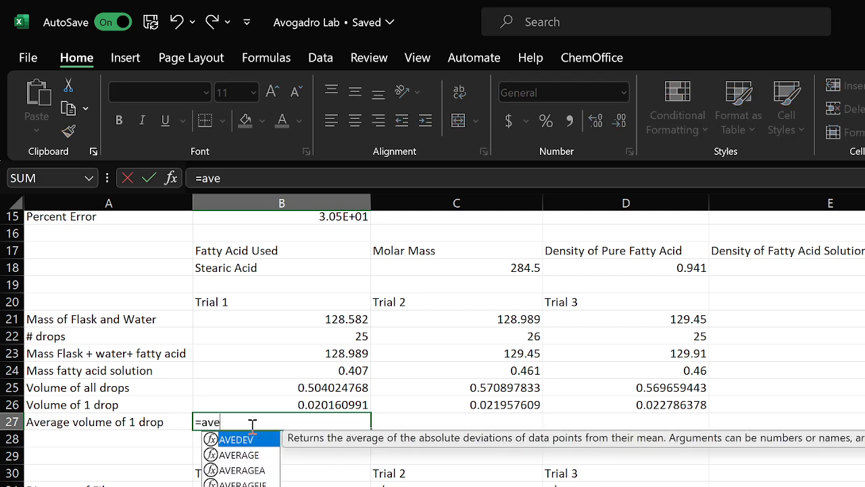
{"action": "double_click", "coordinate": [247, 451]}
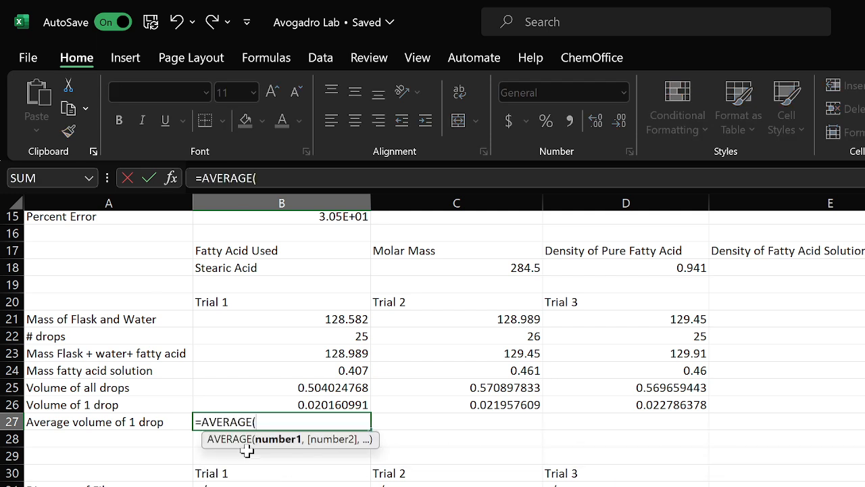
{"action": "left_click", "coordinate": [319, 404]}
{"action": "type", "text": ","}
{"action": "left_click", "coordinate": [432, 409]}
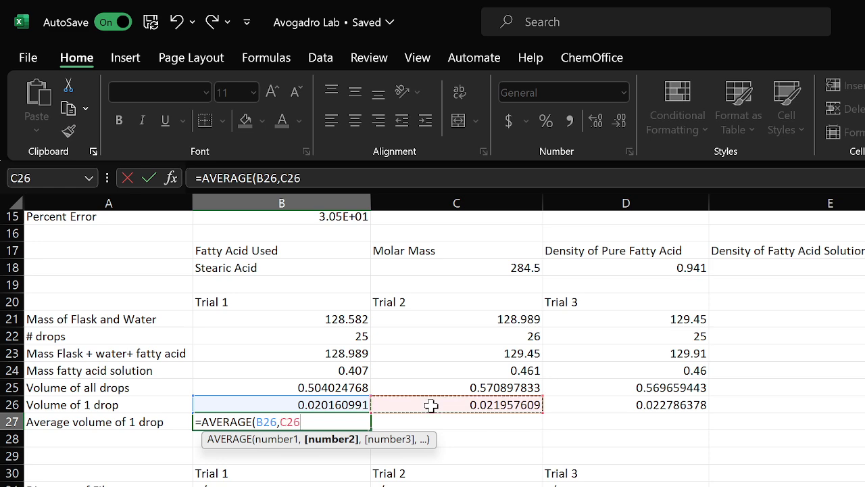
{"action": "type", "text": ","}
{"action": "left_click", "coordinate": [548, 405]}
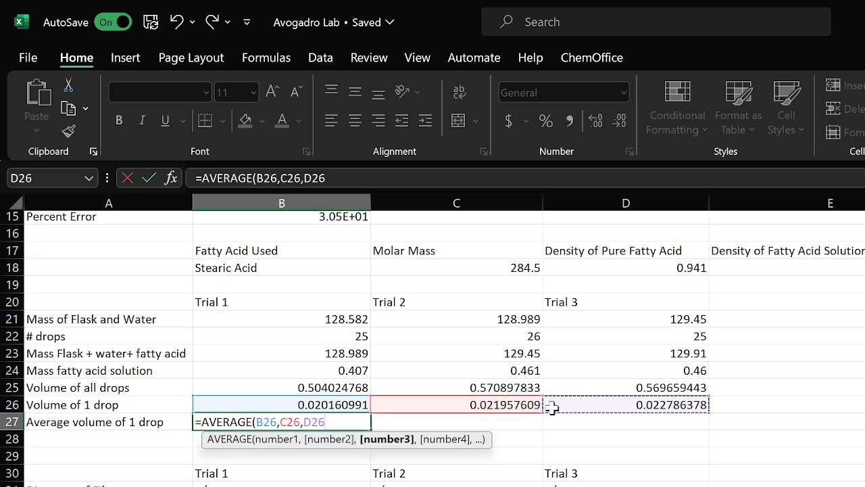
{"action": "type", "text": ")"}
{"action": "key", "text": "Return"}
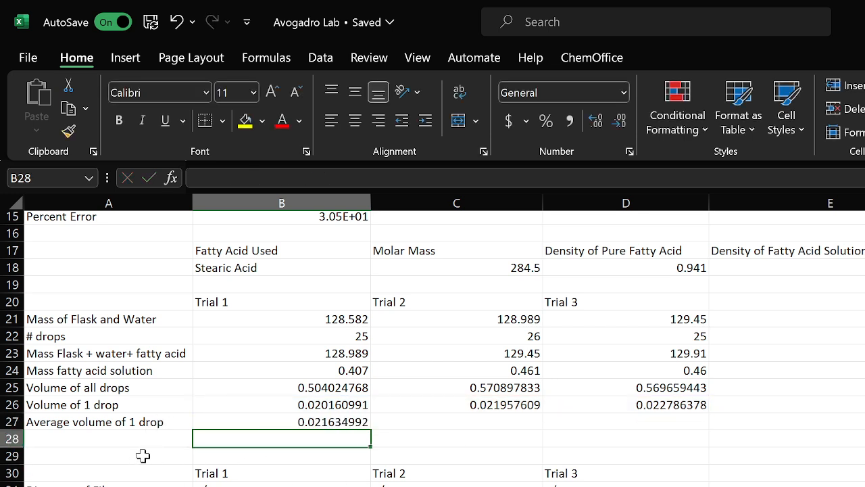
Enter =PI()*(B32/2)^2 as the Trial 1 area of film and fill it across to Trial 3
{"action": "scroll", "coordinate": [142, 456], "scroll_direction": "down", "scroll_amount": 3}
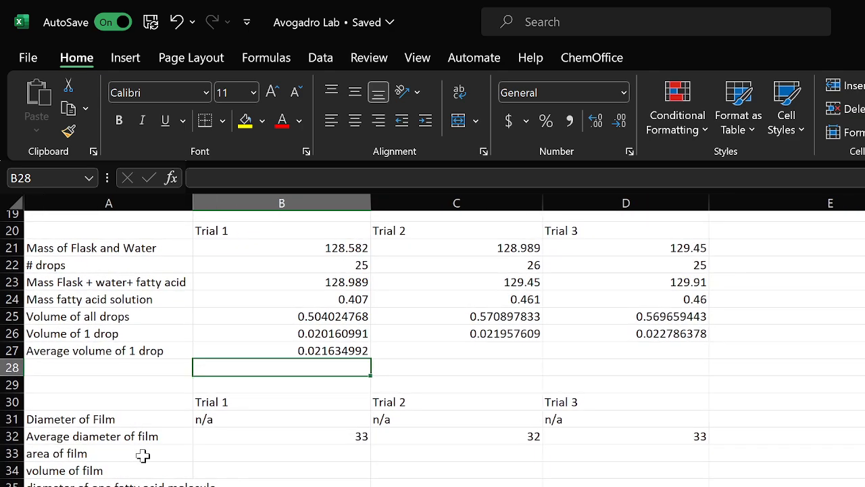
{"action": "scroll", "coordinate": [307, 462], "scroll_direction": "down", "scroll_amount": 1}
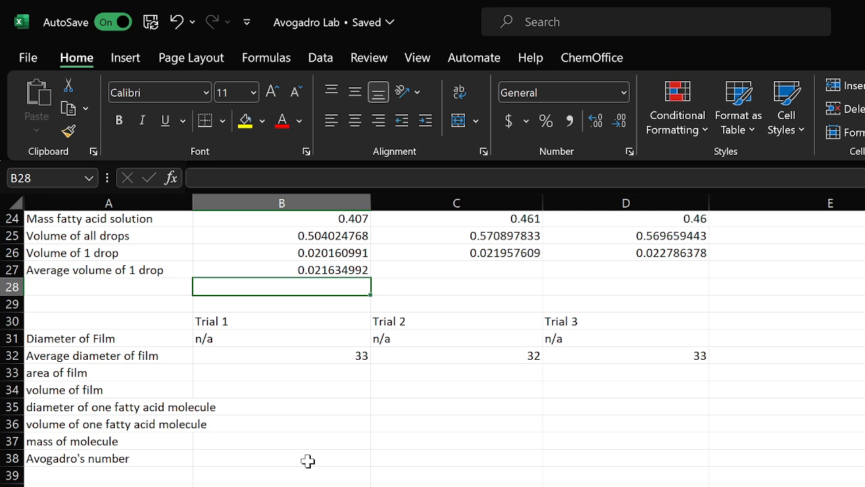
{"action": "left_click", "coordinate": [249, 374]}
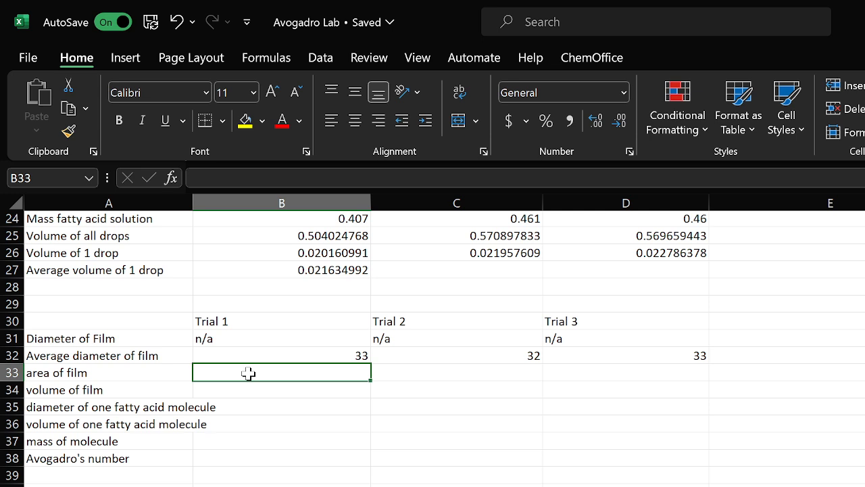
{"action": "type", "text": "=pi"}
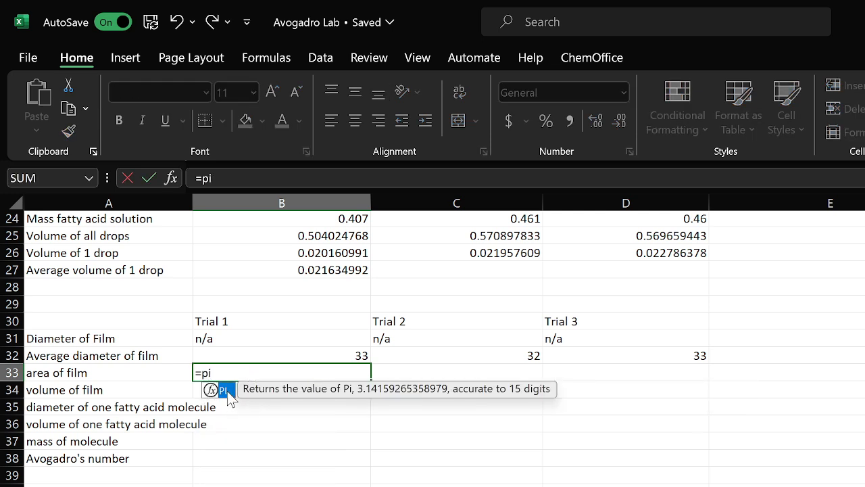
{"action": "double_click", "coordinate": [226, 391]}
{"action": "type", "text": ")"}
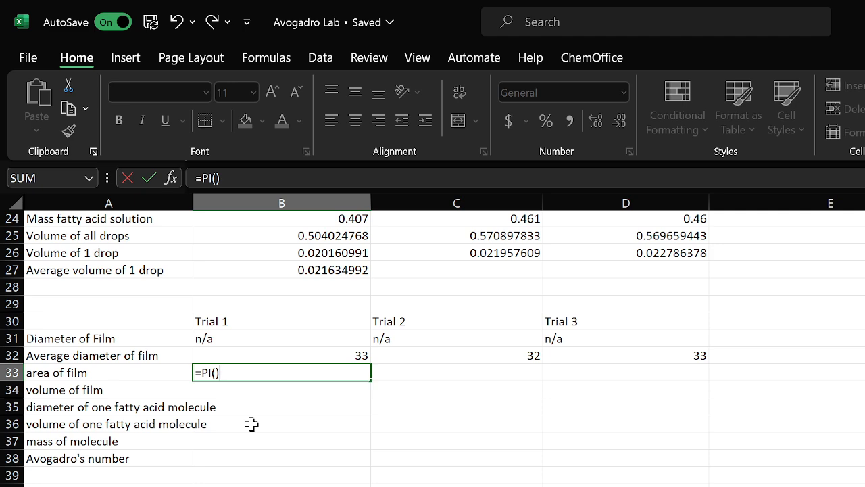
{"action": "type", "text": "*("}
{"action": "left_click", "coordinate": [320, 353]}
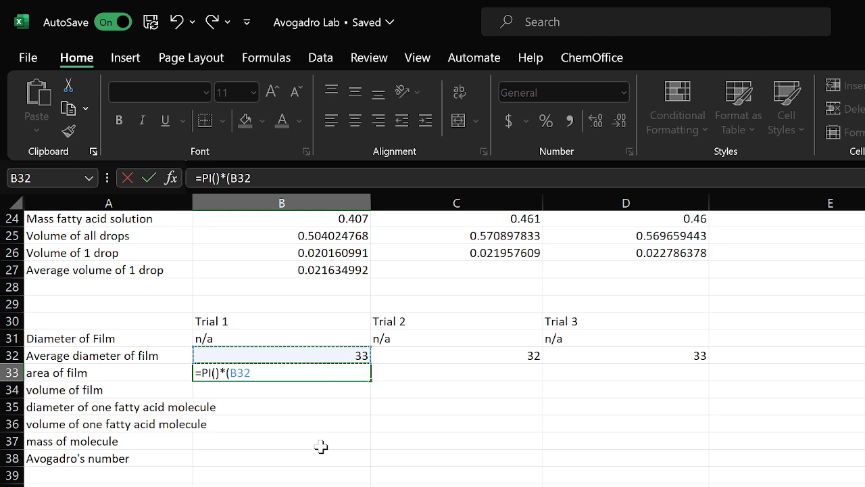
{"action": "type", "text": "/2)"}
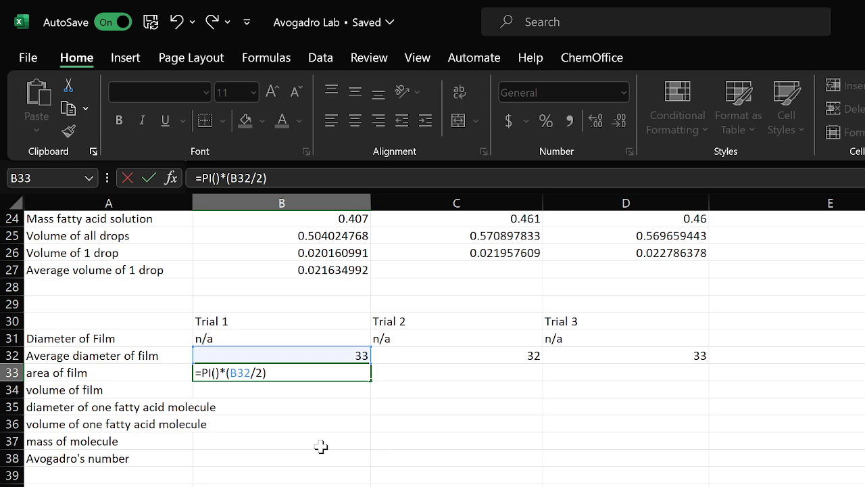
{"action": "type", "text": "^2"}
{"action": "key", "text": "Return"}
{"action": "left_click", "coordinate": [318, 374]}
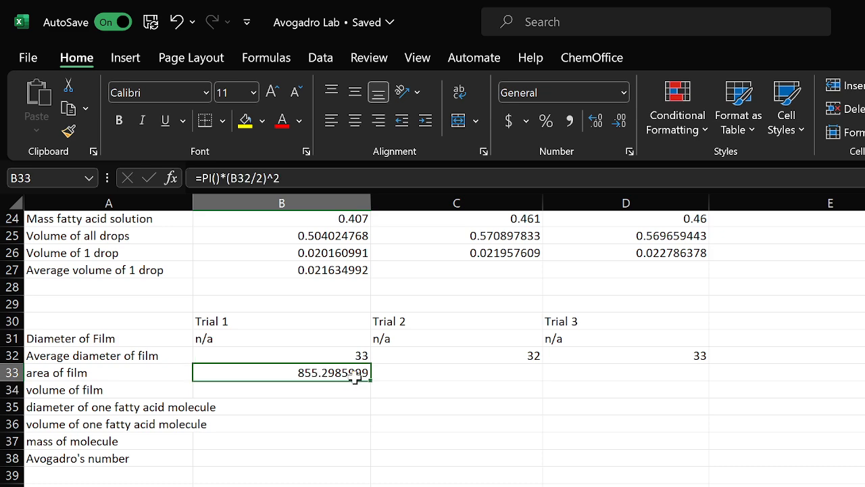
{"action": "left_click_drag", "start_coordinate": [370, 380], "coordinate": [680, 377]}
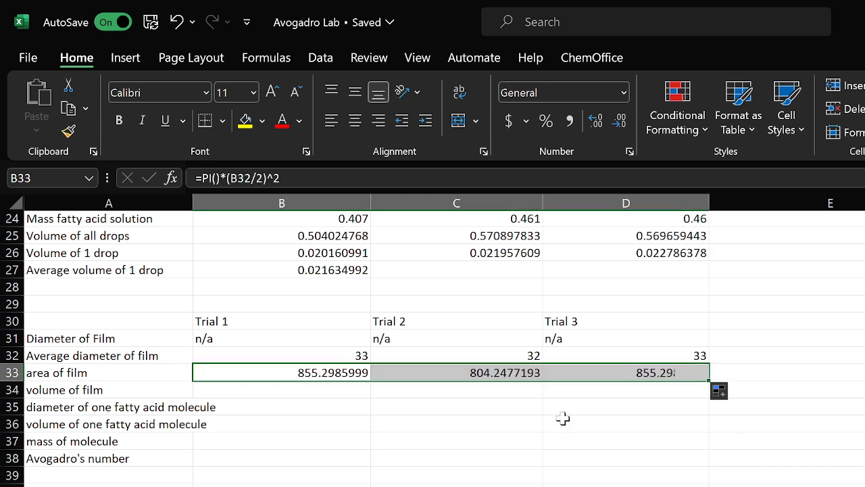
Enter =F18*B27/100 as the Trial 1 volume of film
{"action": "left_click", "coordinate": [294, 389]}
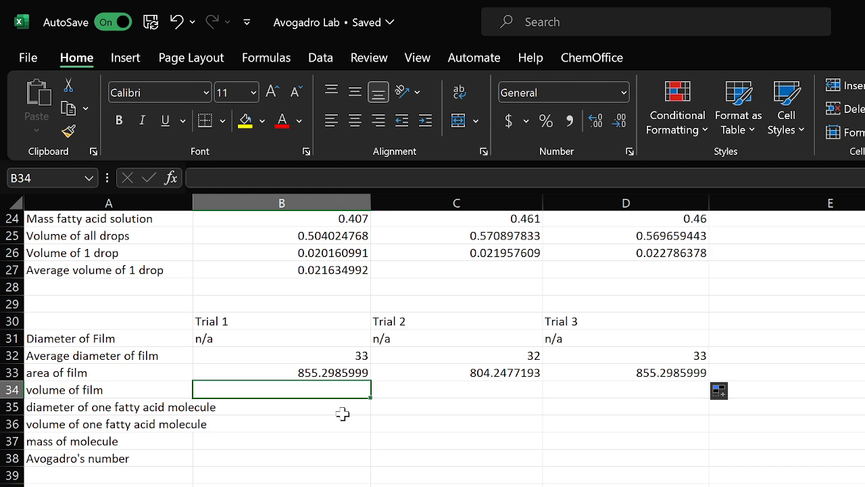
{"action": "scroll", "coordinate": [423, 411], "scroll_direction": "up", "scroll_amount": 2}
{"action": "type", "text": "="}
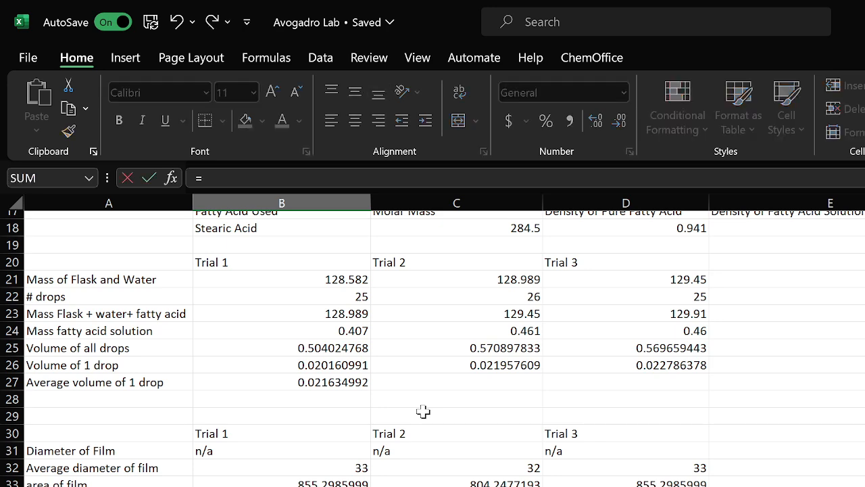
{"action": "scroll", "coordinate": [493, 431], "scroll_direction": "up", "scroll_amount": 1}
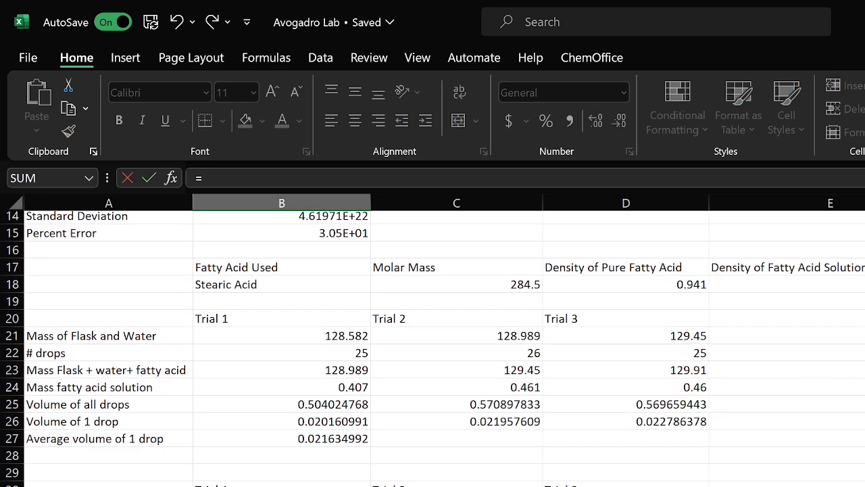
{"action": "type", "text": "F18"}
{"action": "scroll", "coordinate": [826, 436], "scroll_direction": "down", "scroll_amount": 3}
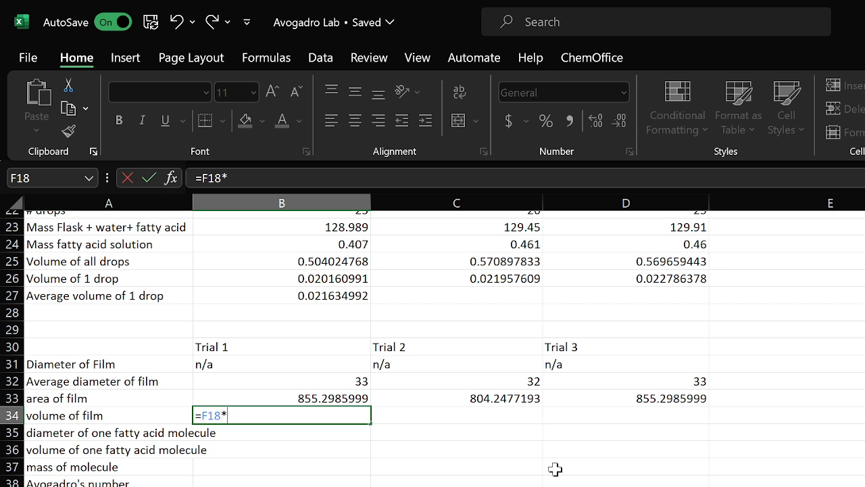
{"action": "left_click", "coordinate": [335, 296]}
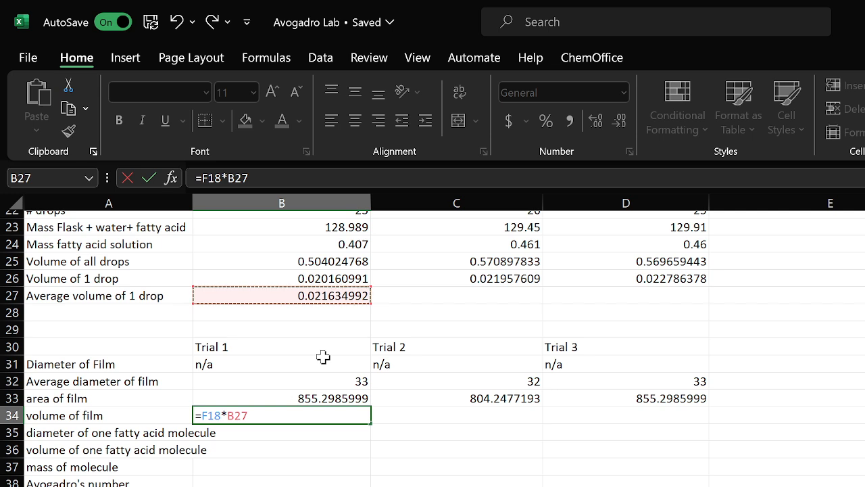
{"action": "type", "text": "/100"}
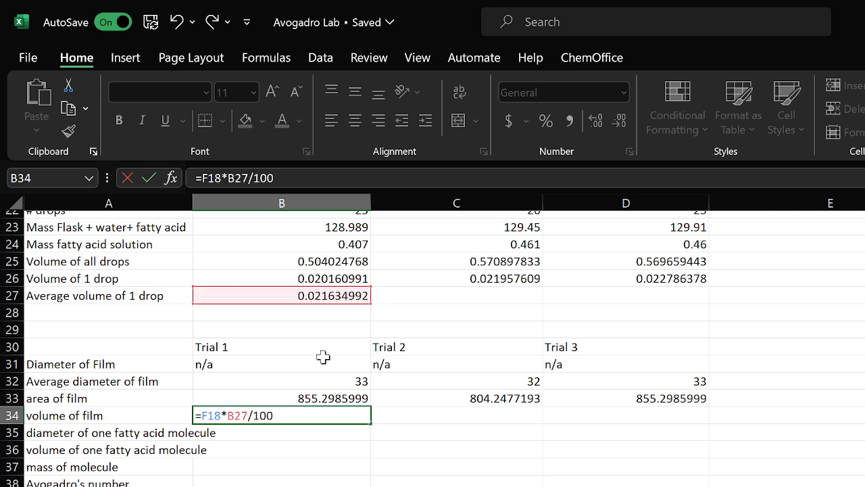
{"action": "key", "text": "Return"}
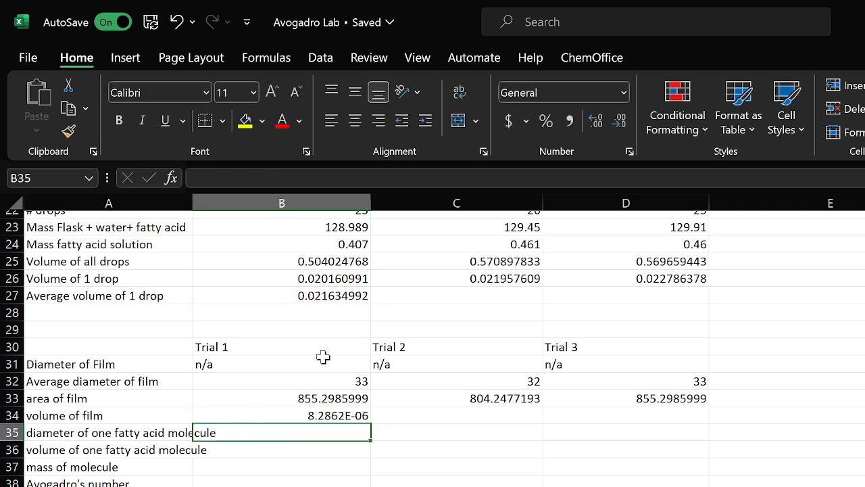
{"action": "left_click", "coordinate": [315, 416]}
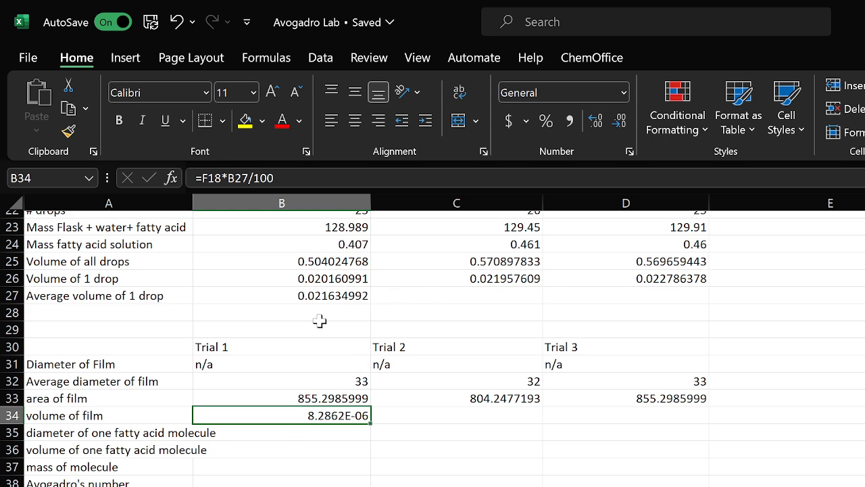
{"action": "scroll", "coordinate": [445, 359], "scroll_direction": "up", "scroll_amount": 2}
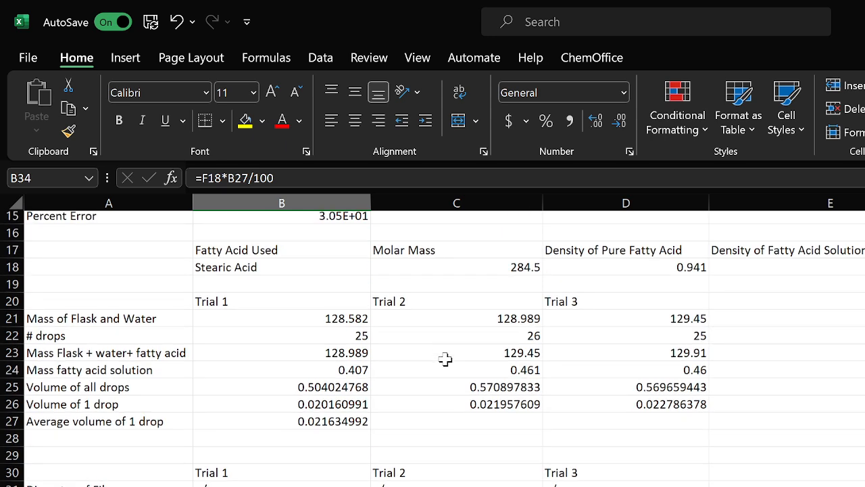
{"action": "scroll", "coordinate": [445, 359], "scroll_direction": "up", "scroll_amount": 1}
{"action": "scroll", "coordinate": [405, 351], "scroll_direction": "down", "scroll_amount": 4}
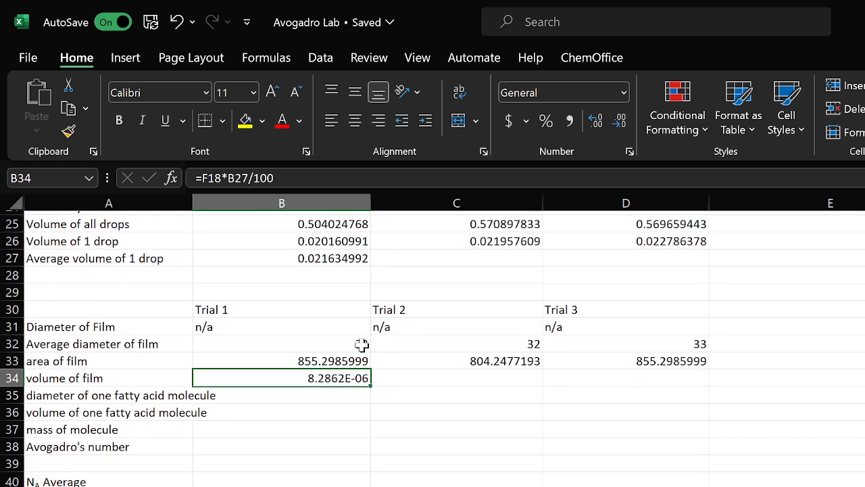
{"action": "key", "text": "ctrl+c"}
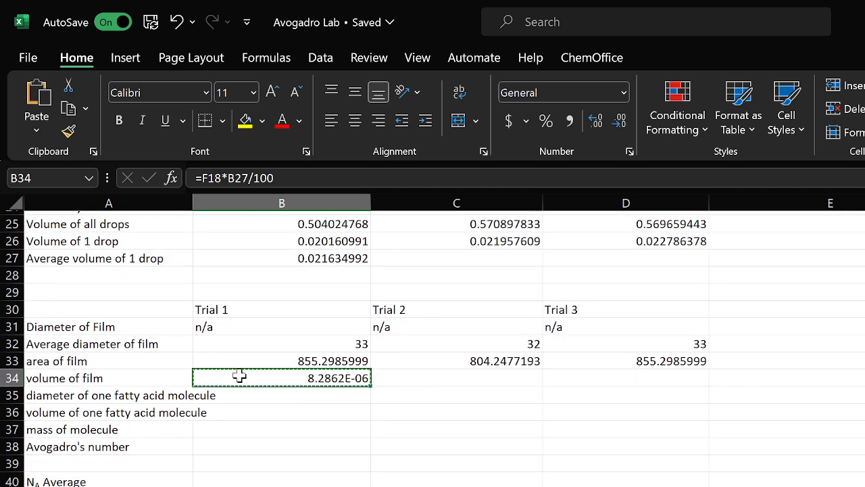
{"action": "left_click", "coordinate": [450, 379]}
{"action": "key", "text": "ctrl+v"}
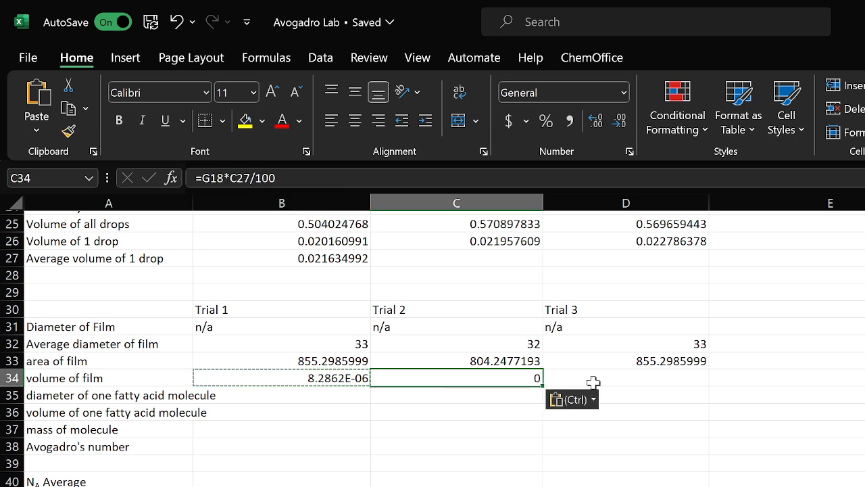
{"action": "key", "text": "BackSpace"}
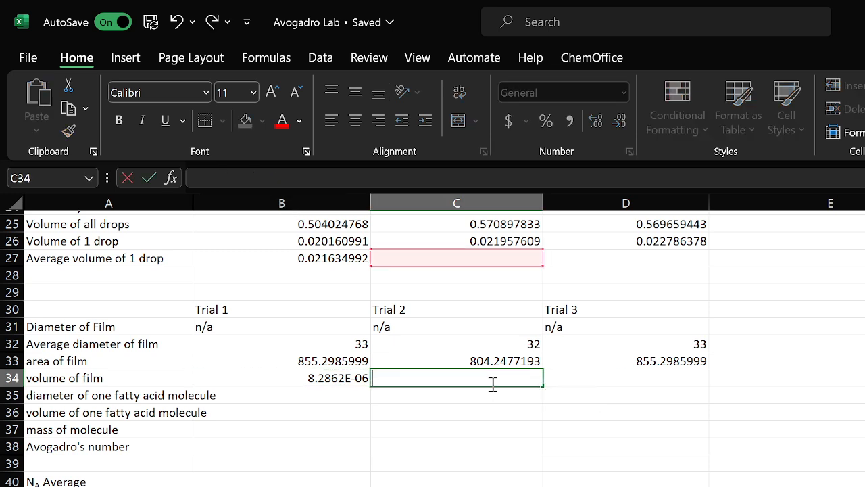
{"action": "left_click", "coordinate": [382, 407]}
{"action": "left_click", "coordinate": [387, 379]}
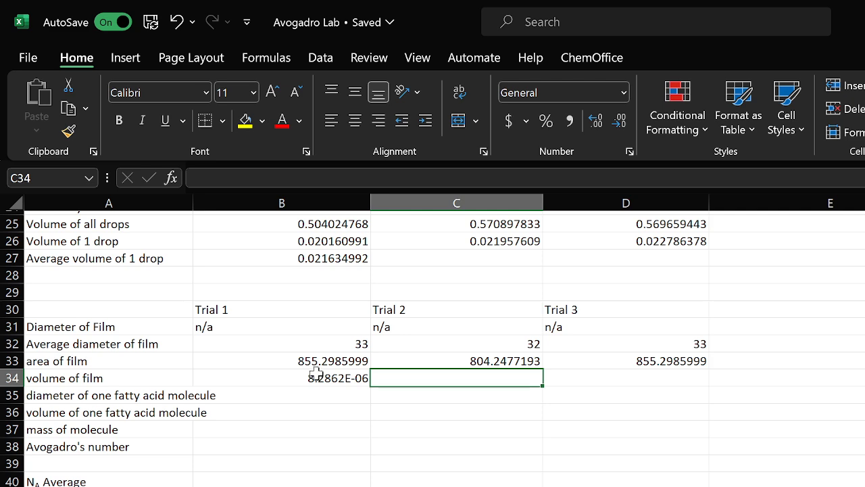
Make the film volume references absolute as =$F$18*$B$27/100 and fill the volume of film across to Trial 3
{"action": "left_click", "coordinate": [315, 379]}
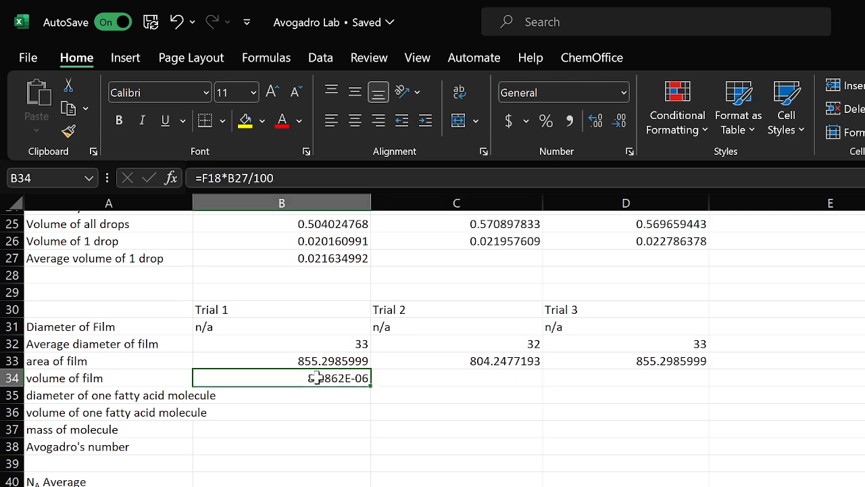
{"action": "left_click", "coordinate": [201, 177]}
{"action": "type", "text": "$"}
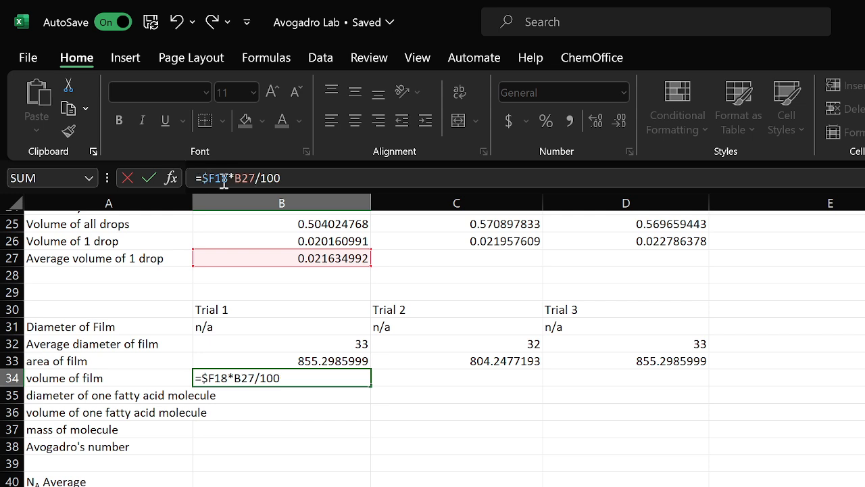
{"action": "left_click", "coordinate": [215, 178]}
{"action": "type", "text": "$"}
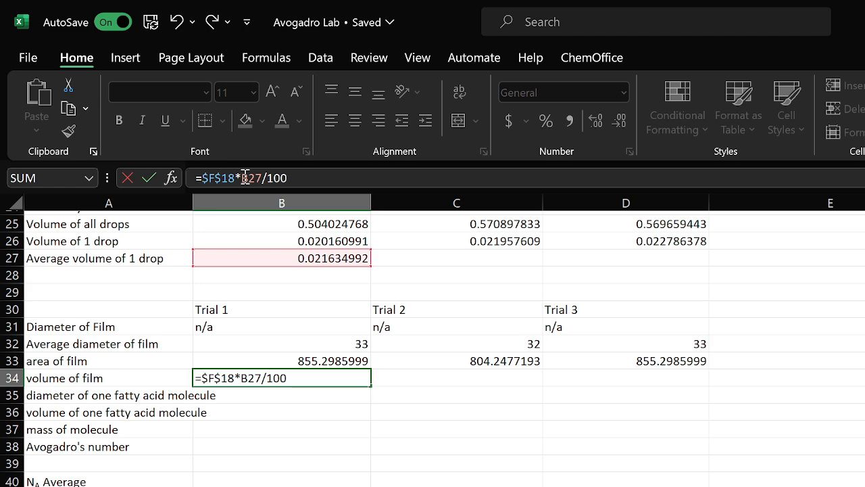
{"action": "left_click", "coordinate": [244, 177]}
{"action": "type", "text": "$"}
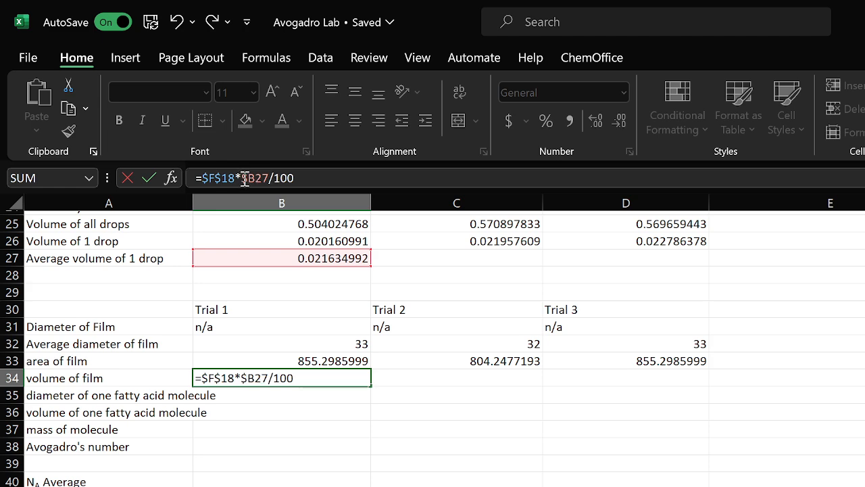
{"action": "left_click", "coordinate": [255, 178]}
{"action": "type", "text": "$"}
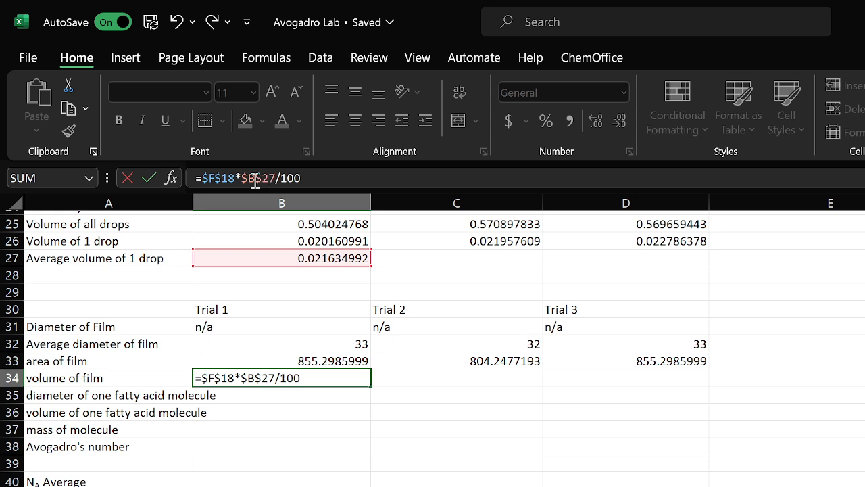
{"action": "key", "text": "Return"}
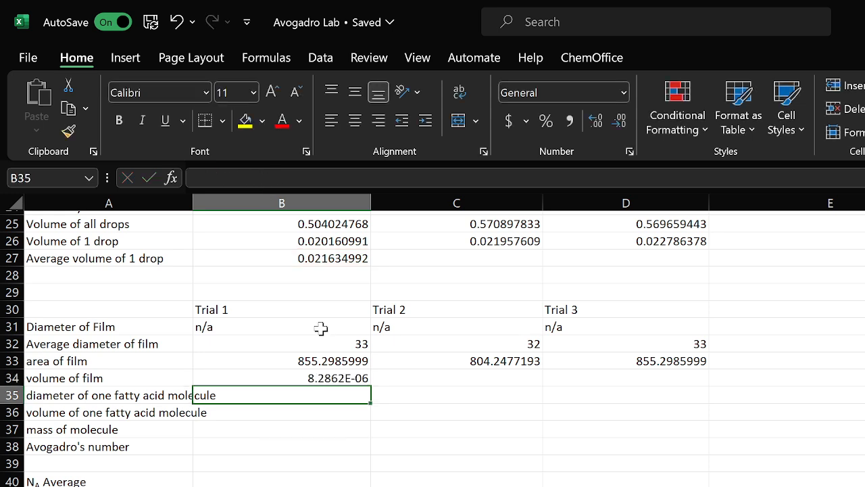
{"action": "left_click", "coordinate": [318, 378]}
{"action": "left_click_drag", "start_coordinate": [373, 383], "coordinate": [667, 377]}
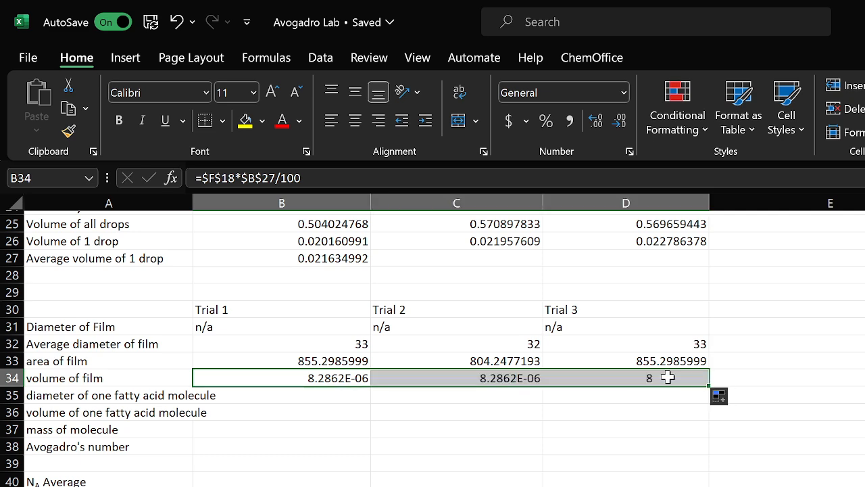
Enter =B34/B33 as the Trial 1 diameter of one fatty acid molecule and fill it across to Trial 3
{"action": "left_click", "coordinate": [293, 394]}
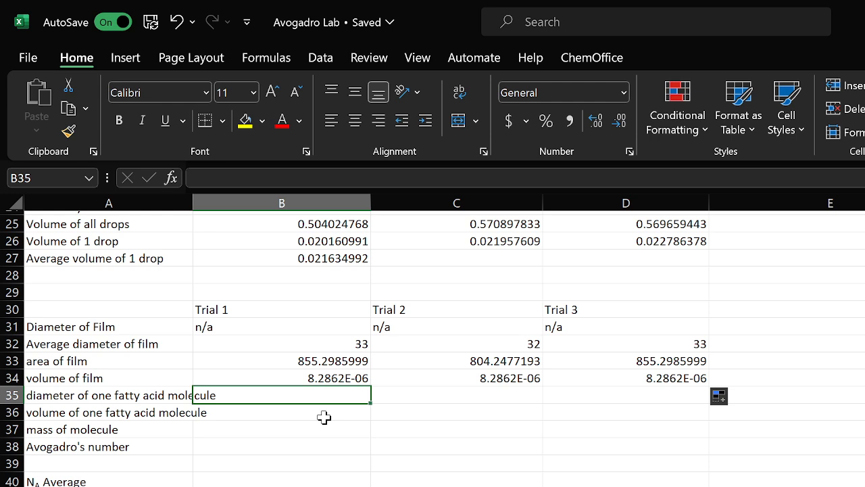
{"action": "type", "text": "="}
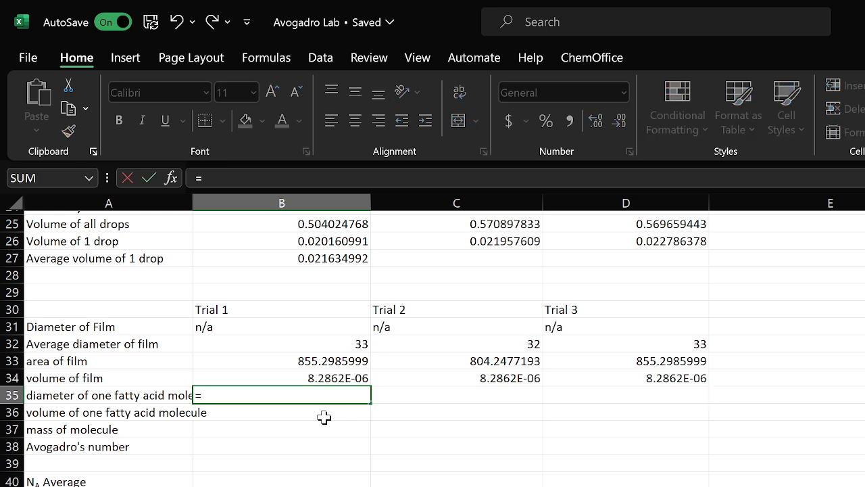
{"action": "left_click", "coordinate": [327, 378]}
{"action": "type", "text": "/"}
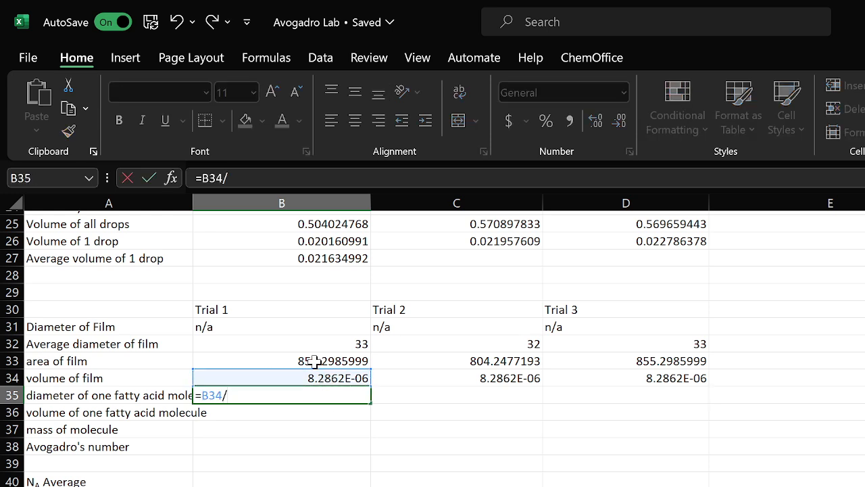
{"action": "left_click", "coordinate": [317, 361]}
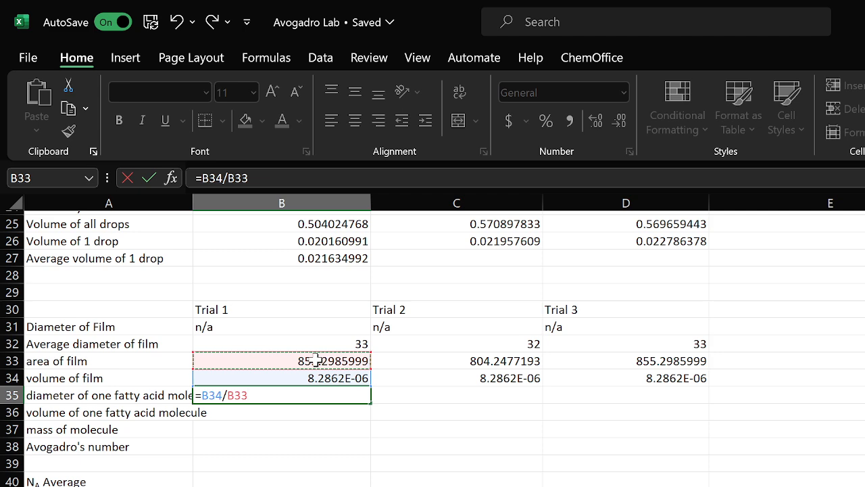
{"action": "key", "text": "Return"}
{"action": "left_click", "coordinate": [360, 395]}
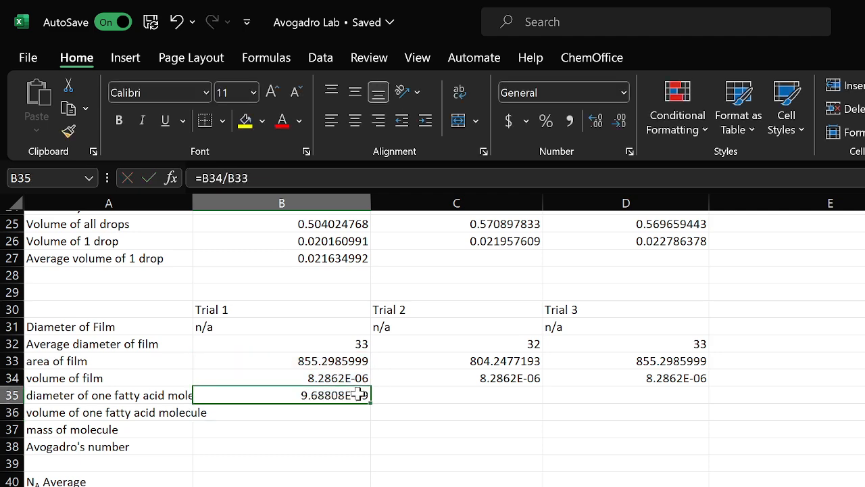
{"action": "left_click_drag", "start_coordinate": [371, 402], "coordinate": [696, 404]}
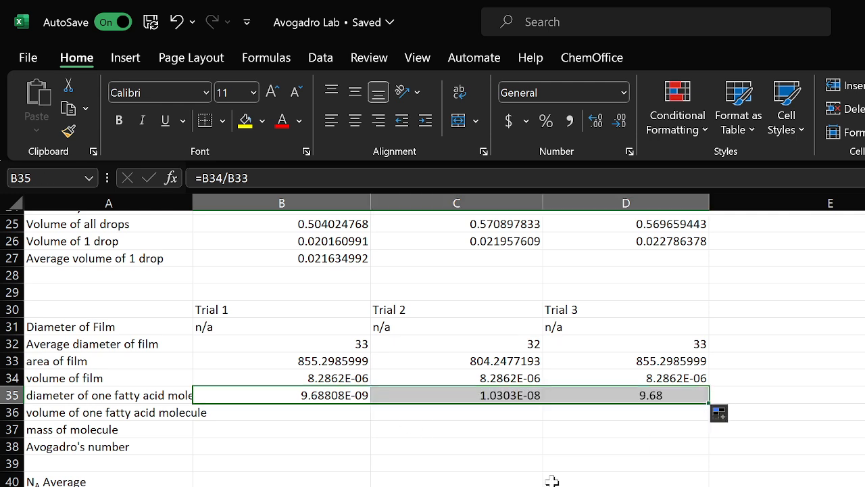
Enter =(4*PI()/3)*(B35/2)^3 as the Trial 1 volume of one fatty acid molecule and fill it across to Trial 3
{"action": "left_click", "coordinate": [271, 412]}
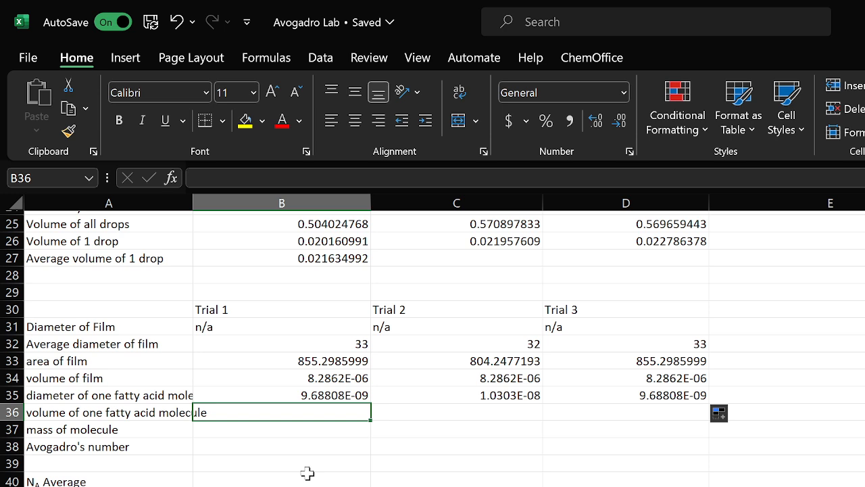
{"action": "type", "text": "="}
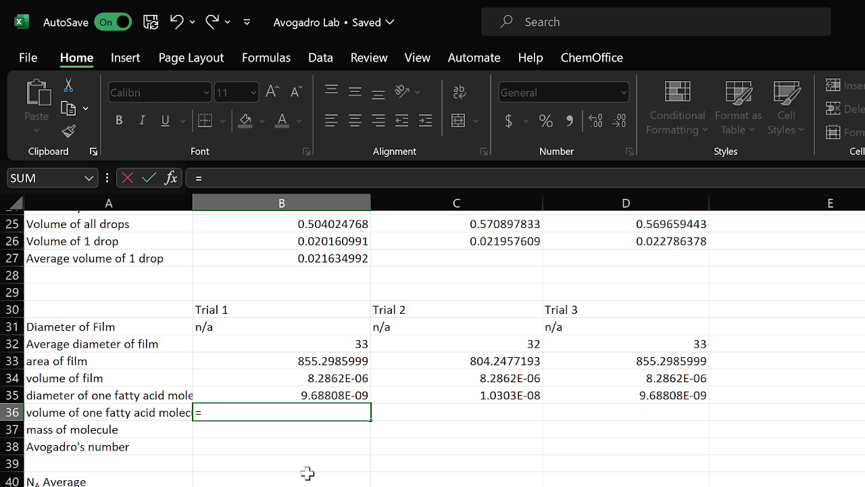
{"action": "type", "text": "(4*pi"}
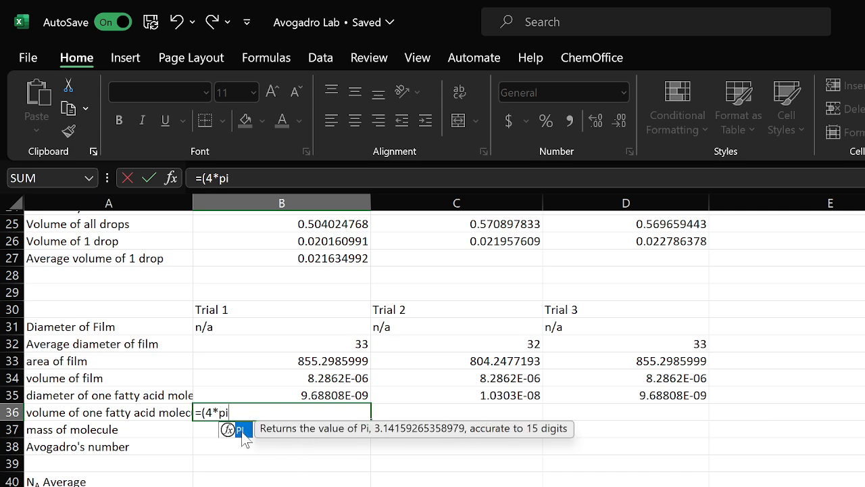
{"action": "double_click", "coordinate": [238, 430]}
{"action": "type", "text": ")"}
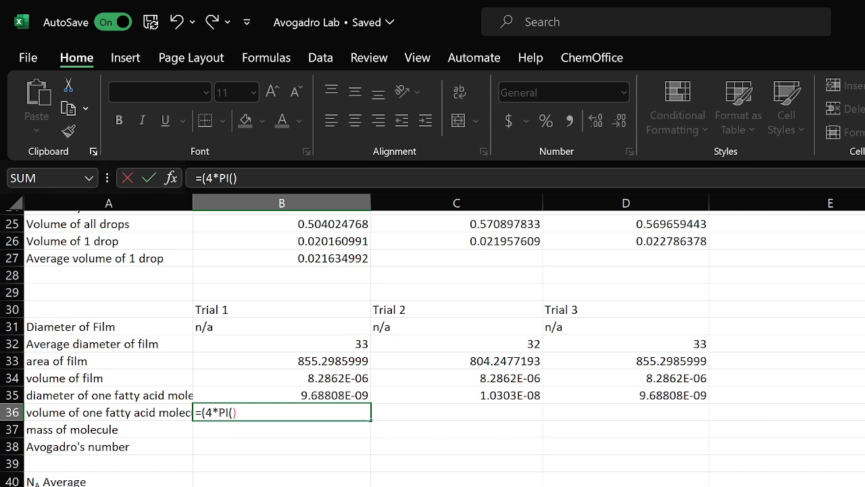
{"action": "type", "text": "/3)*("}
{"action": "left_click", "coordinate": [311, 395]}
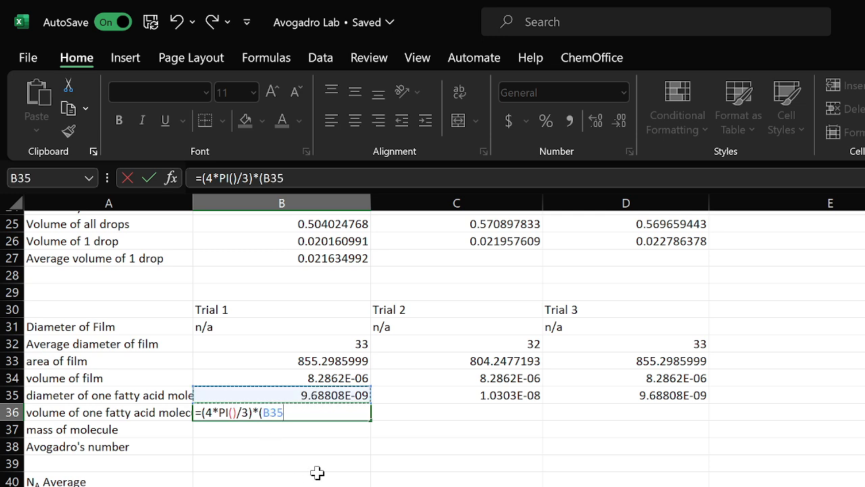
{"action": "type", "text": "/2)^3"}
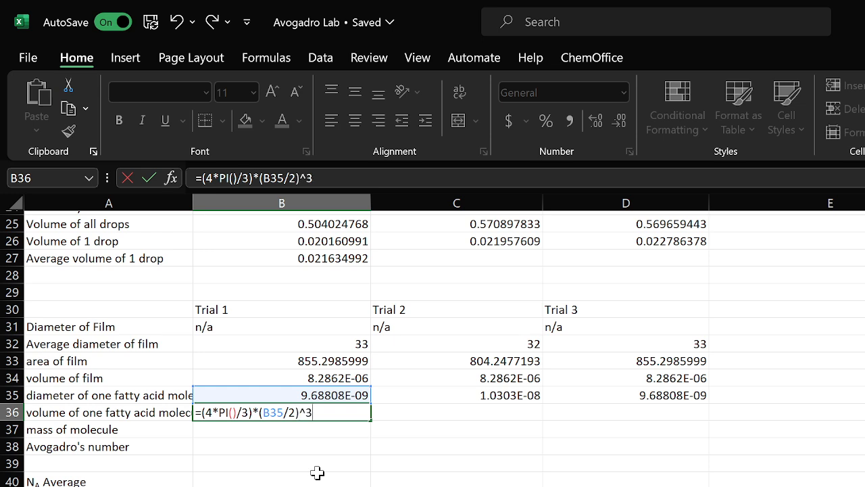
{"action": "key", "text": "Return"}
{"action": "left_click", "coordinate": [347, 404]}
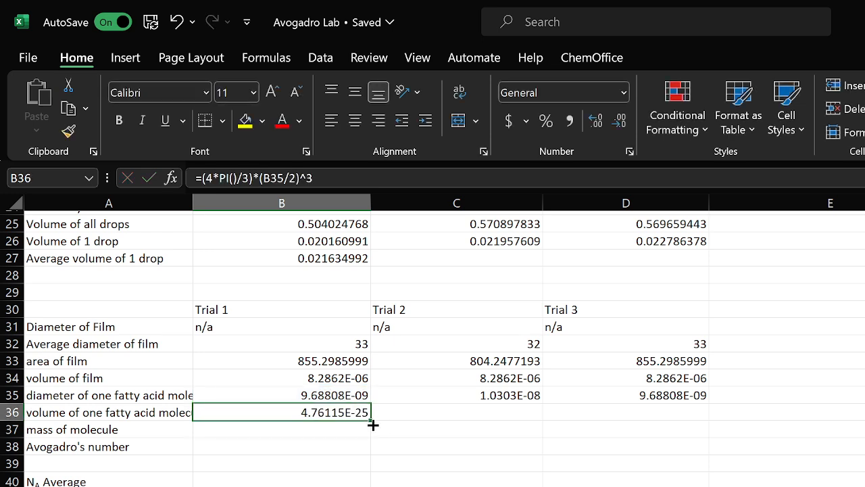
{"action": "left_click_drag", "start_coordinate": [370, 420], "coordinate": [681, 424]}
{"action": "left_click", "coordinate": [256, 430]}
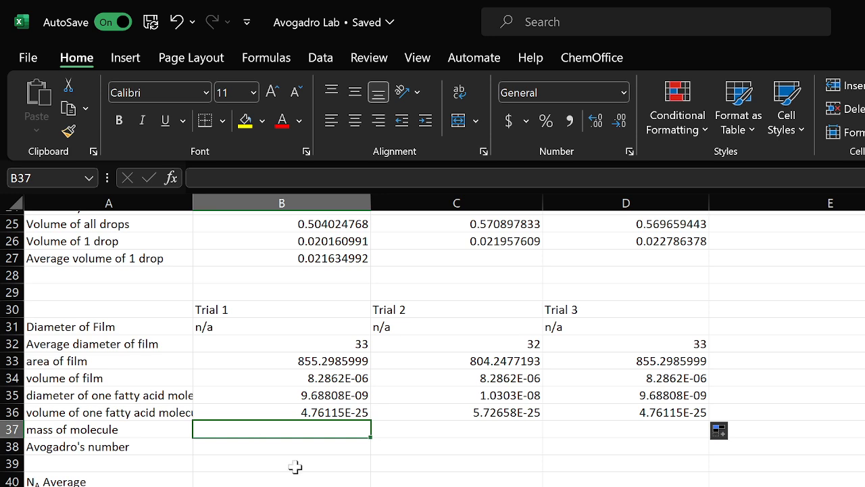
Enter =D18*B36 as the Trial 1 mass of molecule
{"action": "type", "text": "="}
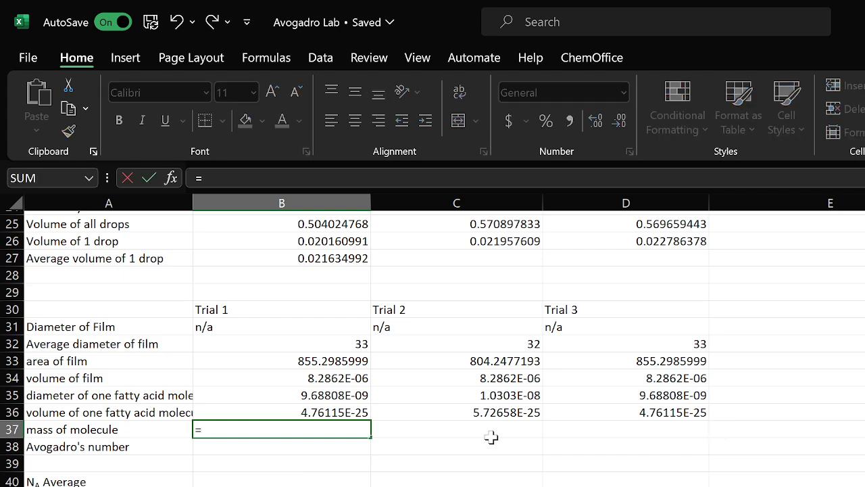
{"action": "scroll", "coordinate": [493, 439], "scroll_direction": "up", "scroll_amount": 4}
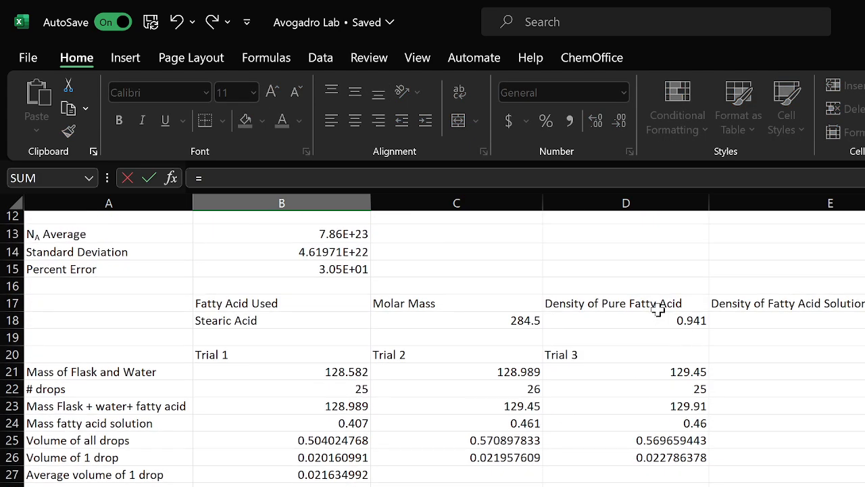
{"action": "left_click", "coordinate": [653, 321]}
{"action": "scroll", "coordinate": [632, 431], "scroll_direction": "down", "scroll_amount": 9}
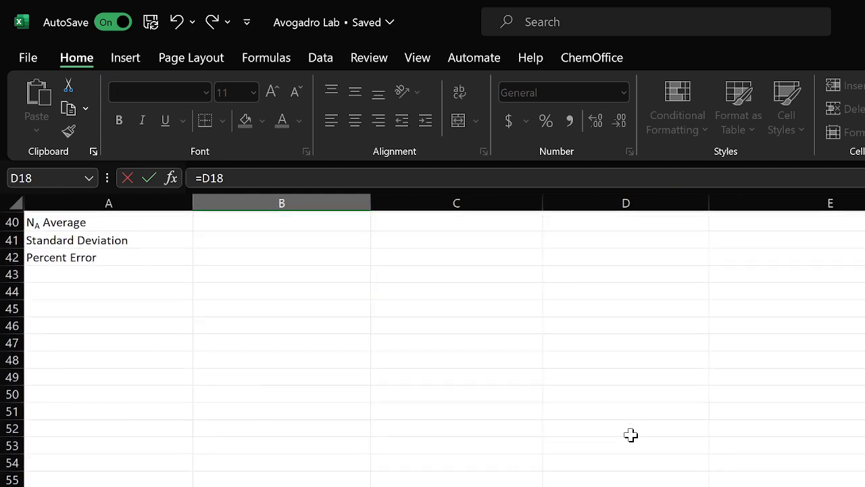
{"action": "scroll", "coordinate": [631, 435], "scroll_direction": "up", "scroll_amount": 4}
{"action": "scroll", "coordinate": [631, 435], "scroll_direction": "up", "scroll_amount": 1}
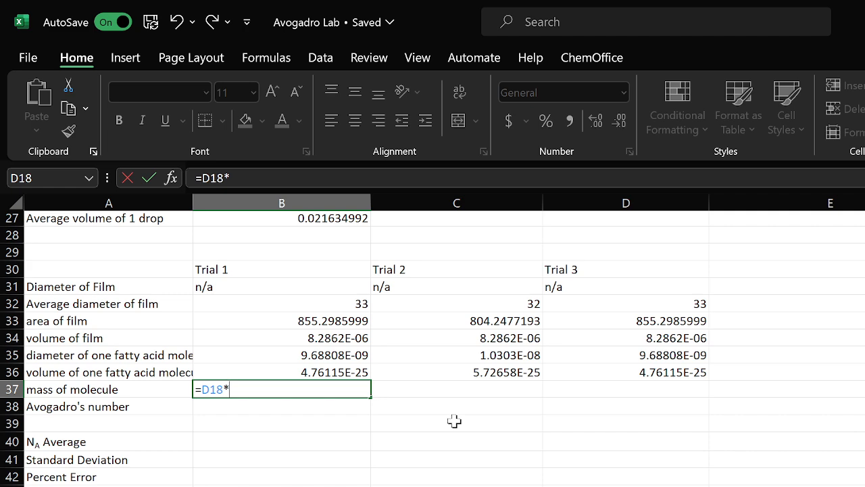
{"action": "type", "text": "*"}
{"action": "left_click", "coordinate": [277, 374]}
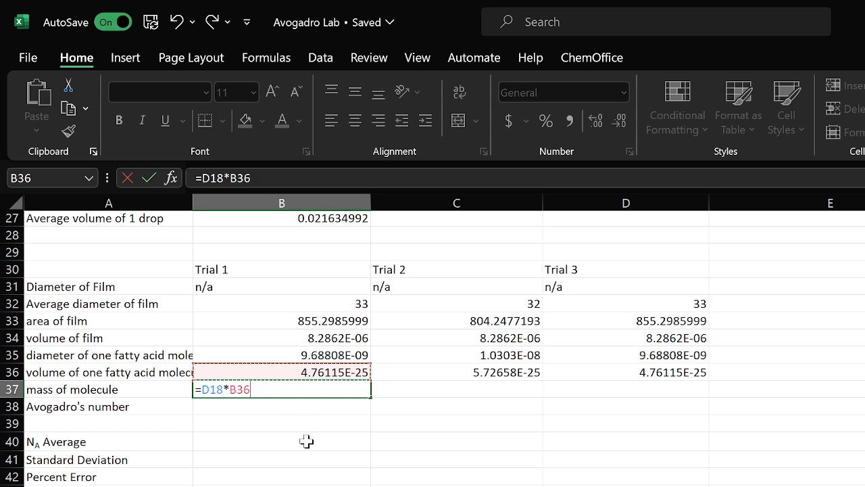
{"action": "key", "text": "Return"}
Make the density reference absolute as =$D$18*B36 and fill the mass of molecule across to Trial 3
{"action": "left_click", "coordinate": [321, 395]}
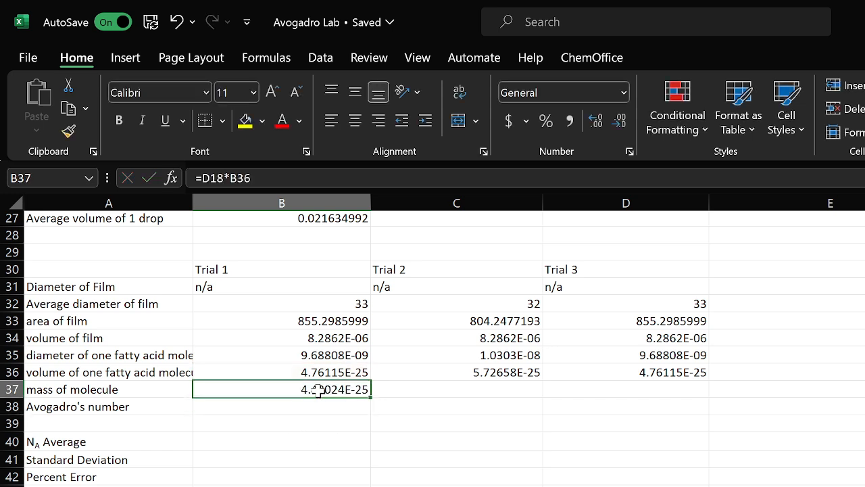
{"action": "left_click", "coordinate": [206, 177]}
{"action": "type", "text": "$"}
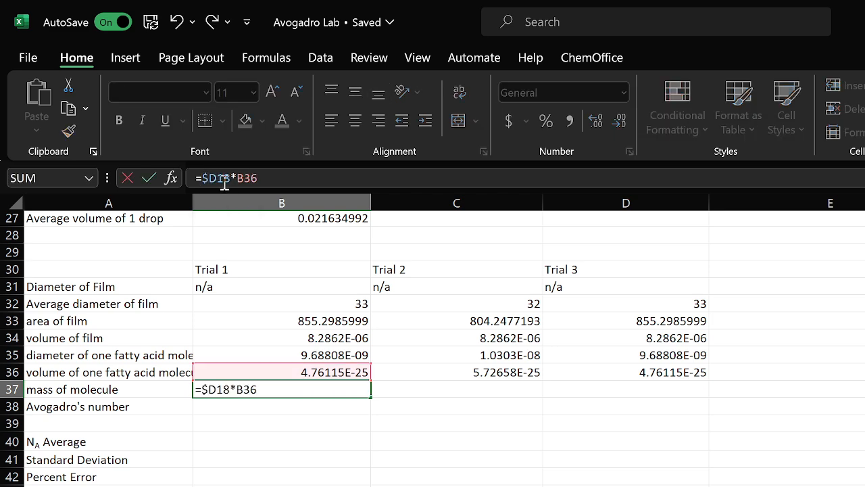
{"action": "type", "text": "$"}
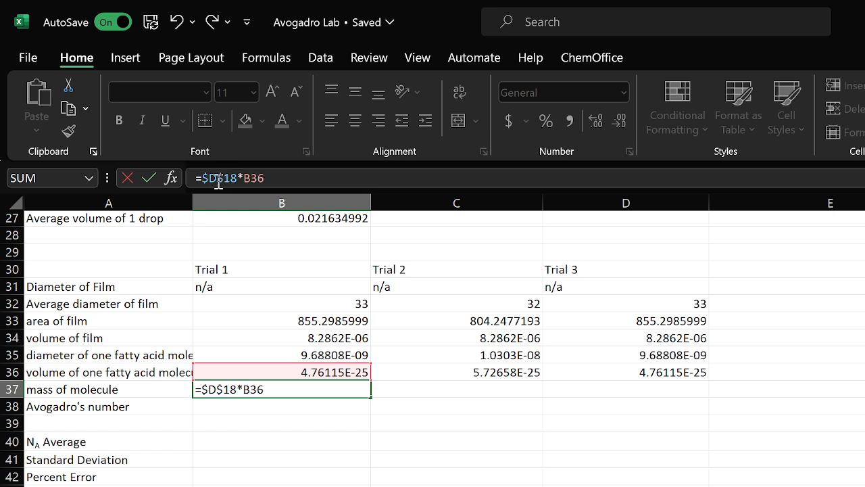
{"action": "key", "text": "Return"}
{"action": "left_click", "coordinate": [348, 395]}
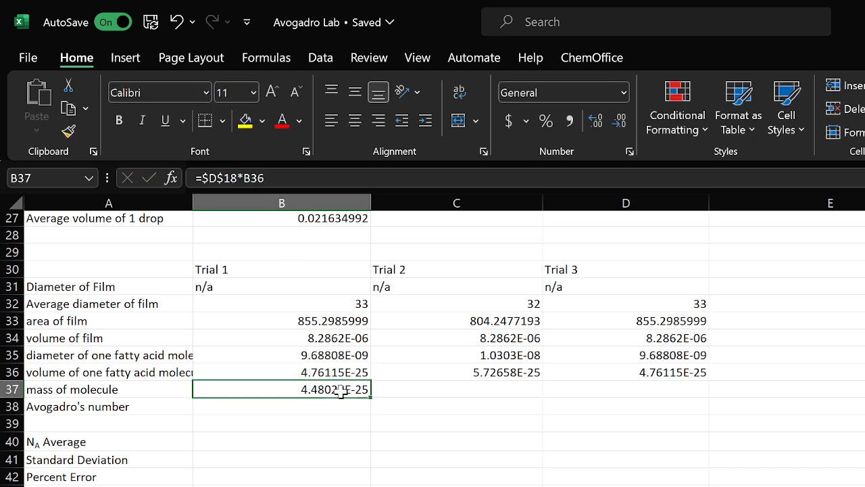
{"action": "left_click_drag", "start_coordinate": [371, 397], "coordinate": [698, 399]}
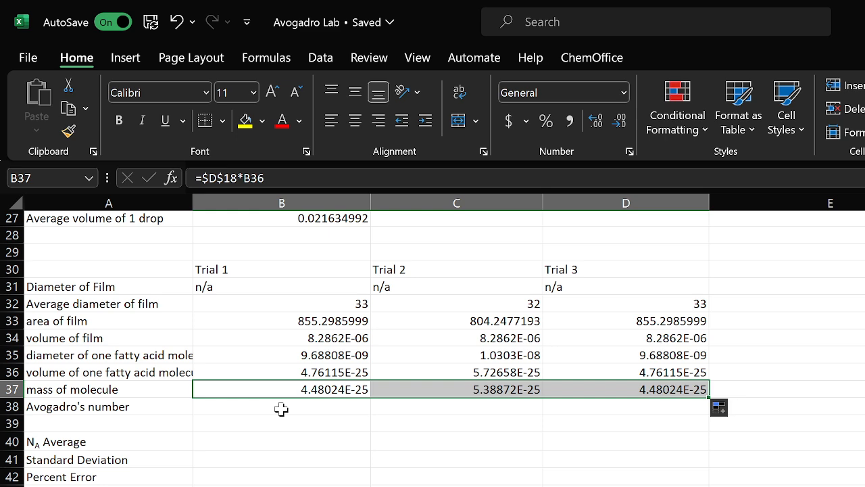
Enter =C18/B37 as the Trial 1 Avogadro's number
{"action": "left_click", "coordinate": [281, 408]}
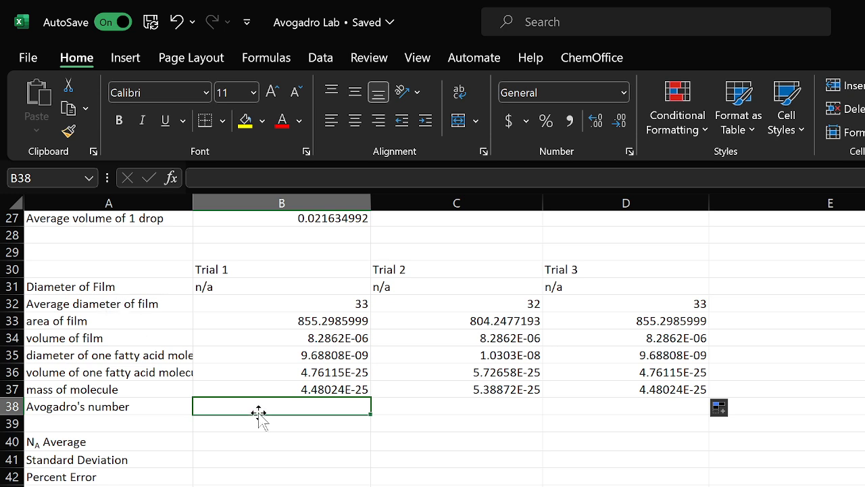
{"action": "type", "text": "="}
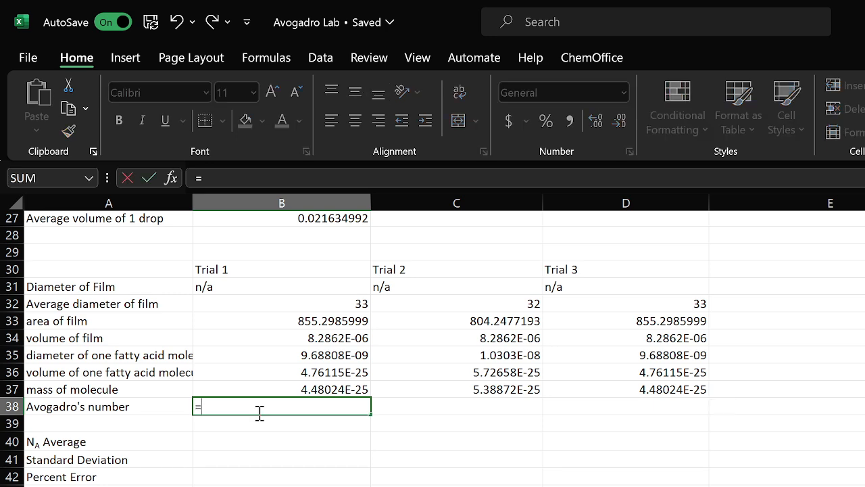
{"action": "scroll", "coordinate": [259, 413], "scroll_direction": "up", "scroll_amount": 4}
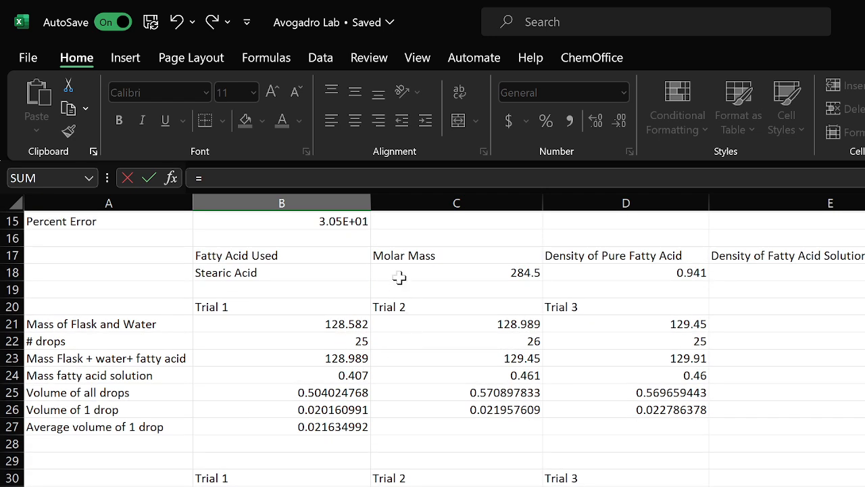
{"action": "left_click", "coordinate": [400, 278]}
{"action": "scroll", "coordinate": [401, 406], "scroll_direction": "down", "scroll_amount": 2}
{"action": "type", "text": "/"}
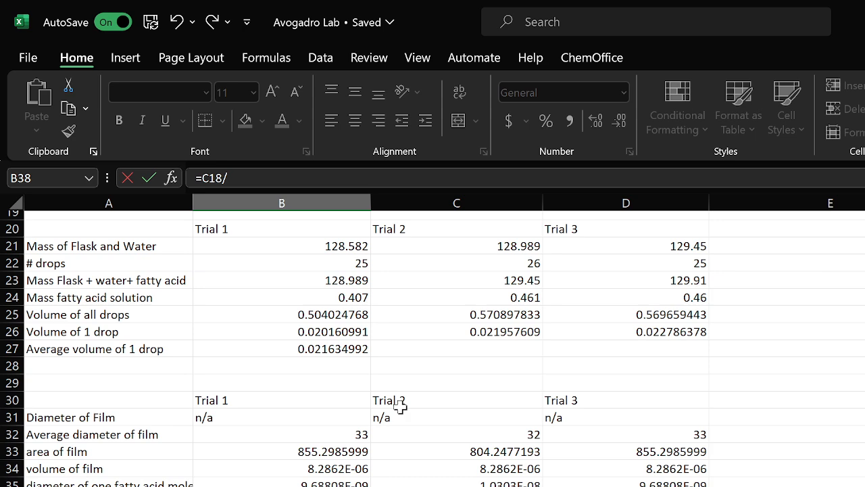
{"action": "key", "text": "Up"}
{"action": "key", "text": "Return"}
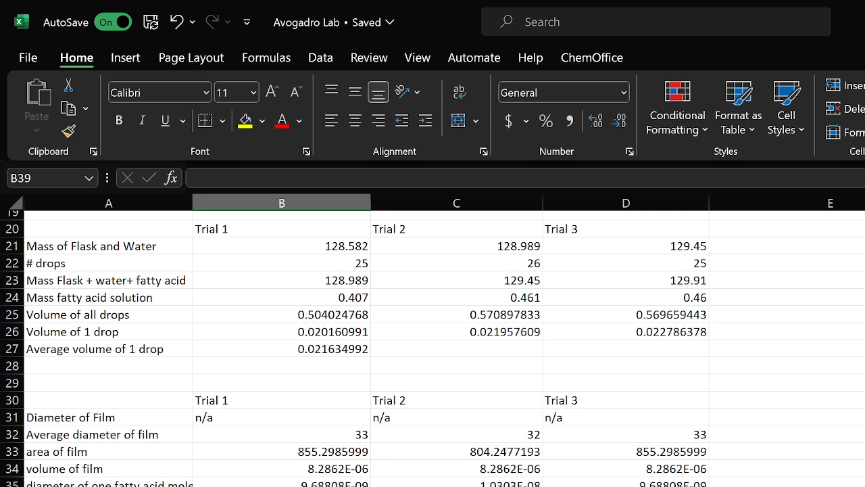
Make the molar mass reference absolute as =$C$18/B37 and fill Avogadro's number across to Trial 3
{"action": "key", "text": "Up"}
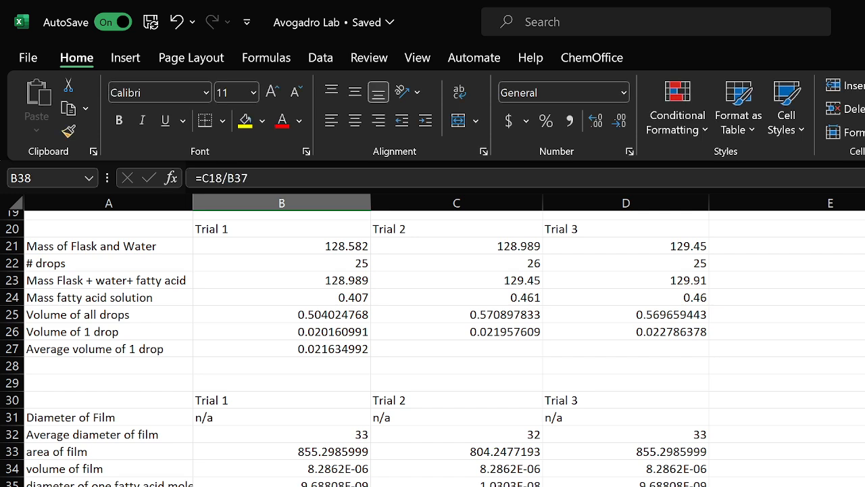
{"action": "left_click", "coordinate": [204, 178]}
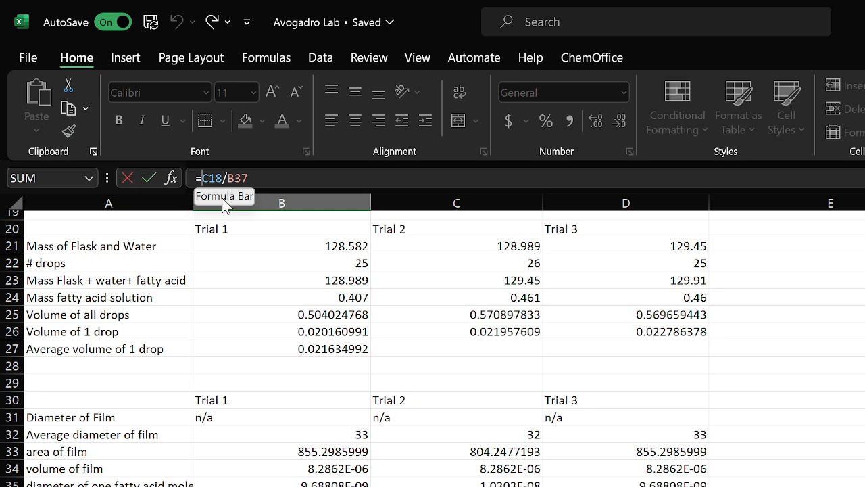
{"action": "type", "text": "$"}
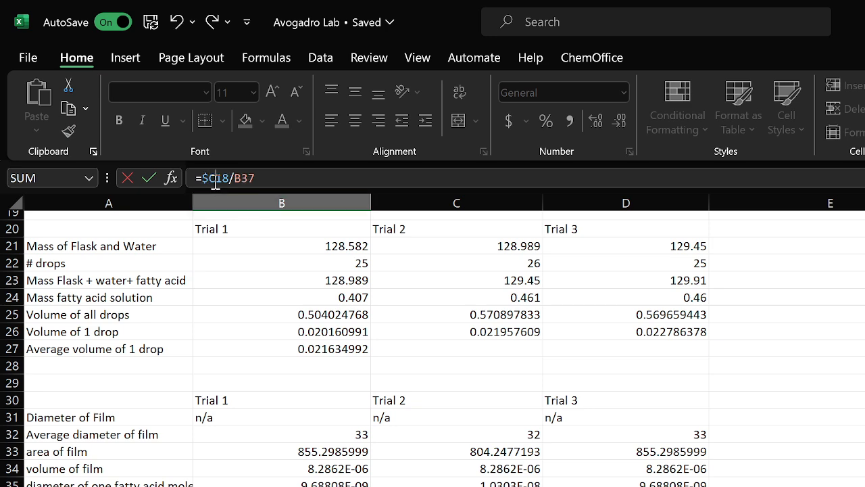
{"action": "key", "text": "Right"}
{"action": "type", "text": "$"}
{"action": "key", "text": "Return"}
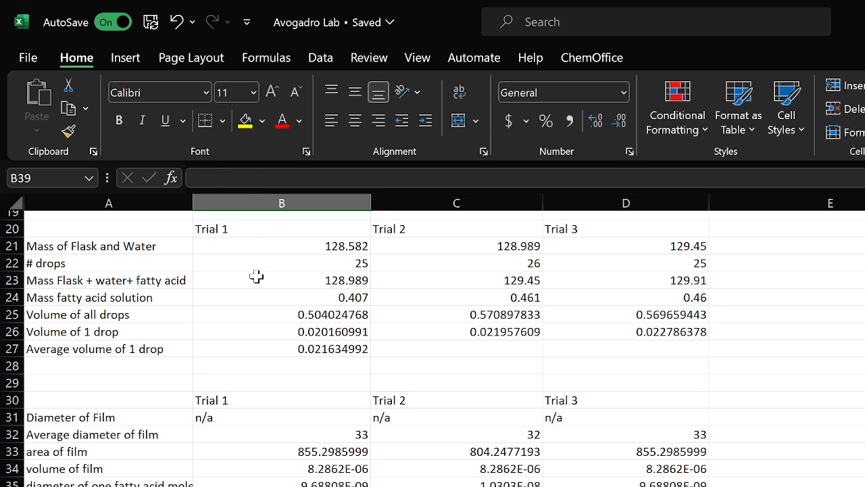
{"action": "key", "text": "Up"}
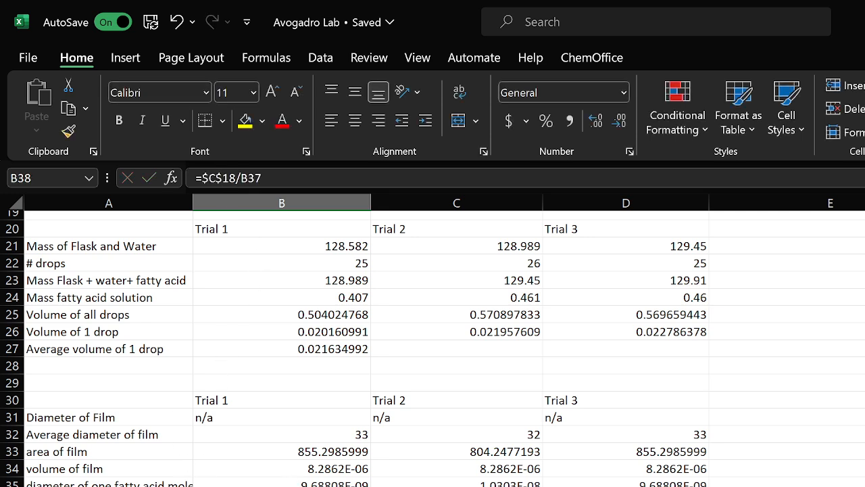
{"action": "key", "text": "shift+Right"}
{"action": "key", "text": "shift+Right"}
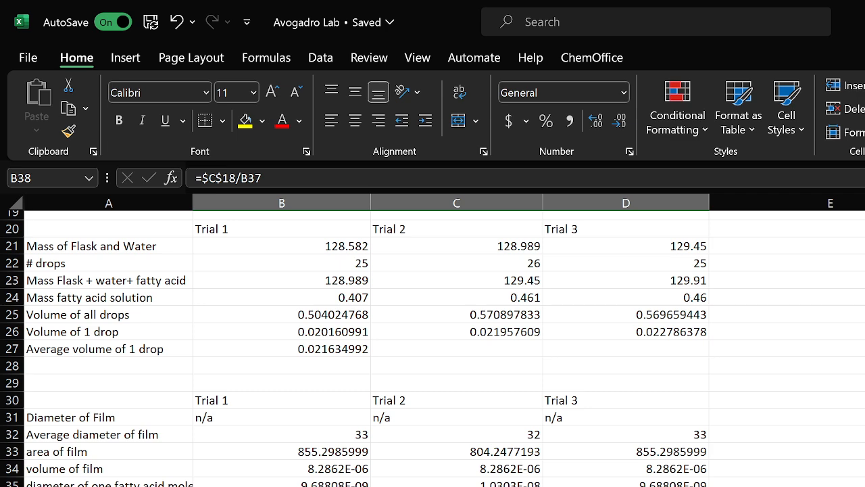
{"action": "scroll", "coordinate": [432, 348], "scroll_direction": "down", "scroll_amount": 1}
Enter =AVERAGE(B38,C38,D38) as the NA Average of the three trials' Avogadro's numbers
{"action": "left_click", "coordinate": [240, 486]}
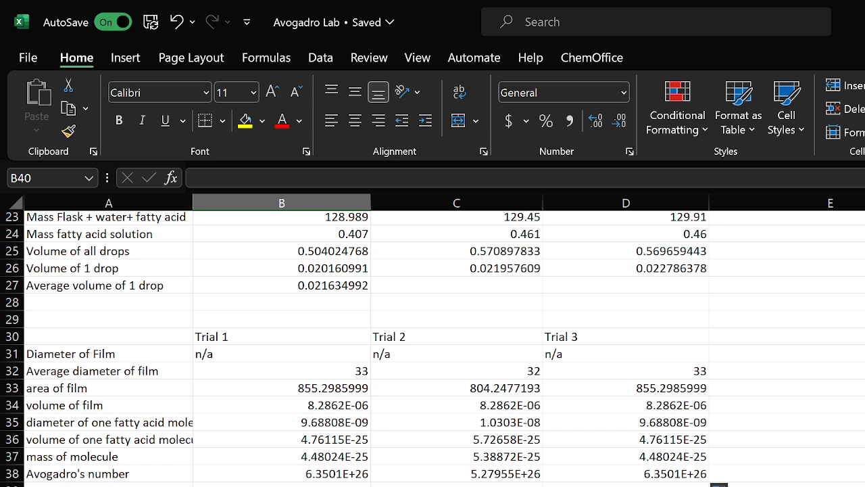
{"action": "type", "text": "=aver"}
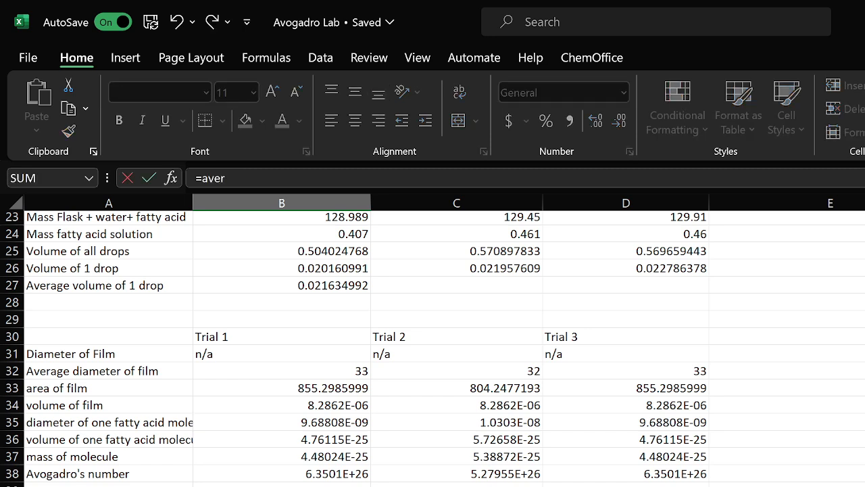
{"action": "key", "text": "Tab"}
{"action": "left_click_drag", "start_coordinate": [344, 466], "coordinate": [599, 471]}
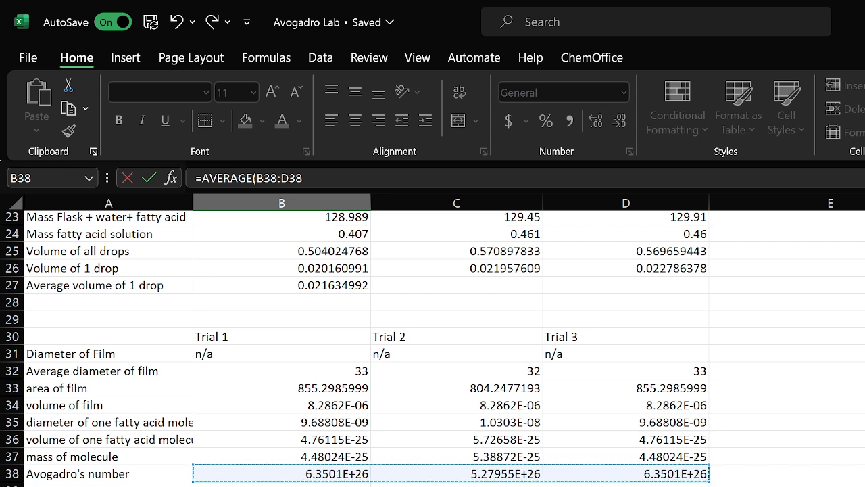
{"action": "left_click", "coordinate": [322, 478]}
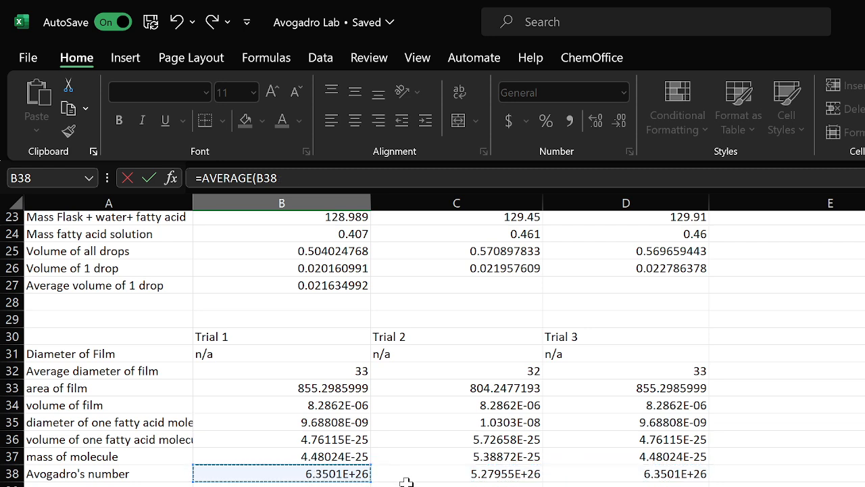
{"action": "type", "text": ","}
{"action": "left_click", "coordinate": [410, 478]}
{"action": "type", "text": ","}
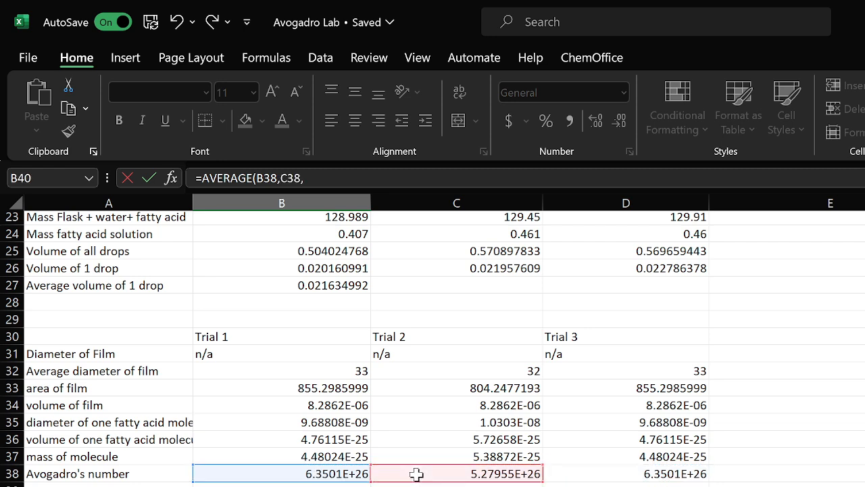
{"action": "left_click", "coordinate": [580, 477]}
{"action": "type", "text": ")"}
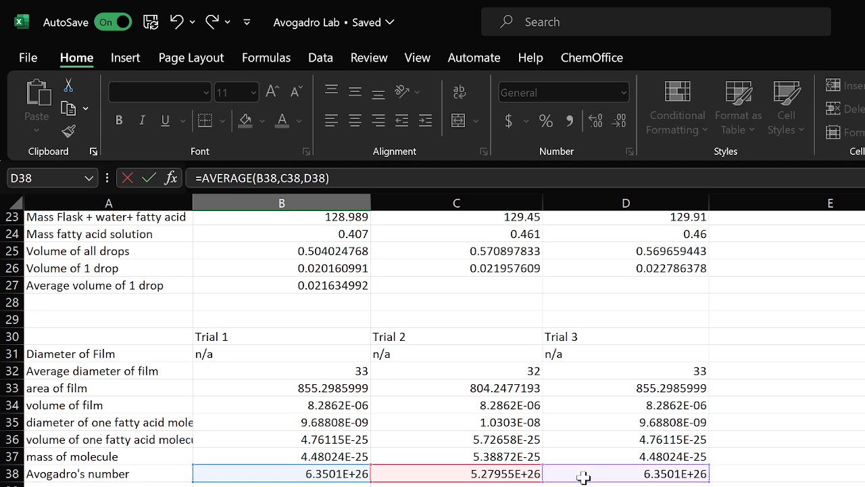
{"action": "key", "text": "Return"}
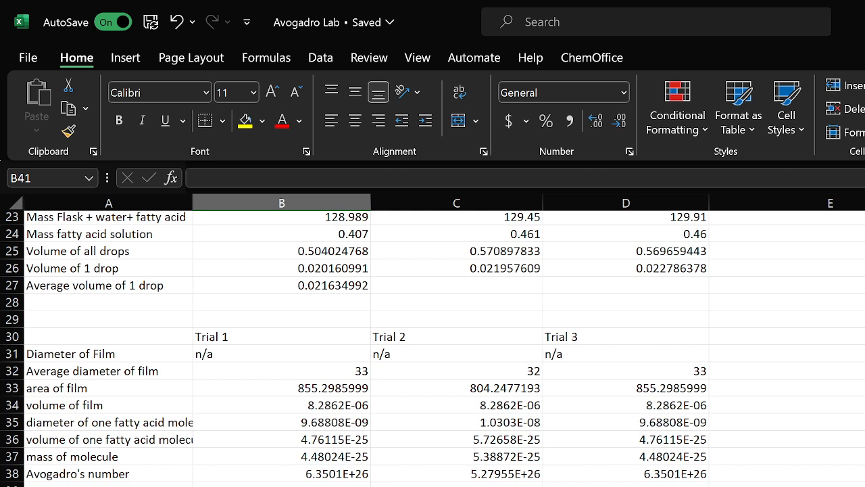
Enter =STDEV.P(B38,C38,D38) as the standard deviation of the three trials' Avogadro's numbers
{"action": "type", "text": "=st"}
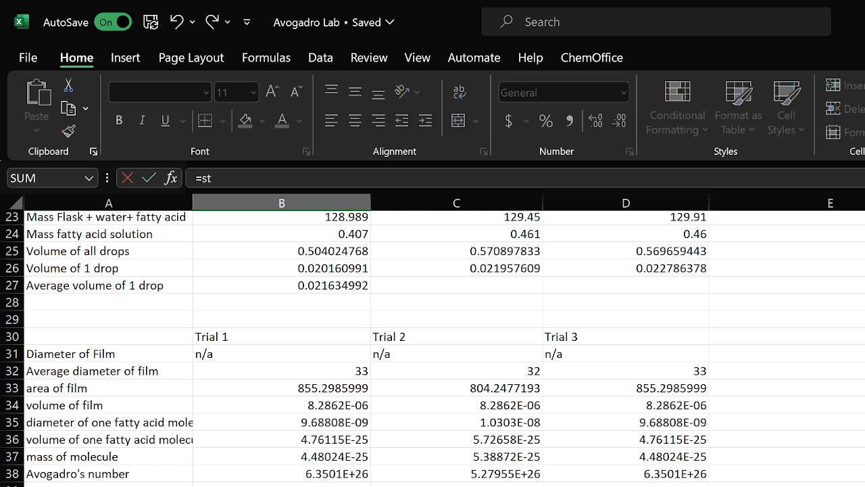
{"action": "type", "text": "dev.p"}
{"action": "key", "text": "Tab"}
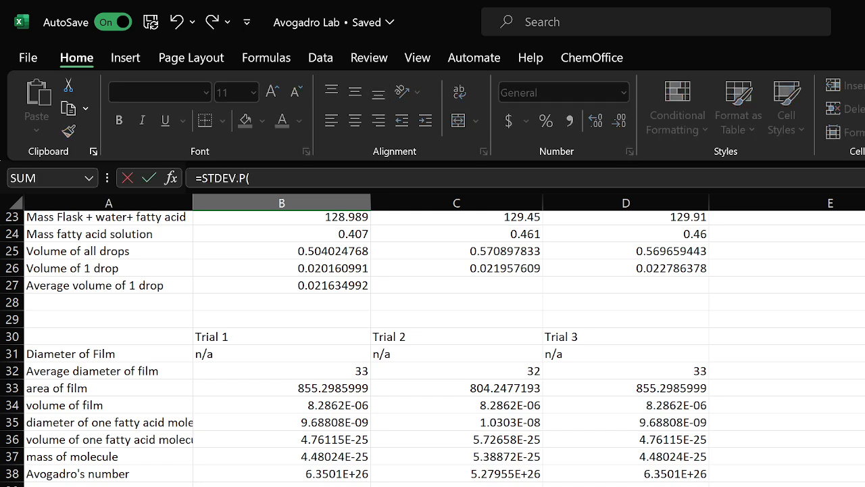
{"action": "left_click", "coordinate": [353, 474]}
{"action": "type", "text": ","}
{"action": "left_click", "coordinate": [450, 473]}
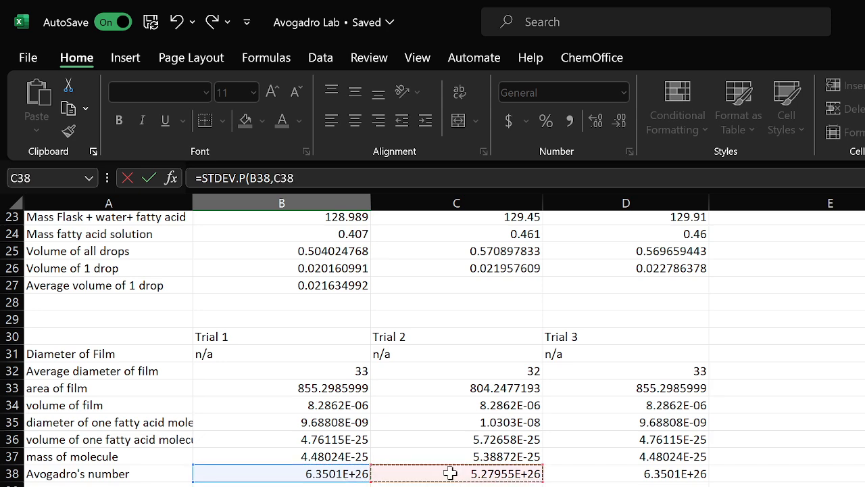
{"action": "type", "text": ","}
{"action": "left_click", "coordinate": [576, 472]}
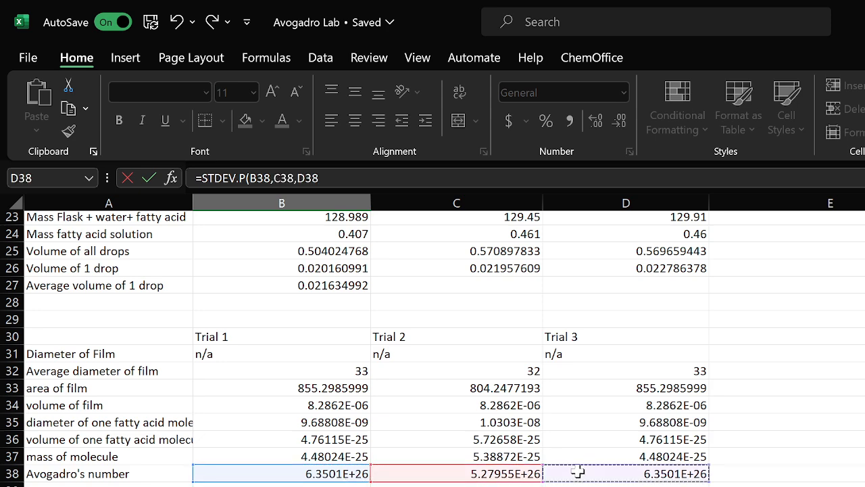
{"action": "key", "text": "Return"}
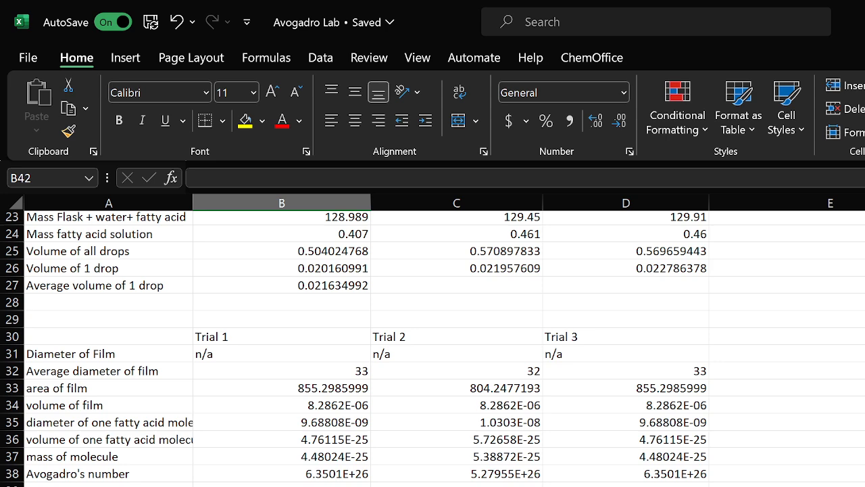
Enter =(B40-6.022E23)/6.022E23*100 as the percent error of the fatty acid NA average
{"action": "type", "text": "="}
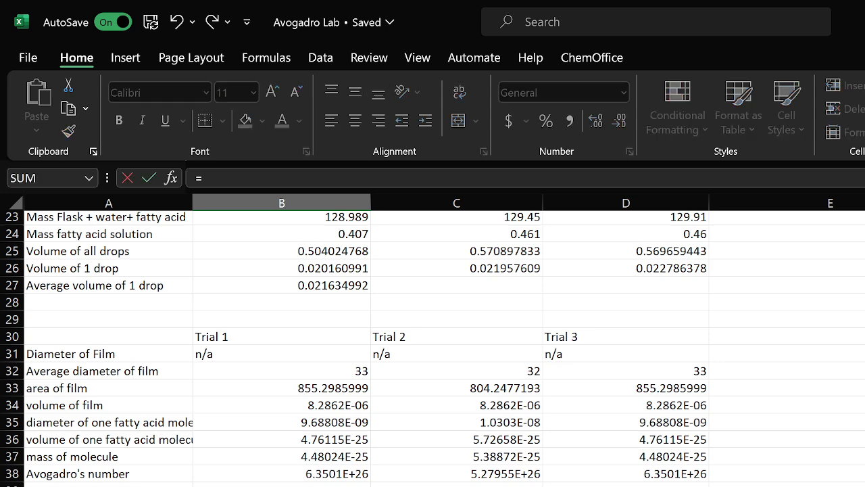
{"action": "type", "text": "6.022E"}
{"action": "key", "text": "BackSpace"}
{"action": "key", "text": "BackSpace"}
{"action": "key", "text": "BackSpace"}
{"action": "key", "text": "BackSpace"}
{"action": "key", "text": "BackSpace"}
{"action": "type", "text": "(6.022E23-"}
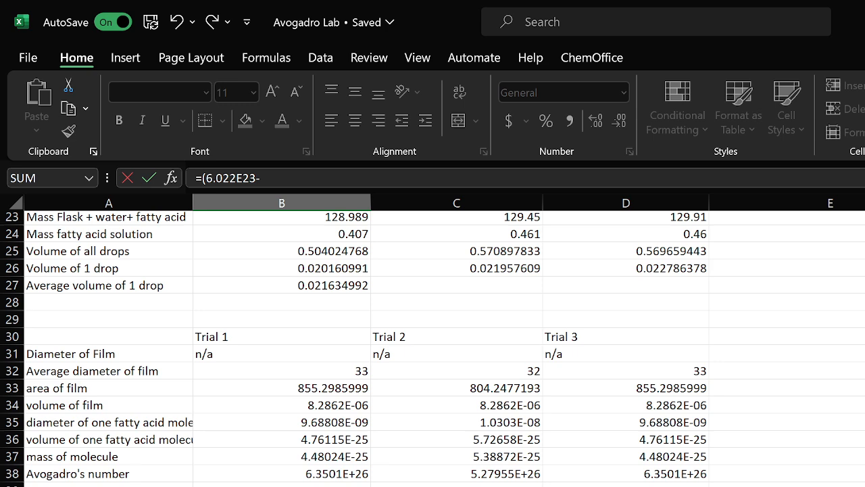
{"action": "key", "text": "BackSpace"}
{"action": "key", "text": "BackSpace"}
{"action": "key", "text": "BackSpace"}
{"action": "key", "text": "BackSpace"}
{"action": "key", "text": "BackSpace"}
{"action": "key", "text": "BackSpace"}
{"action": "key", "text": "BackSpace"}
{"action": "key", "text": "Up"}
{"action": "key", "text": "Up"}
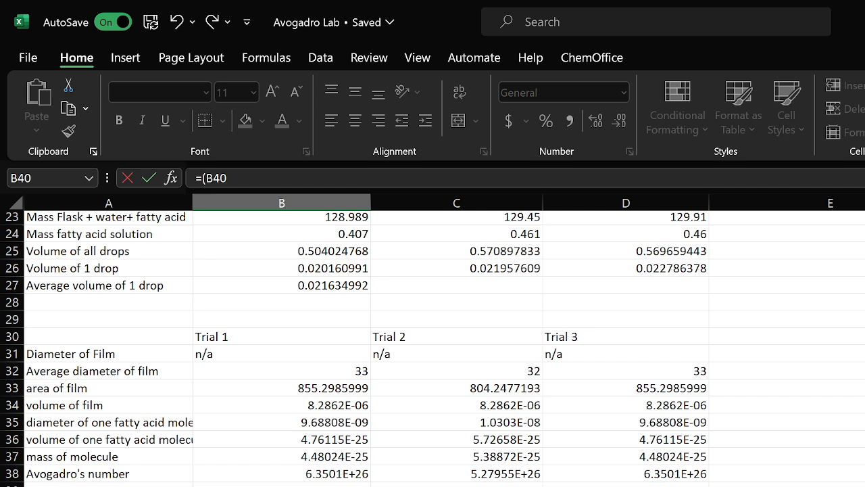
{"action": "type", "text": "-6.022E23)/"}
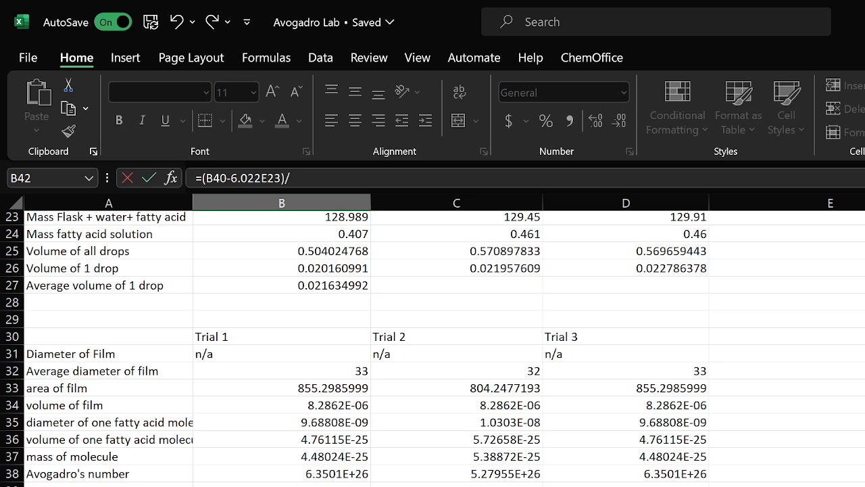
{"action": "type", "text": "6.022E23*100"}
{"action": "key", "text": "Return"}
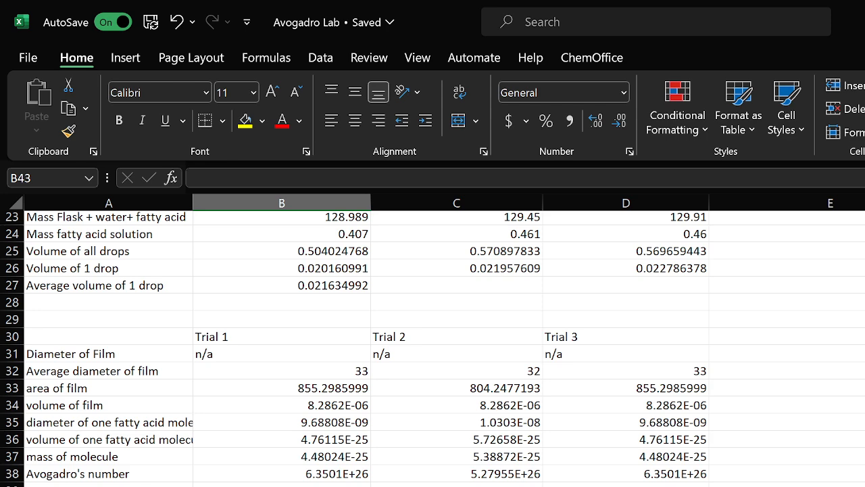
Show the worksheet's formulas to review those in the bead and fatty acid sections, then hide them again
{"action": "scroll", "coordinate": [433, 348], "scroll_direction": "down", "scroll_amount": 2}
{"action": "scroll", "coordinate": [433, 348], "scroll_direction": "up", "scroll_amount": 9}
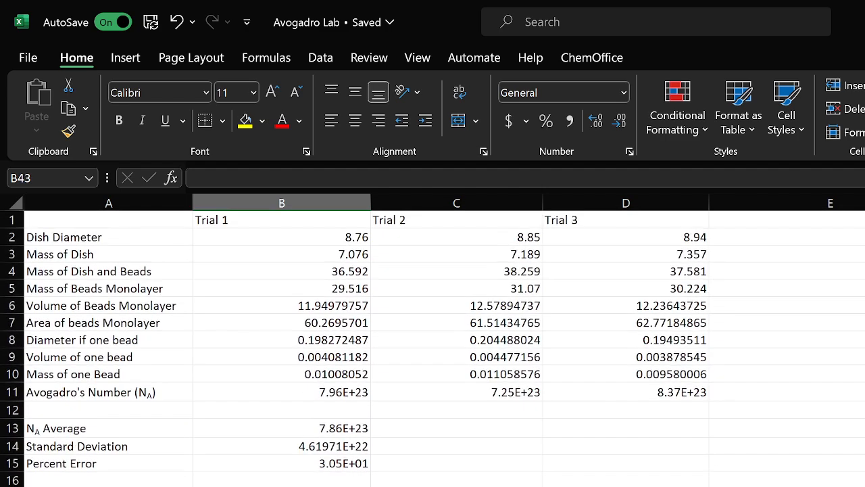
{"action": "scroll", "coordinate": [433, 348], "scroll_direction": "down", "scroll_amount": 11}
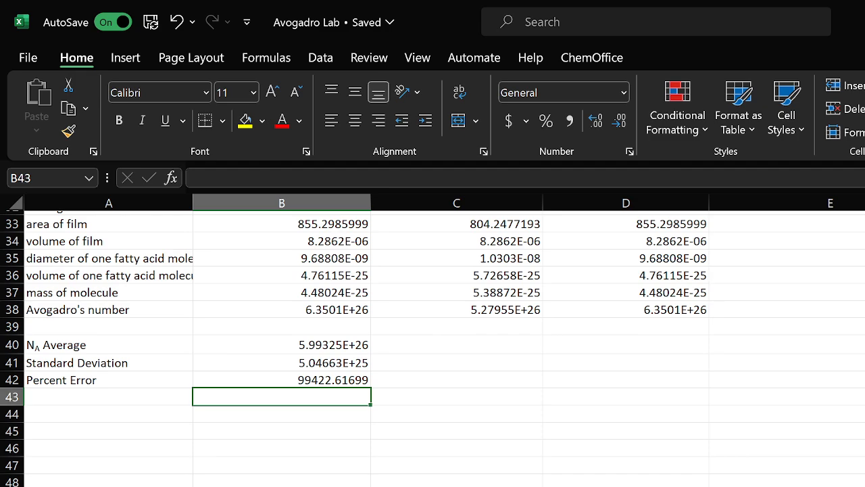
{"action": "scroll", "coordinate": [432, 348], "scroll_direction": "up", "scroll_amount": 11}
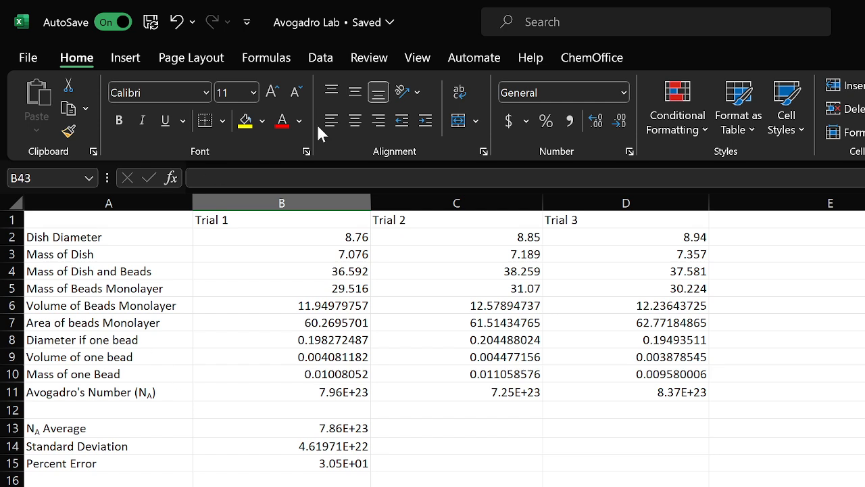
{"action": "left_click", "coordinate": [270, 59]}
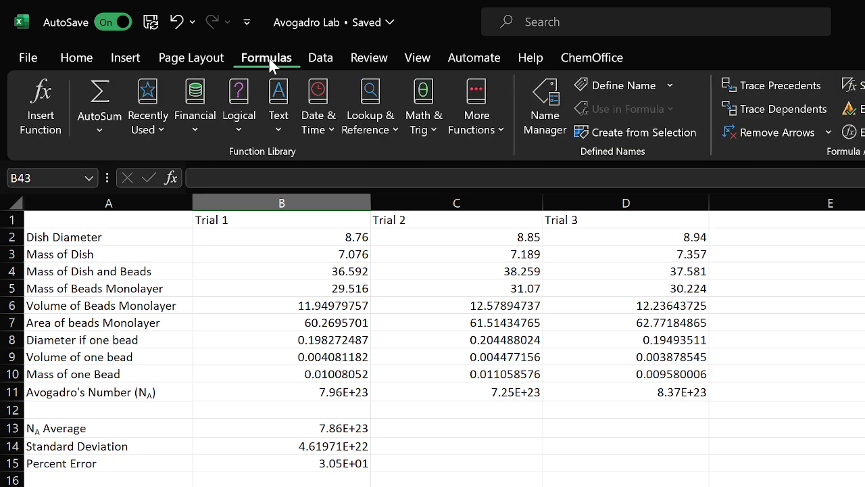
{"action": "left_click", "coordinate": [853, 86]}
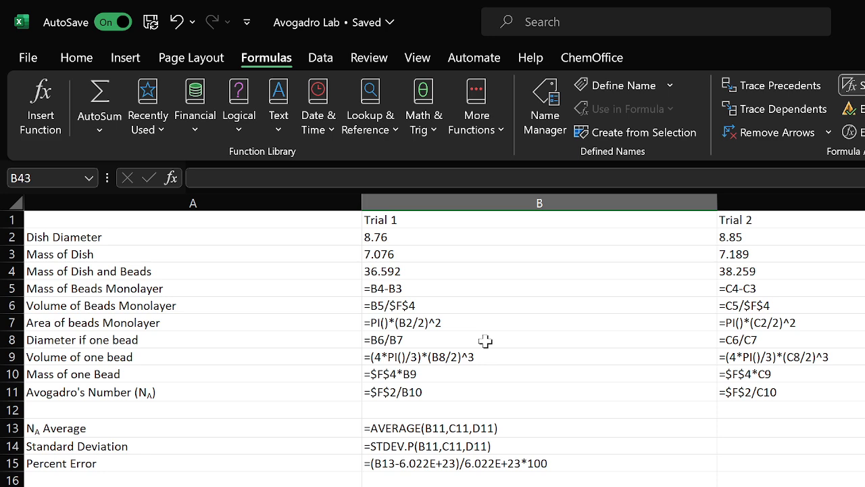
{"action": "scroll", "coordinate": [598, 443], "scroll_direction": "down", "scroll_amount": 6}
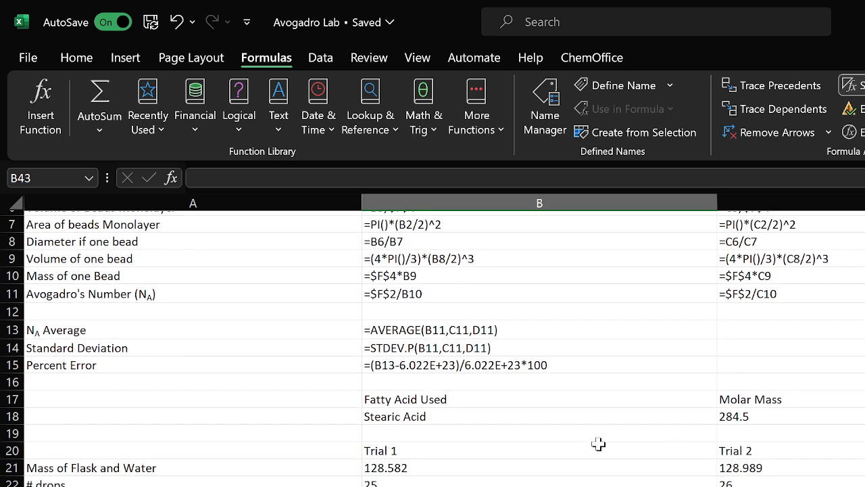
{"action": "scroll", "coordinate": [598, 444], "scroll_direction": "down", "scroll_amount": 5}
{"action": "scroll", "coordinate": [598, 443], "scroll_direction": "up", "scroll_amount": 11}
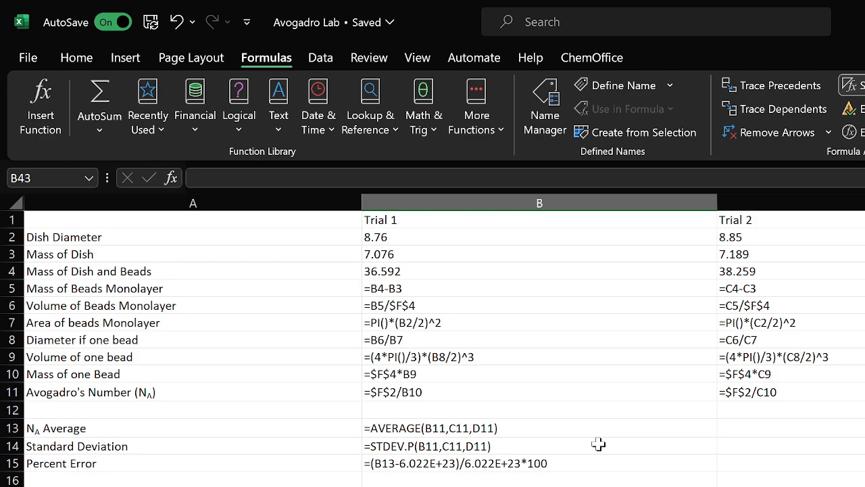
{"action": "scroll", "coordinate": [598, 443], "scroll_direction": "down", "scroll_amount": 9}
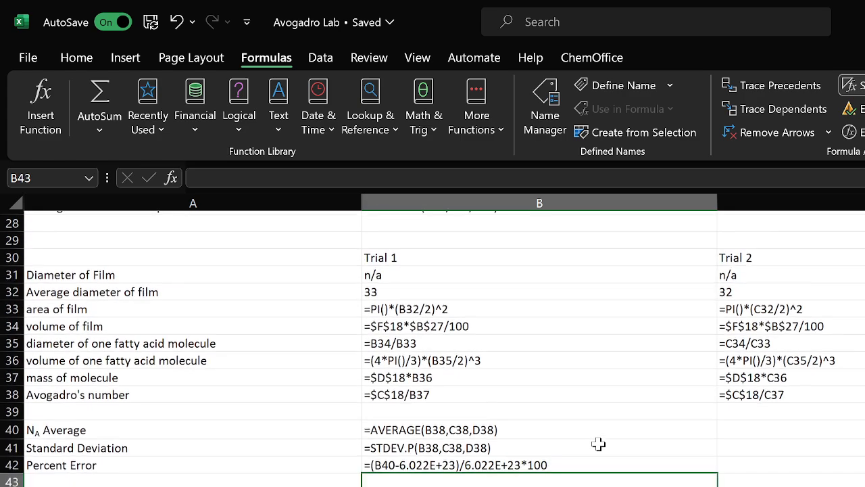
{"action": "scroll", "coordinate": [598, 443], "scroll_direction": "up", "scroll_amount": 9}
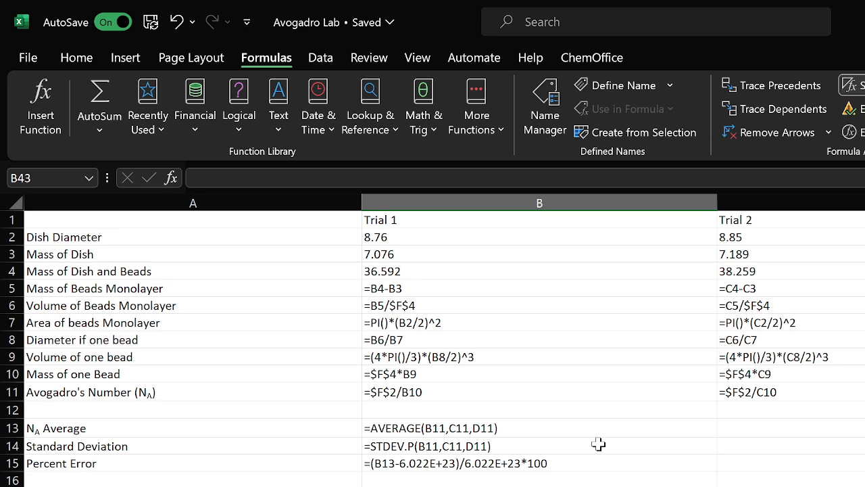
{"action": "left_click", "coordinate": [853, 86]}
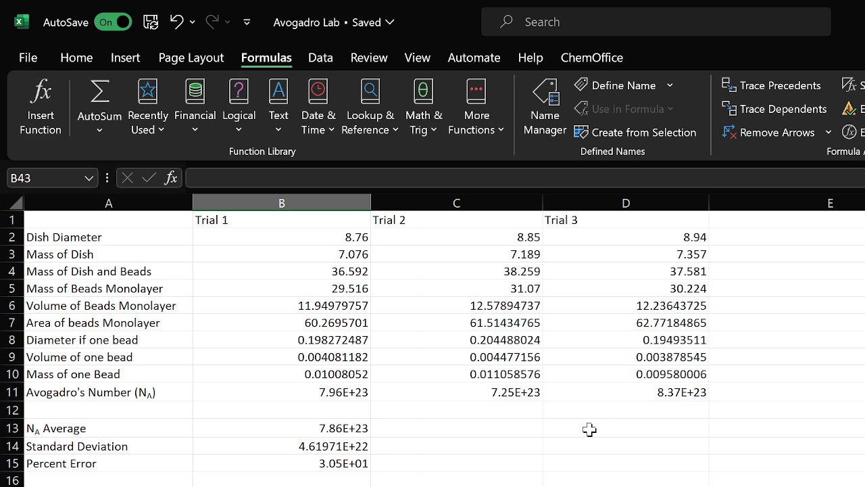
Inspect the Trial 1 Mass of Beads Monolayer formula and scroll through the sheet
{"action": "left_click", "coordinate": [85, 61]}
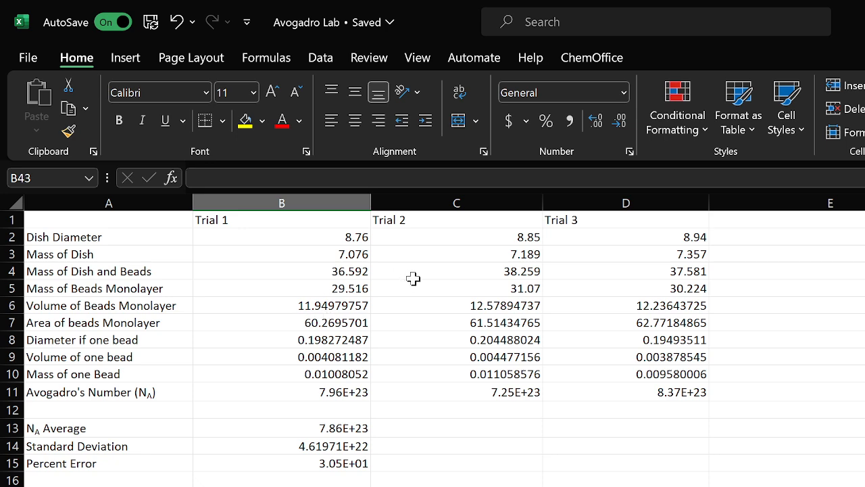
{"action": "left_click", "coordinate": [336, 289]}
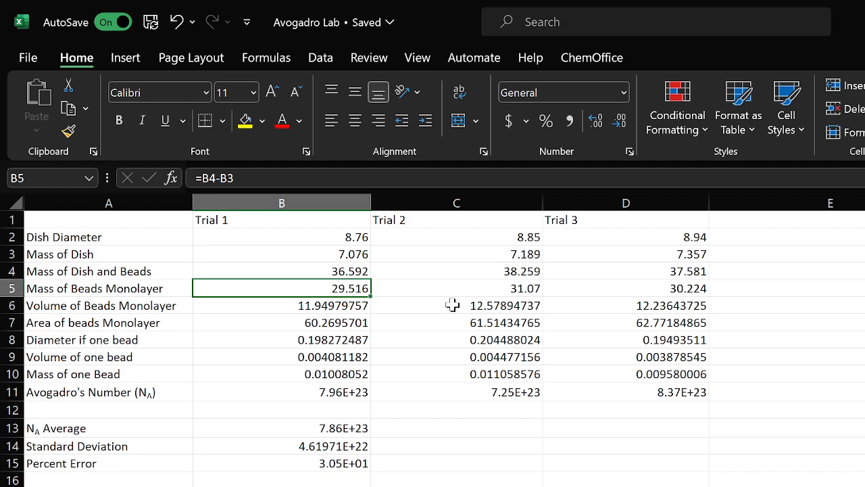
{"action": "scroll", "coordinate": [744, 368], "scroll_direction": "down", "scroll_amount": 7}
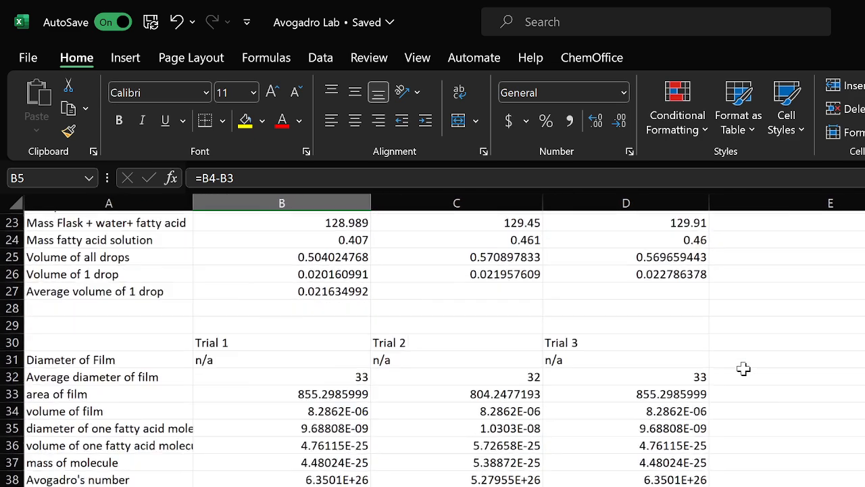
{"action": "scroll", "coordinate": [743, 368], "scroll_direction": "down", "scroll_amount": 6}
{"action": "scroll", "coordinate": [744, 369], "scroll_direction": "up", "scroll_amount": 13}
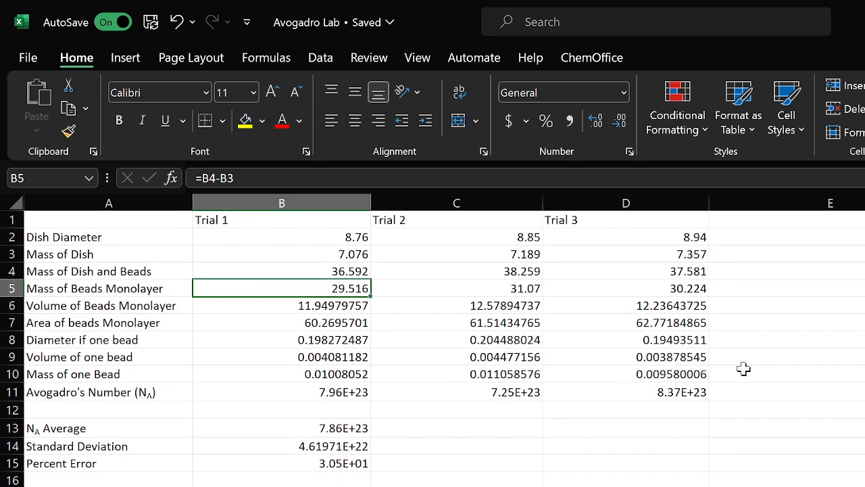